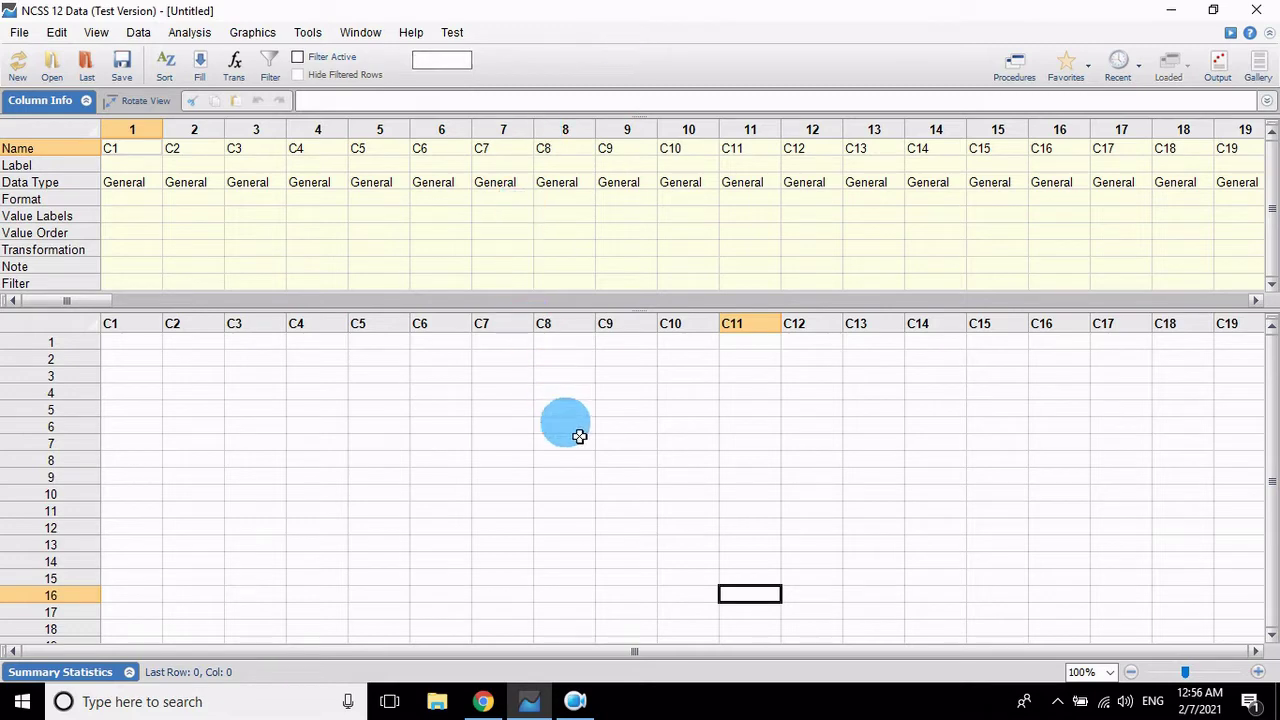
# - Import the Data Excel spreadsheet from the Desktop, confirming the re-import prompt, to fill S1–S3
pyautogui.click(22, 36)
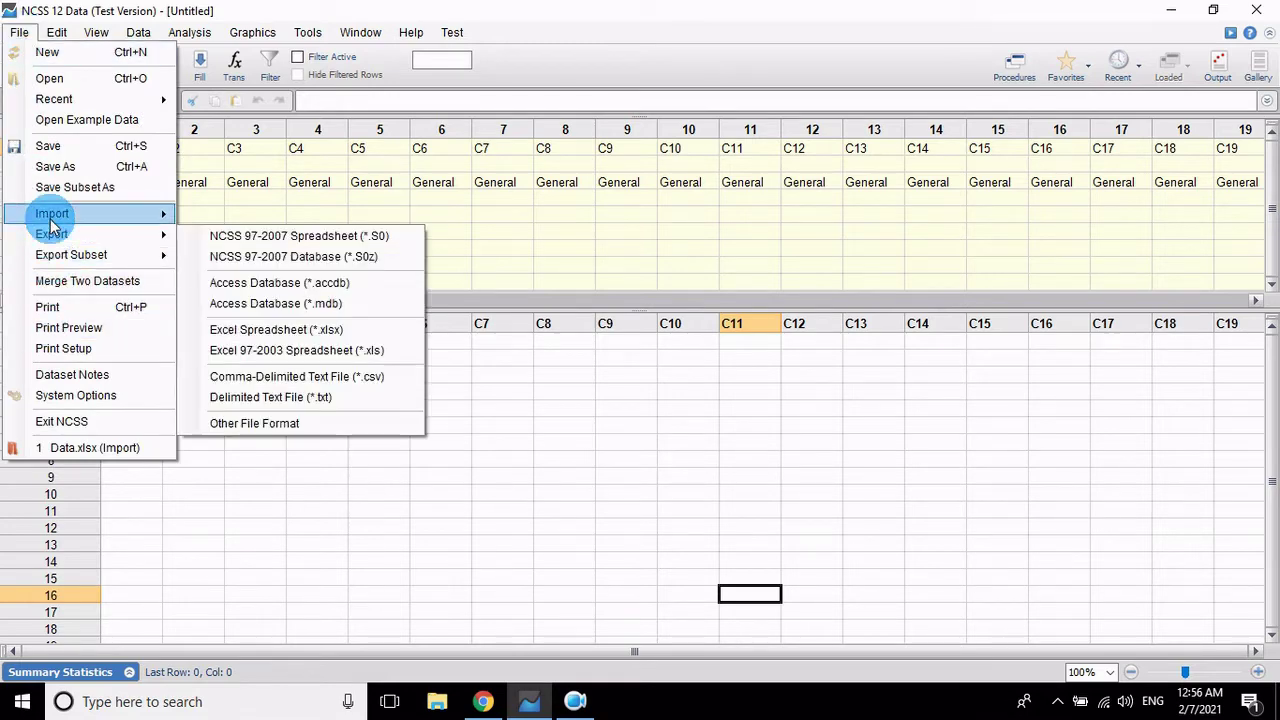
pyautogui.moveTo(170, 214)
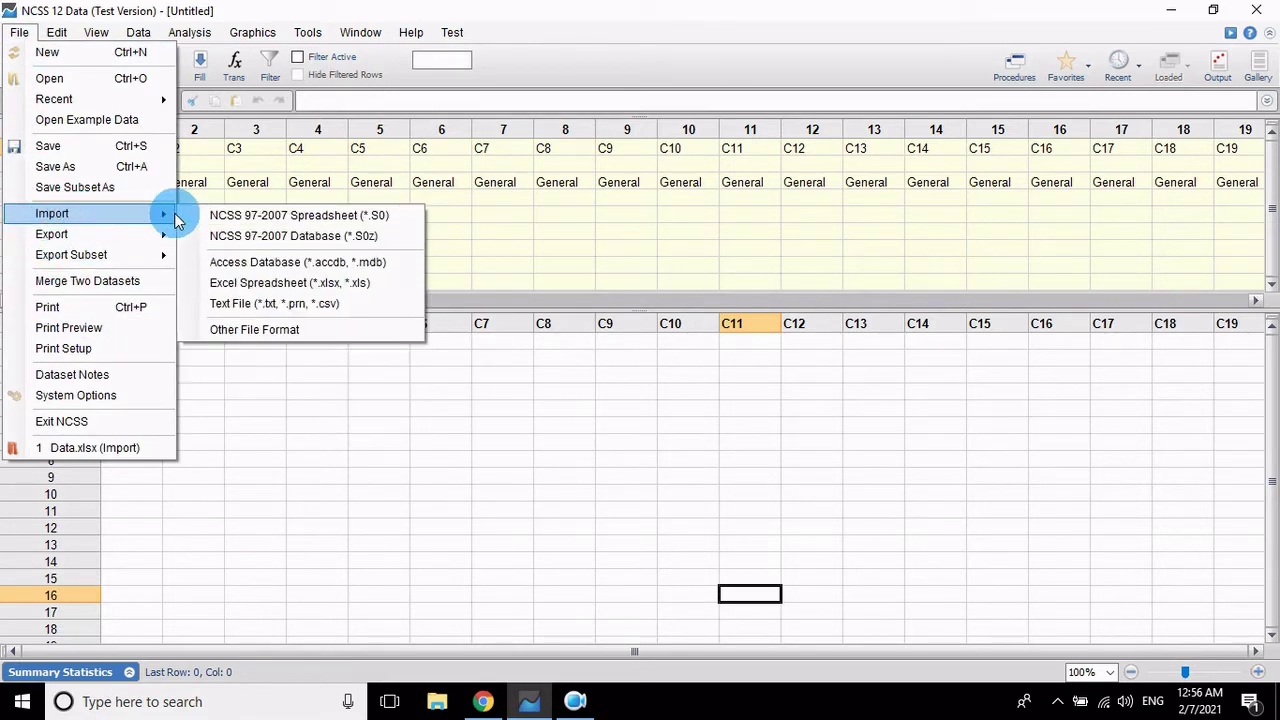
pyautogui.click(251, 290)
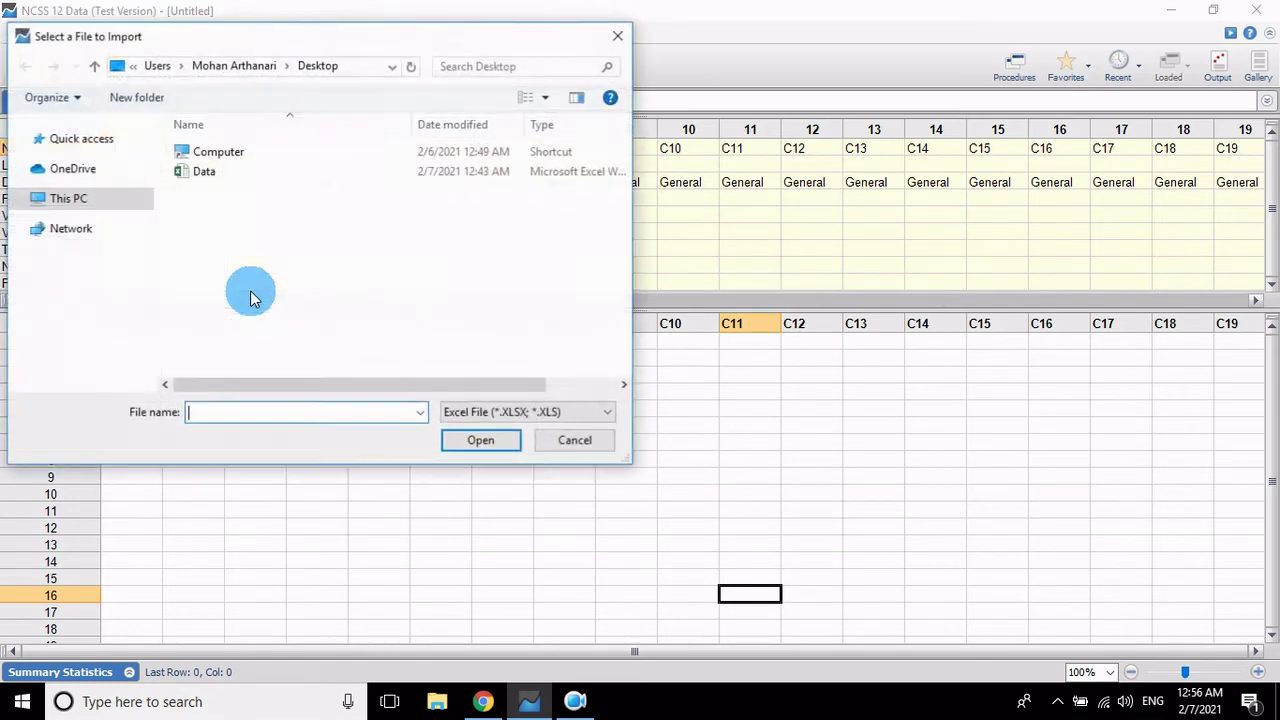
pyautogui.click(209, 174)
pyautogui.click(458, 432)
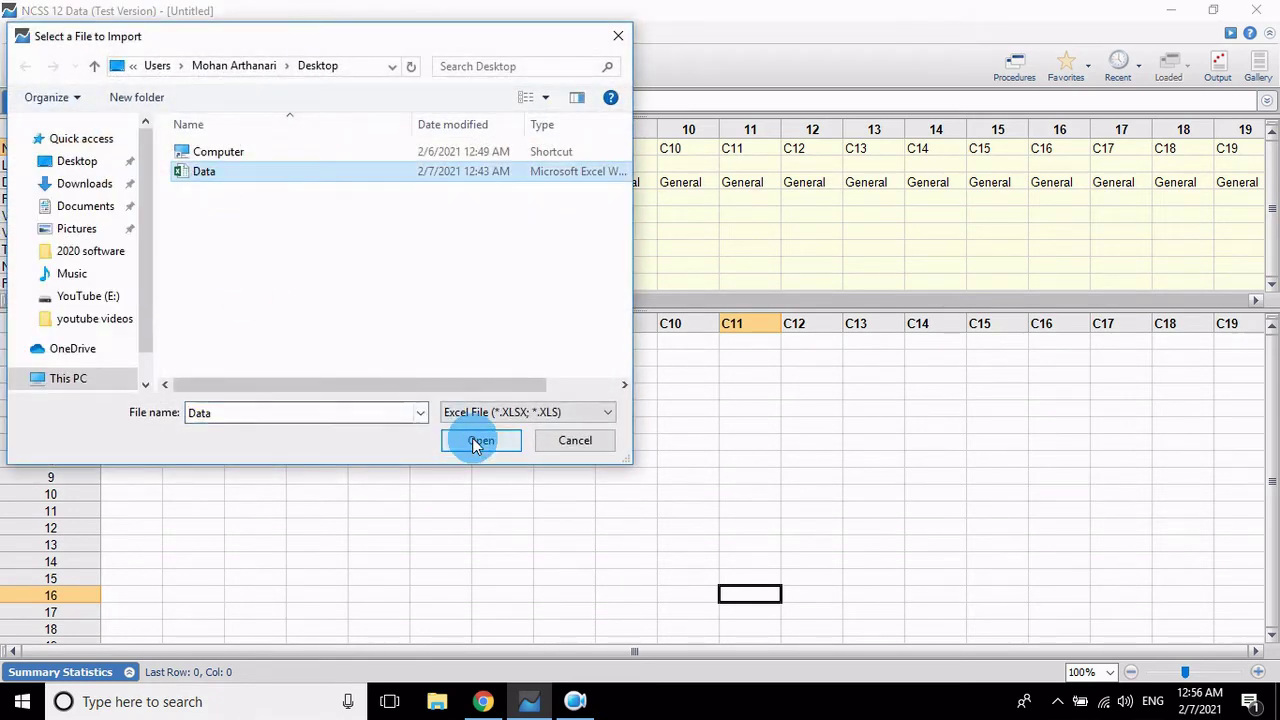
pyautogui.click(835, 458)
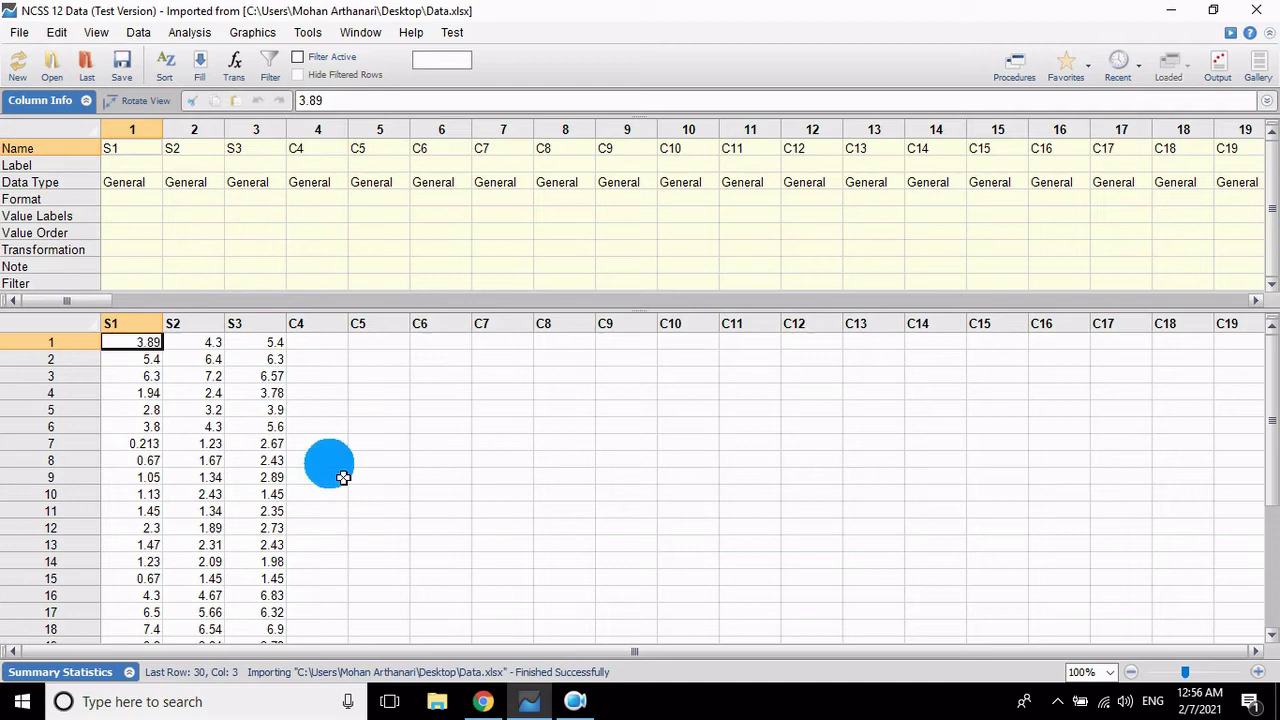
# - Start a new 3D Surface Plots procedure and maximize its window
pyautogui.click(255, 40)
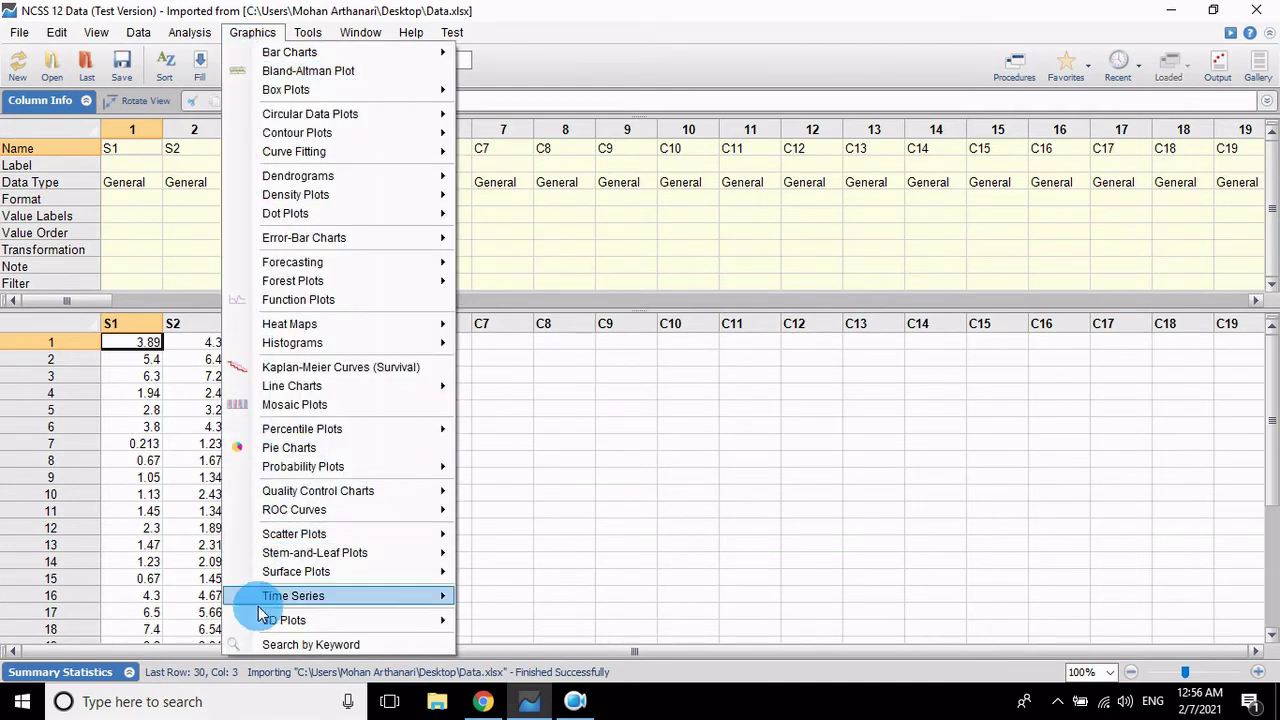
pyautogui.moveTo(277, 626)
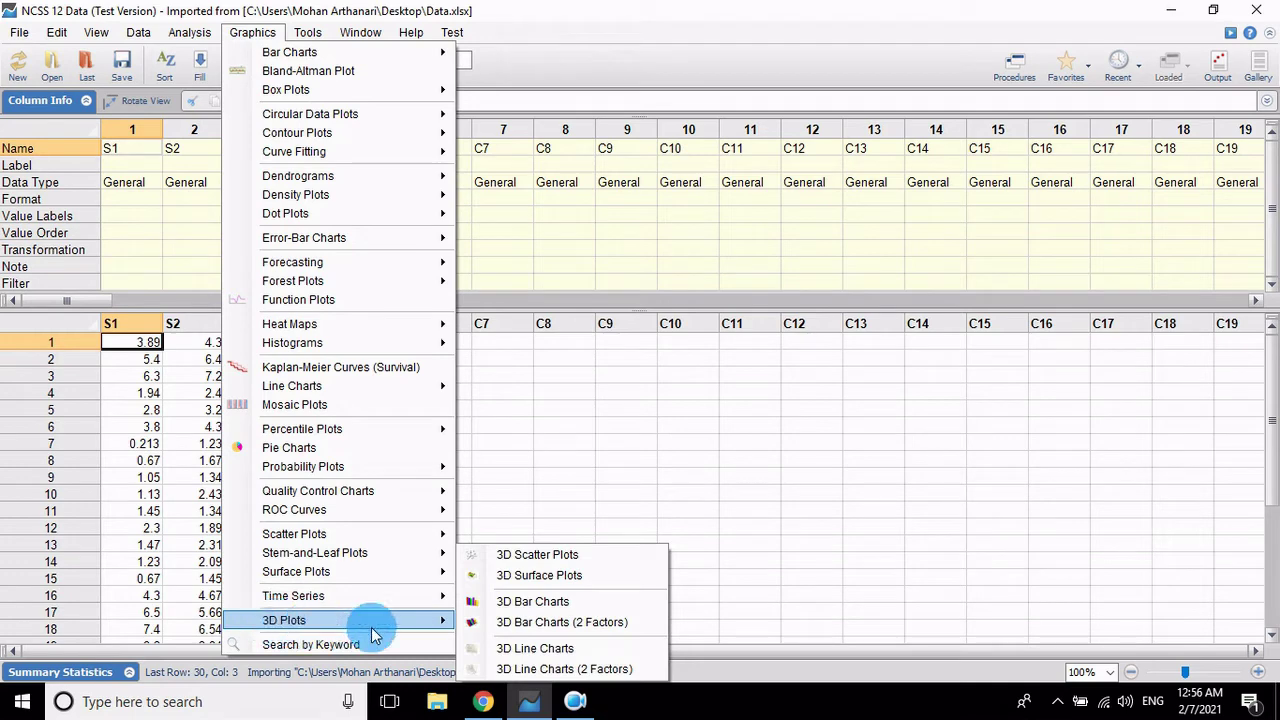
pyautogui.click(548, 585)
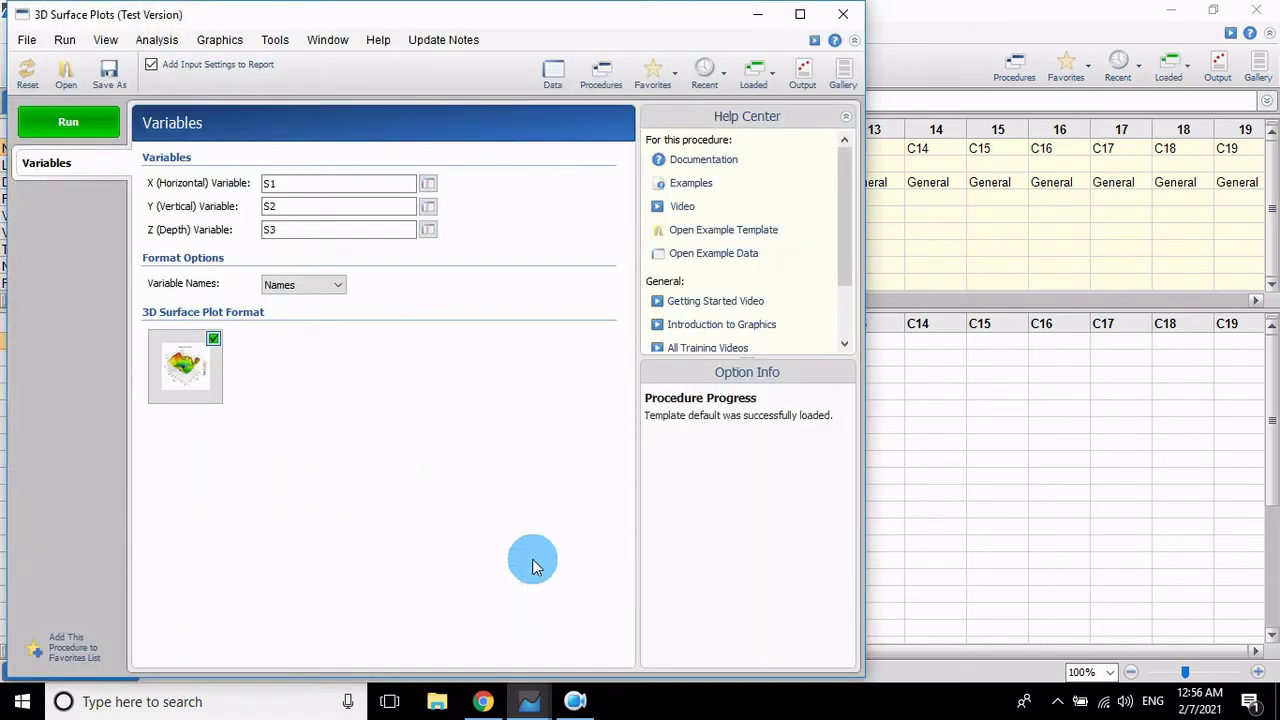
pyautogui.click(797, 28)
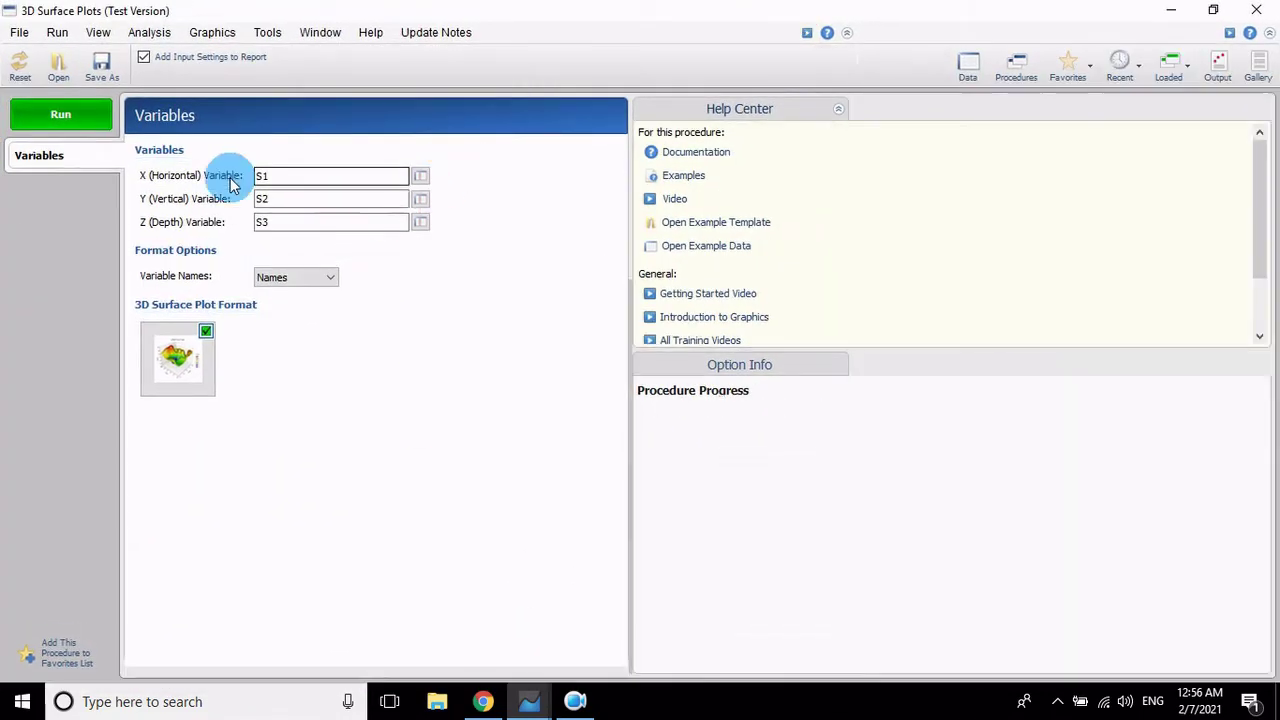
# - Assign S1, S2 and S3 as the X, Y and Z variables and enable Edit During Run
pyautogui.moveTo(163, 177)
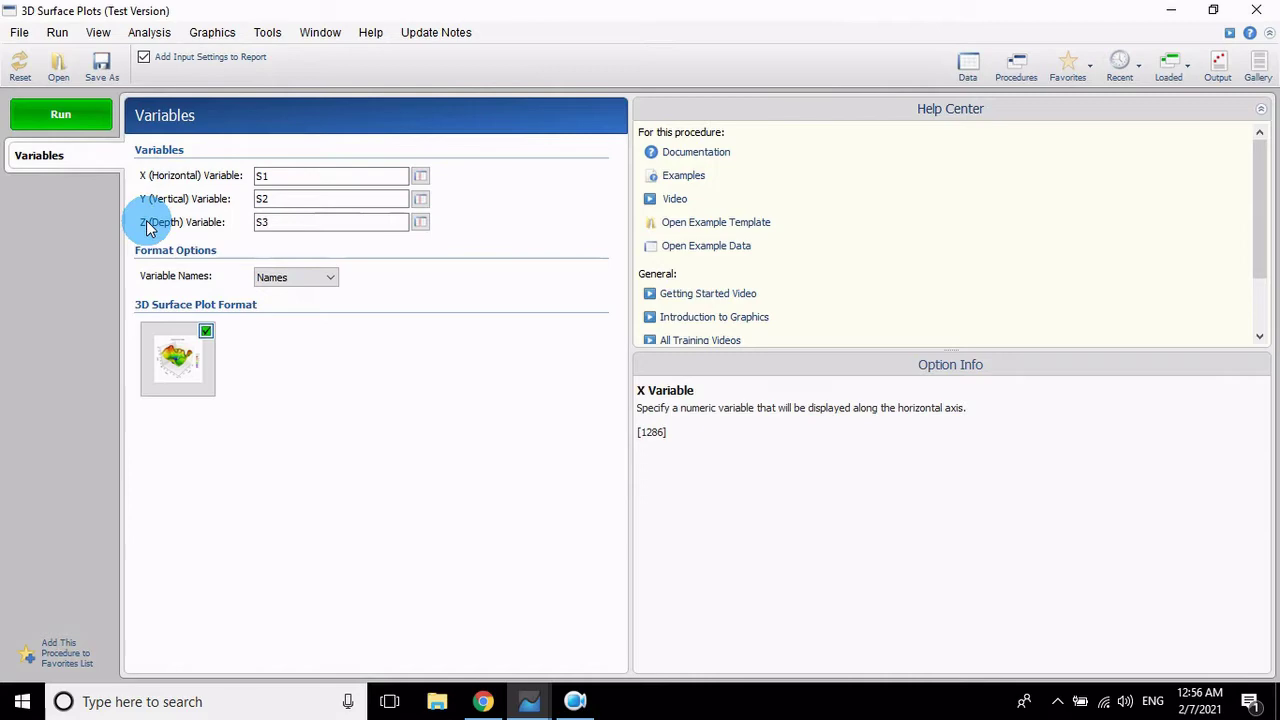
pyautogui.click(419, 177)
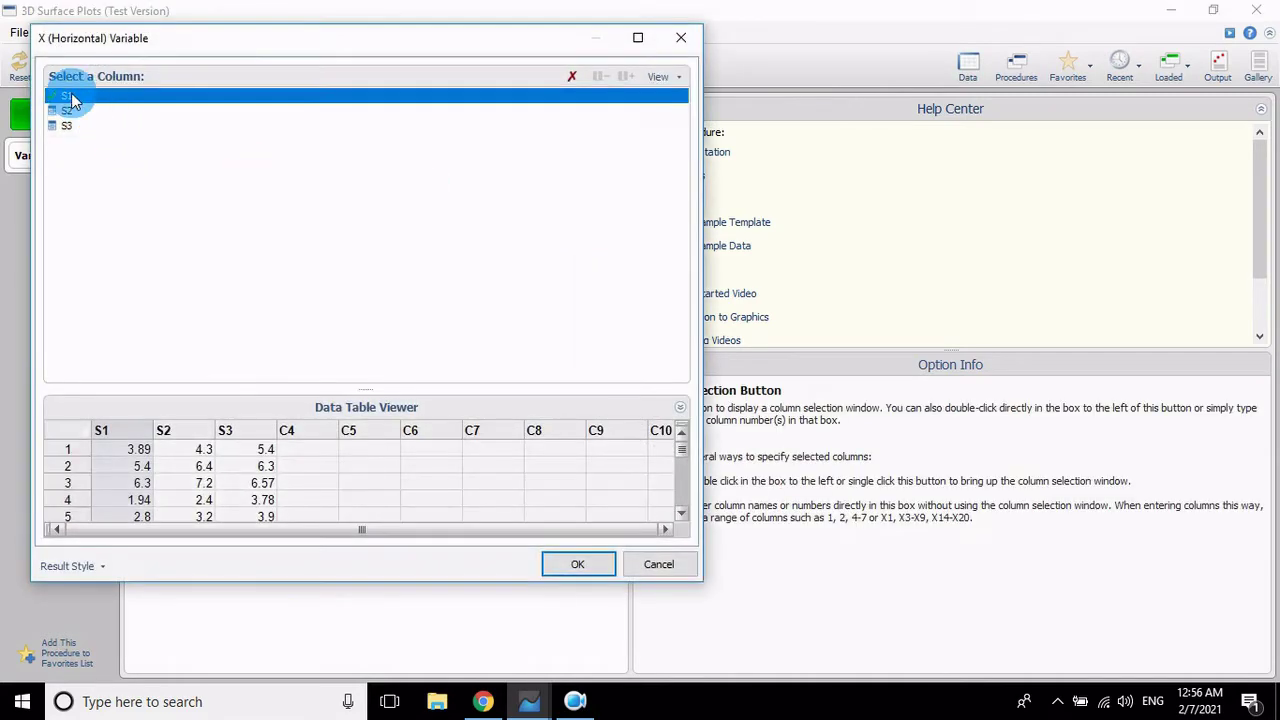
pyautogui.click(584, 567)
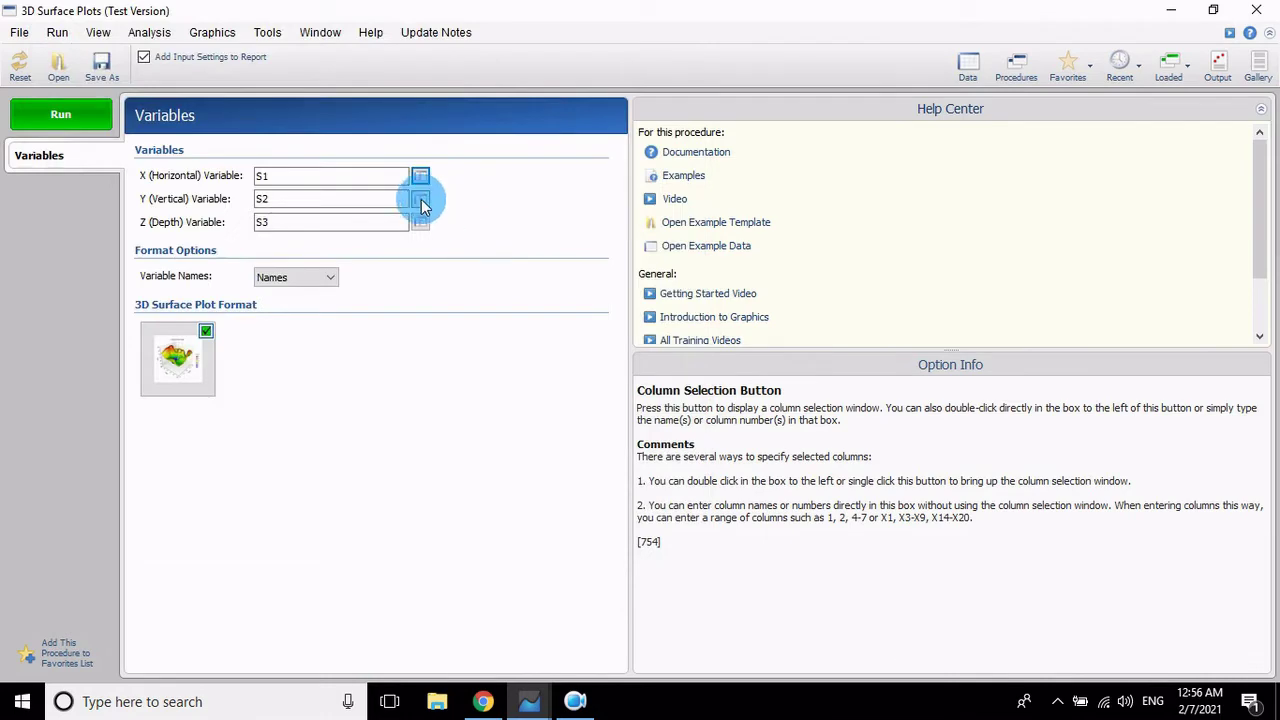
pyautogui.click(420, 199)
pyautogui.click(565, 564)
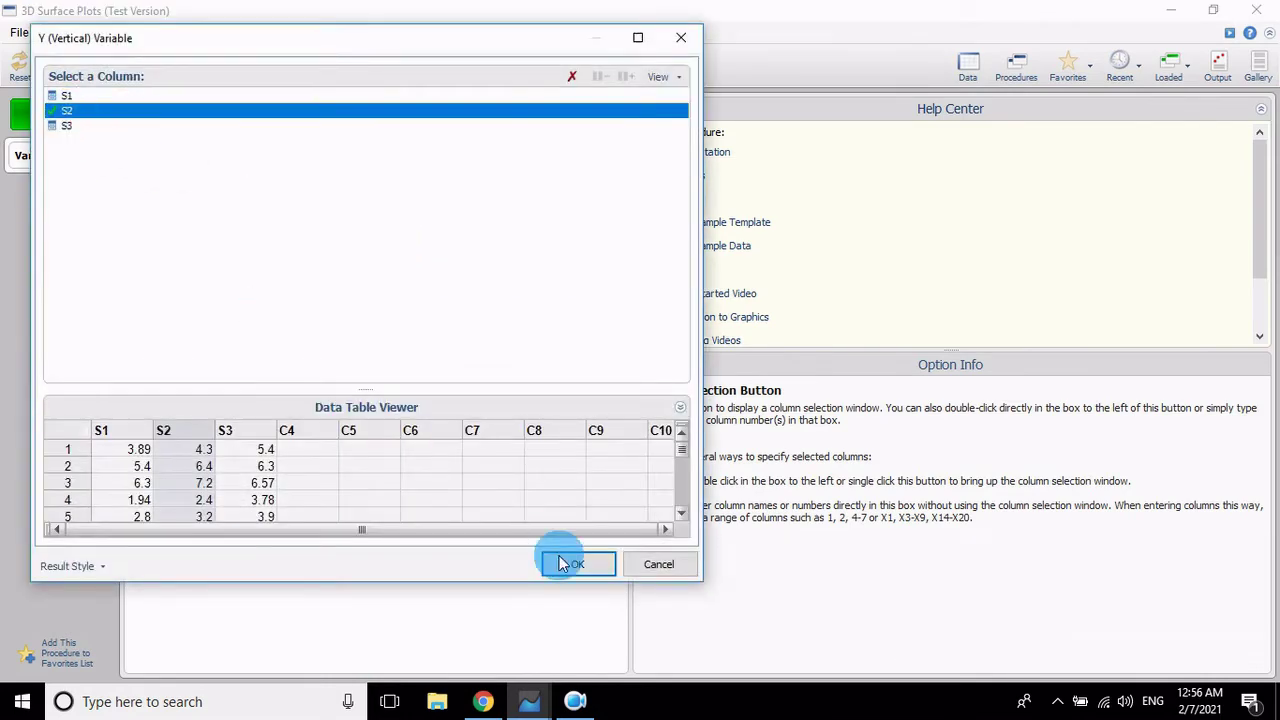
pyautogui.click(420, 222)
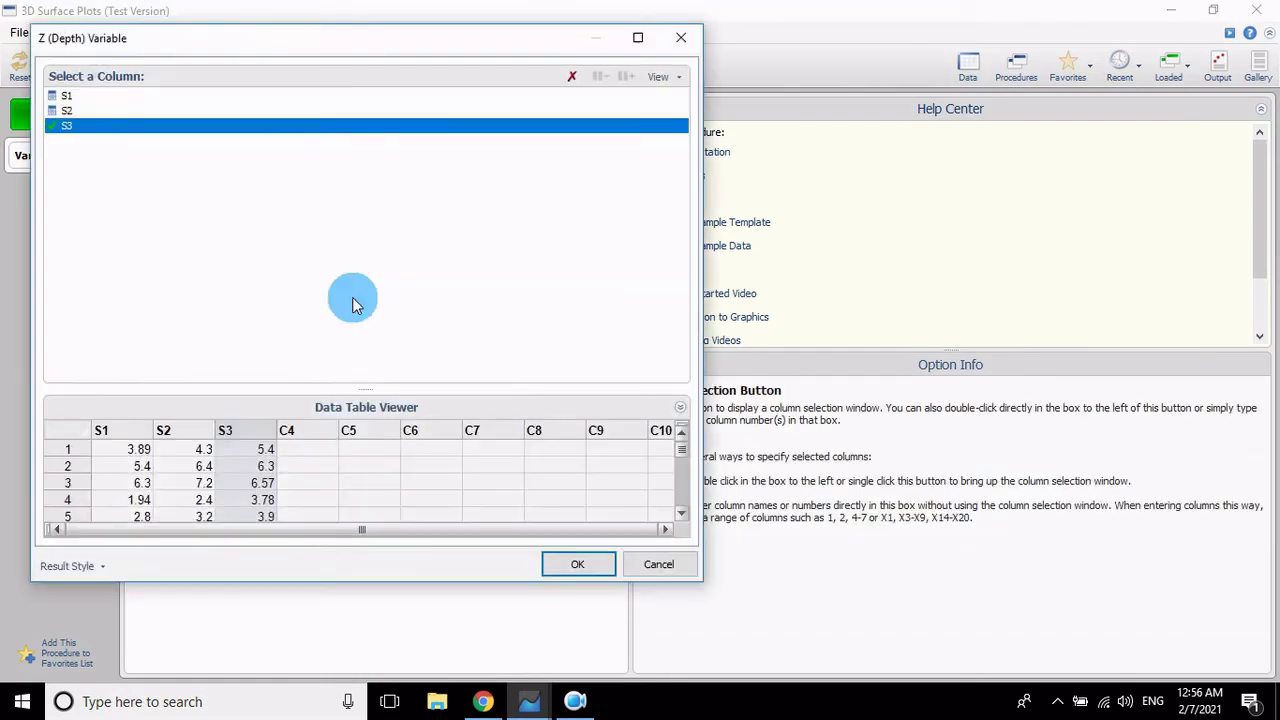
pyautogui.click(580, 566)
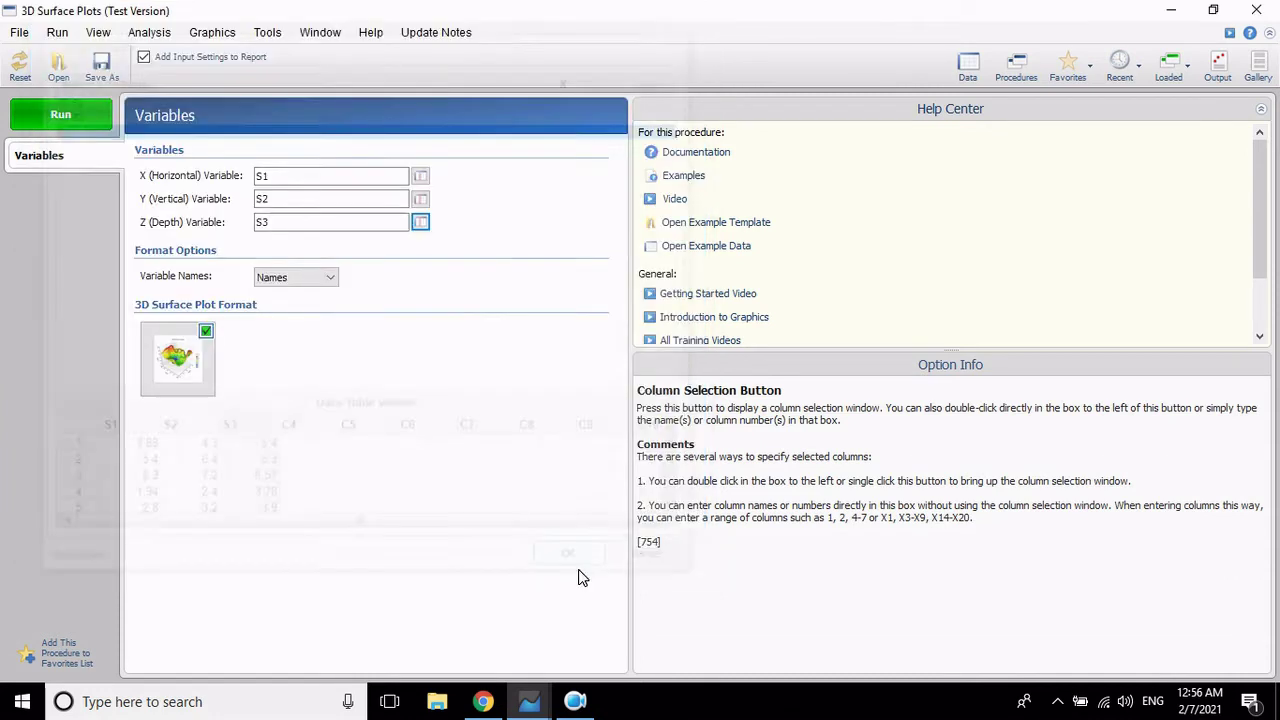
pyautogui.click(205, 335)
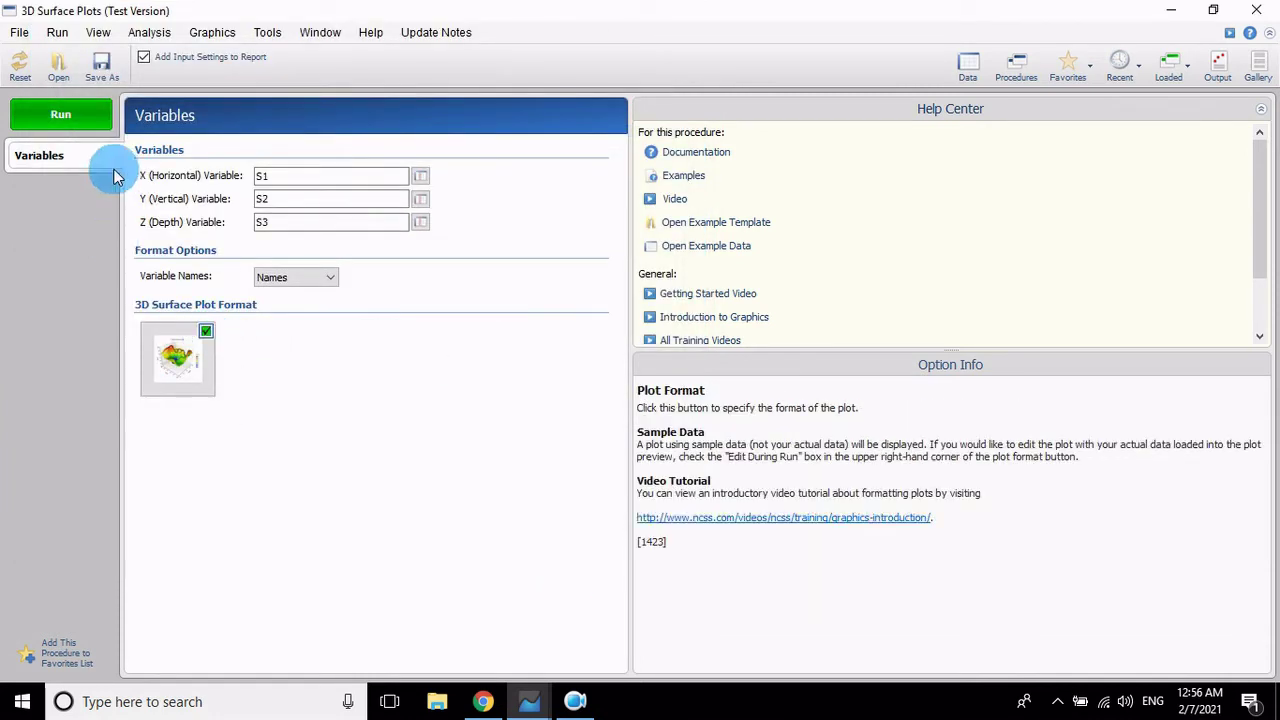
# - Run the plot, maximize the format window, and trial Y zone options before returning to Fixed Number
pyautogui.click(73, 121)
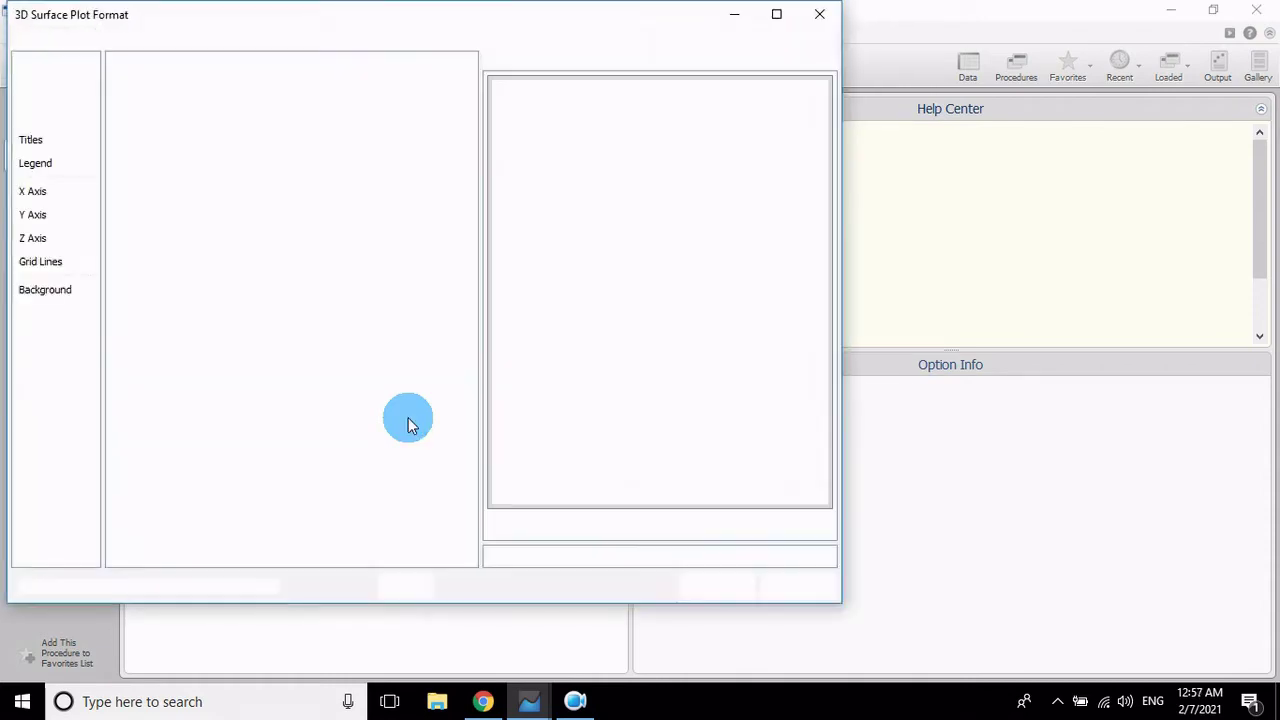
pyautogui.click(771, 14)
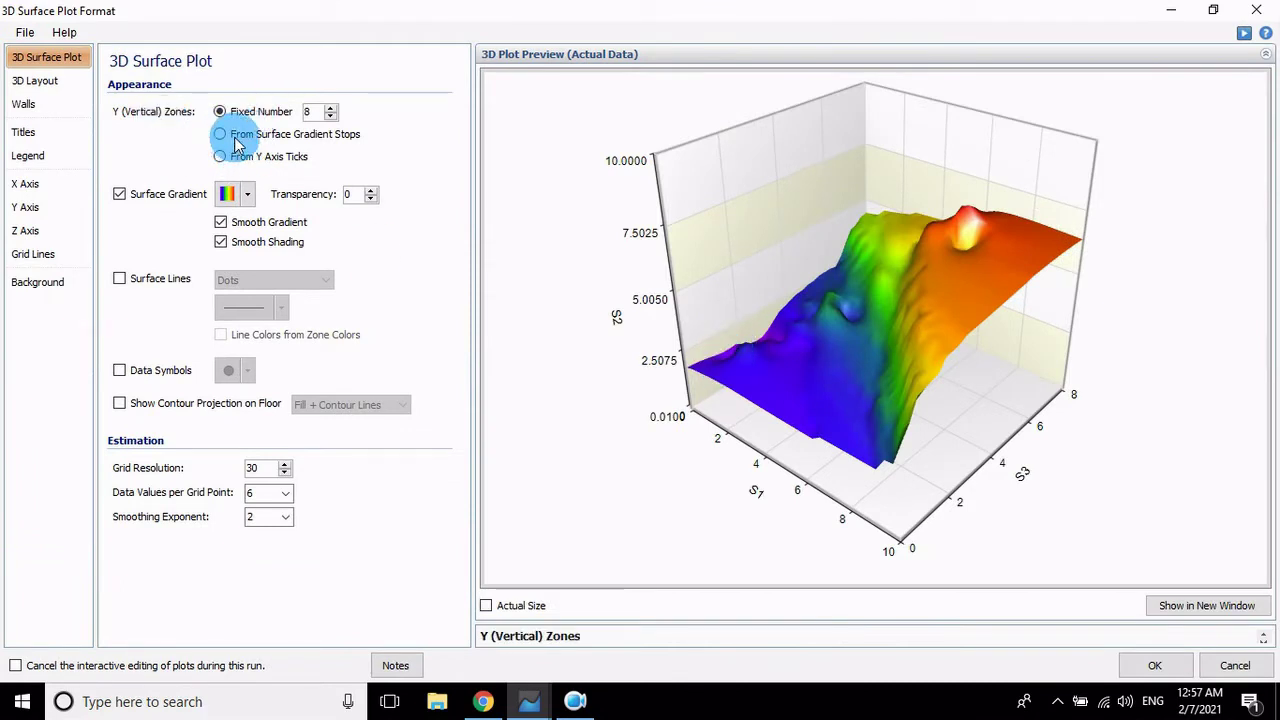
pyautogui.click(235, 139)
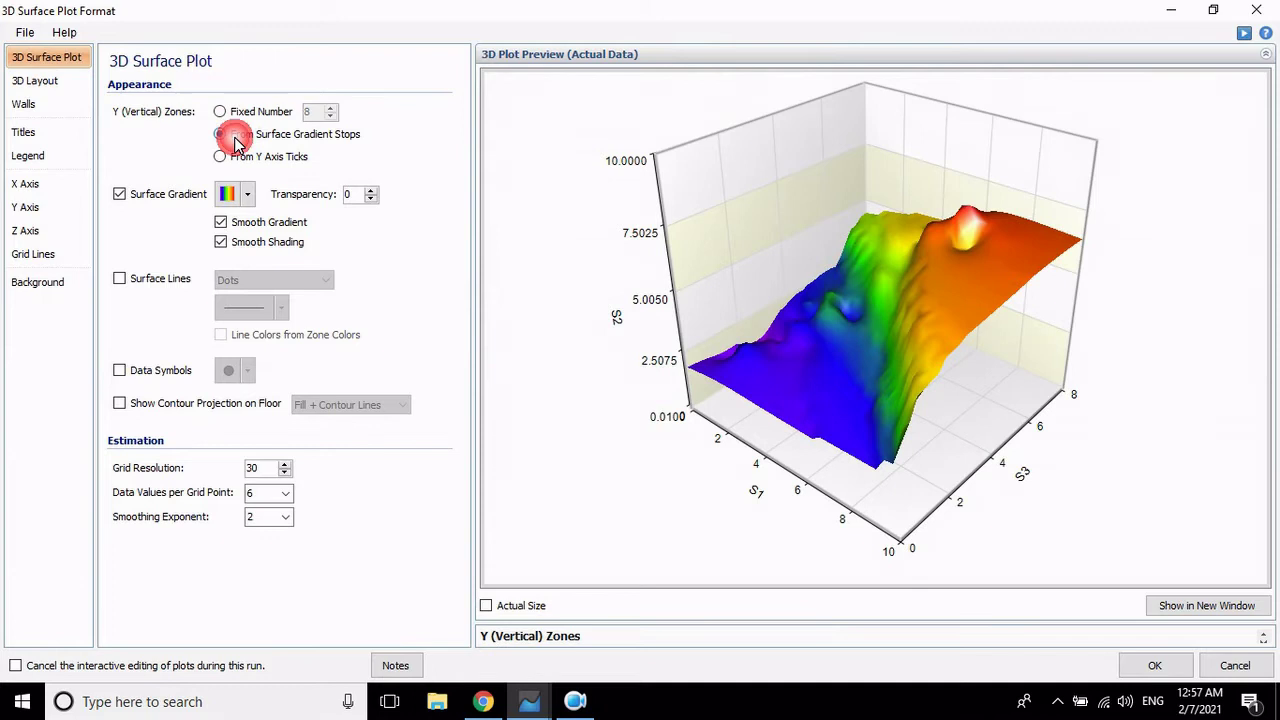
pyautogui.click(226, 157)
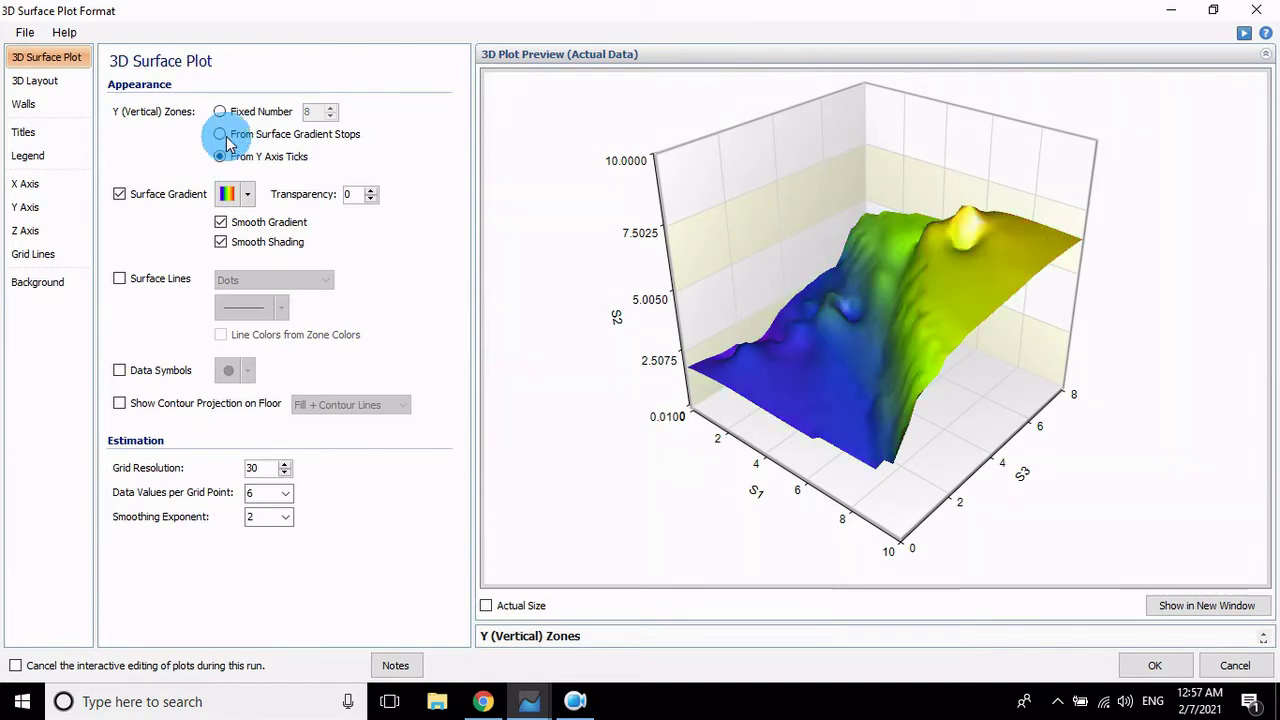
pyautogui.click(226, 136)
pyautogui.click(237, 111)
pyautogui.click(235, 134)
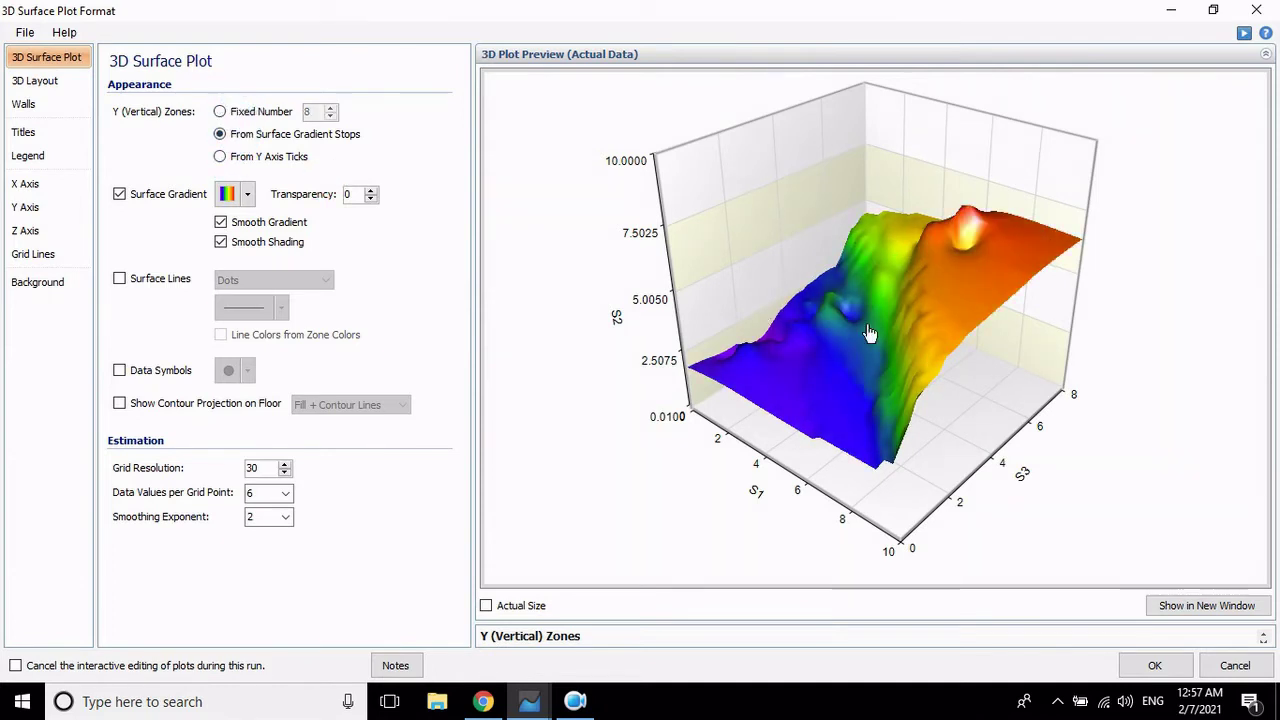
pyautogui.click(272, 156)
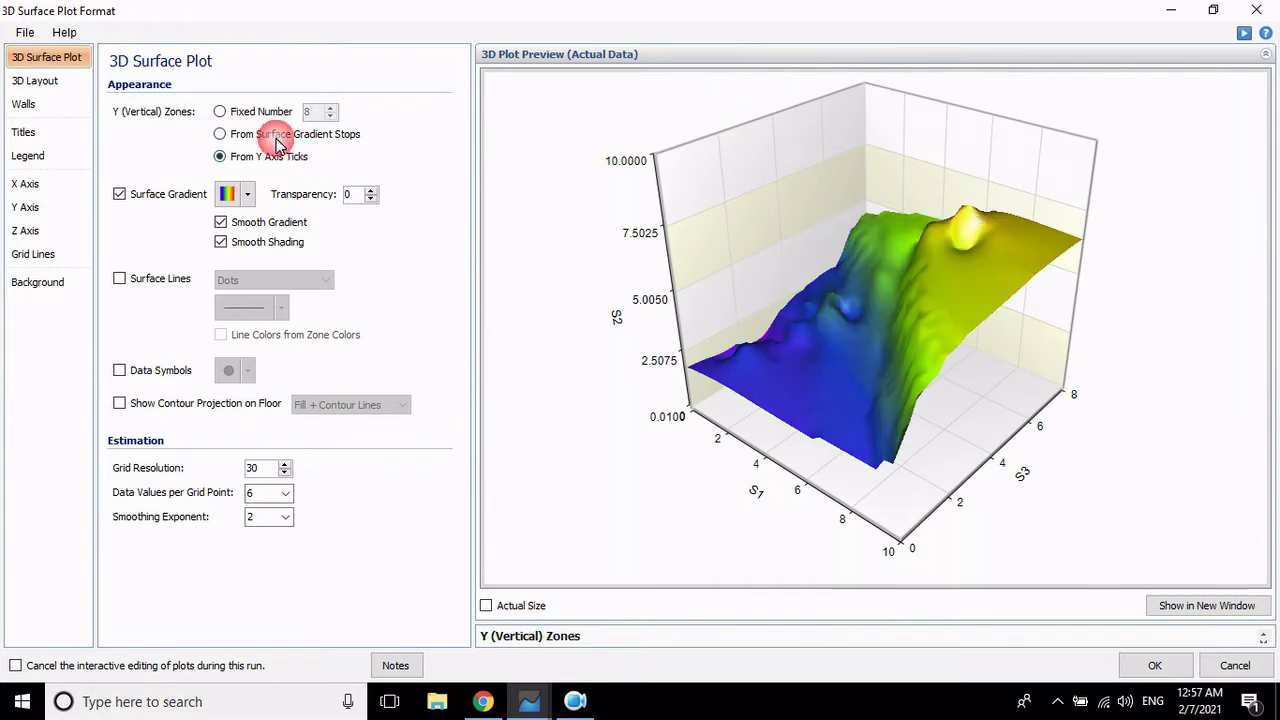
pyautogui.click(270, 134)
pyautogui.click(256, 110)
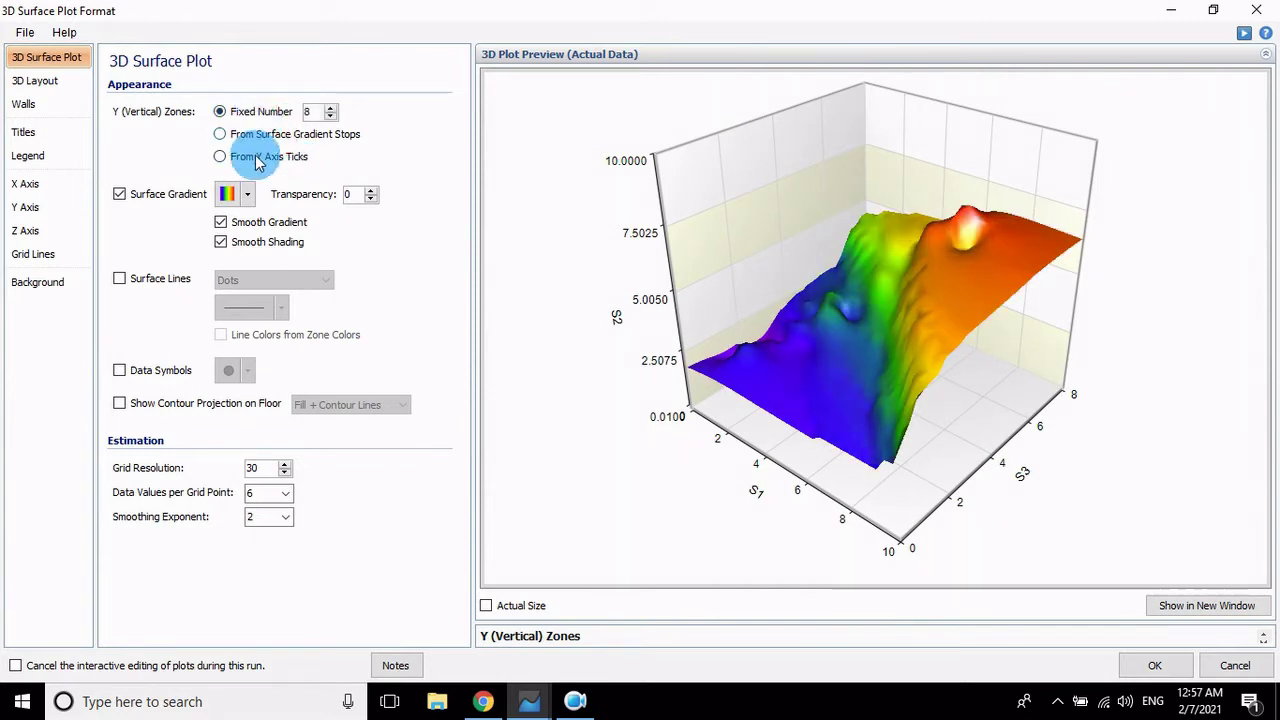
# - Try blue-white-red, cyan and purple-yellow gradients, settling on the reversed rainbow surface gradient
pyautogui.click(251, 197)
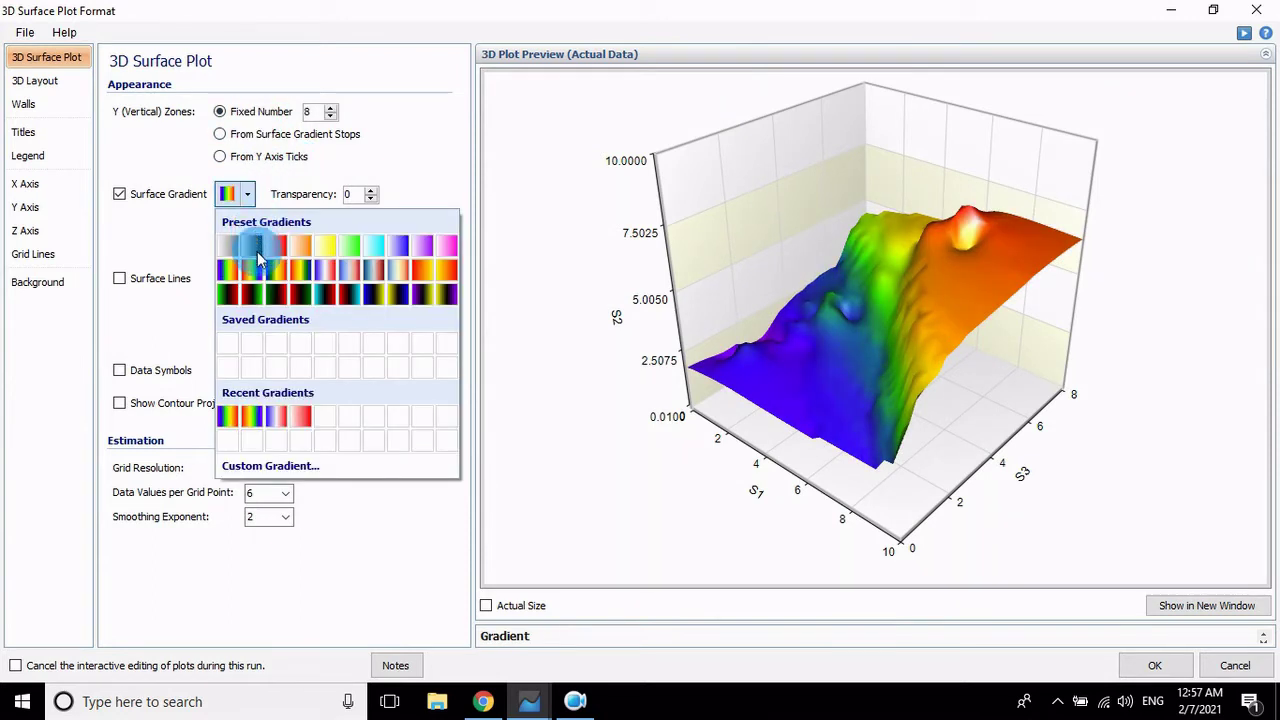
pyautogui.click(270, 279)
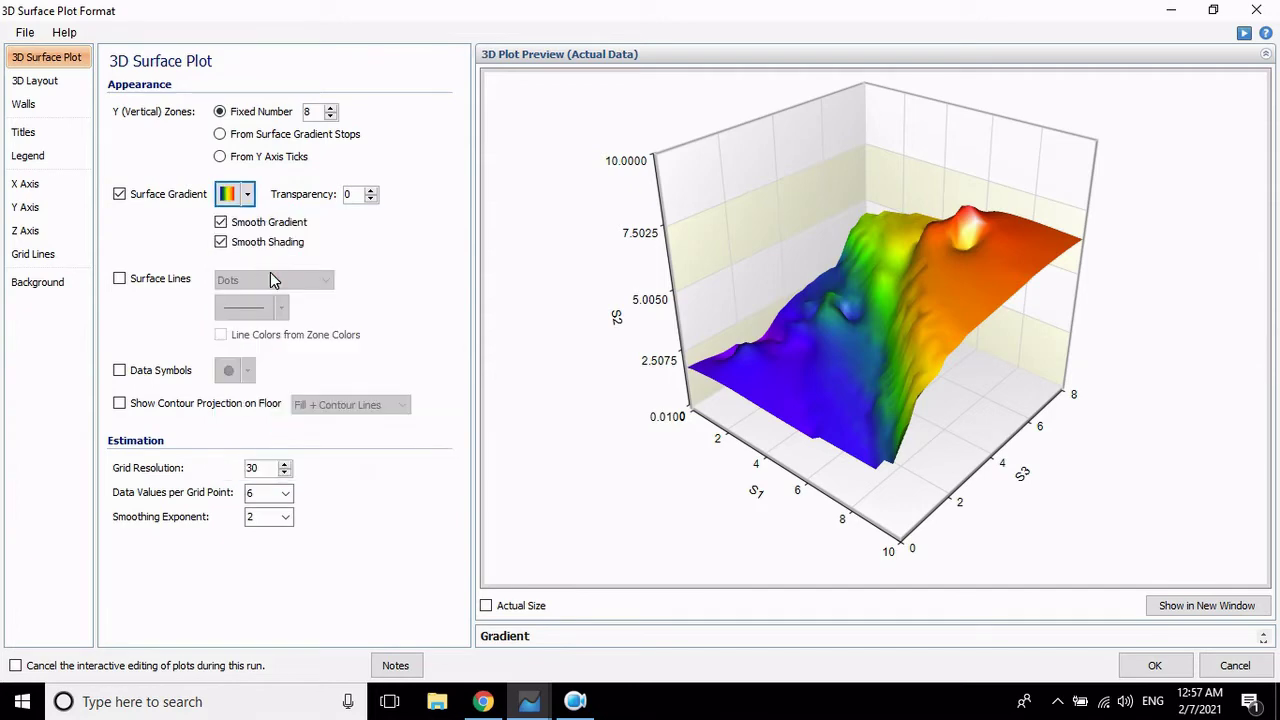
pyautogui.click(251, 197)
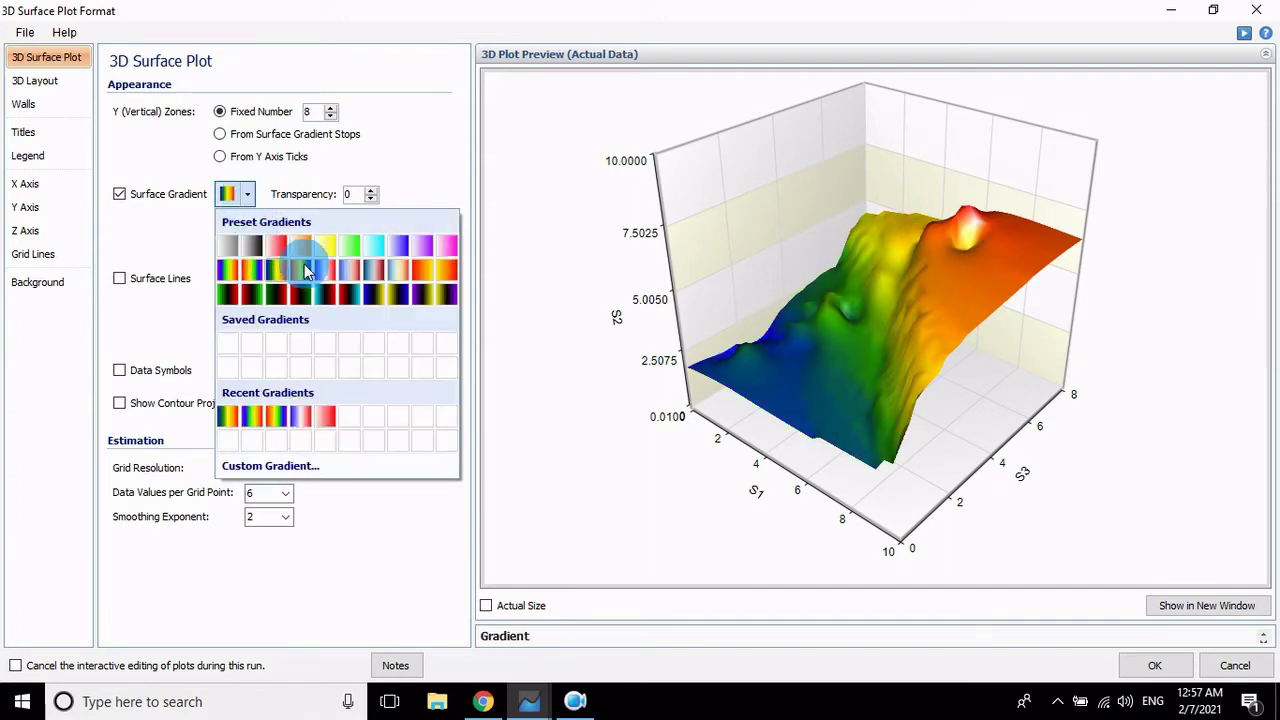
pyautogui.click(322, 274)
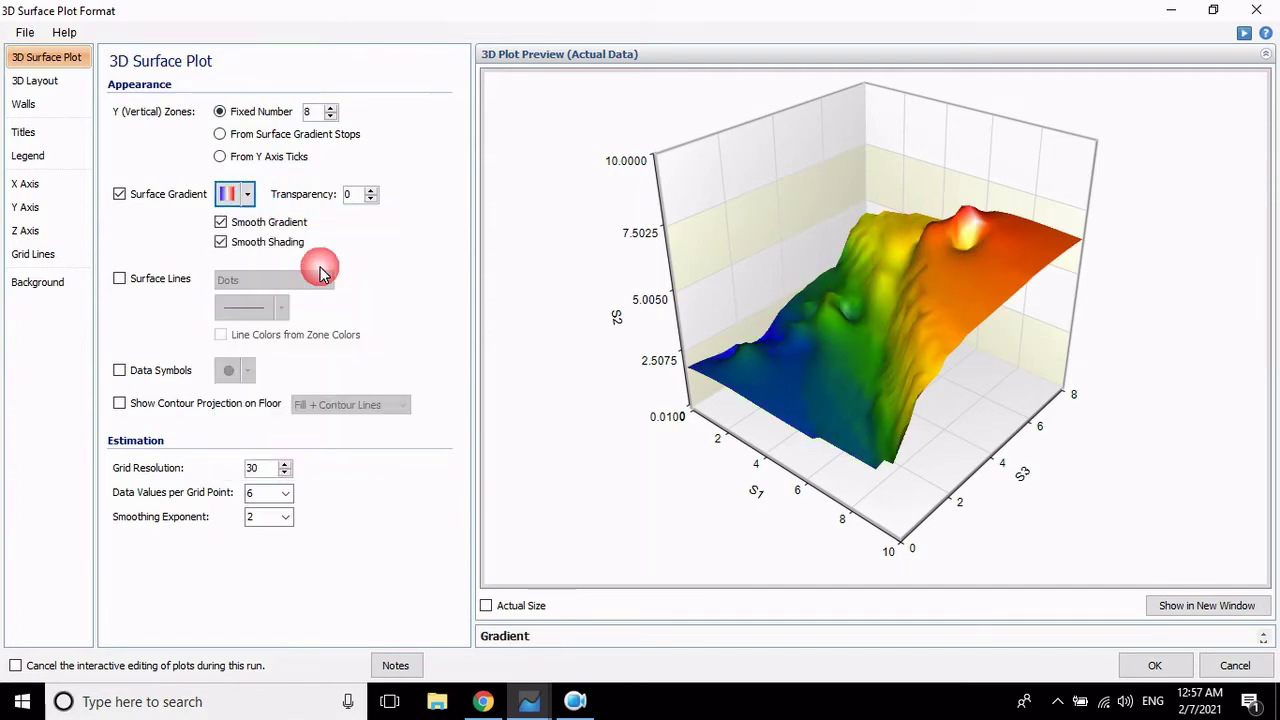
pyautogui.click(251, 197)
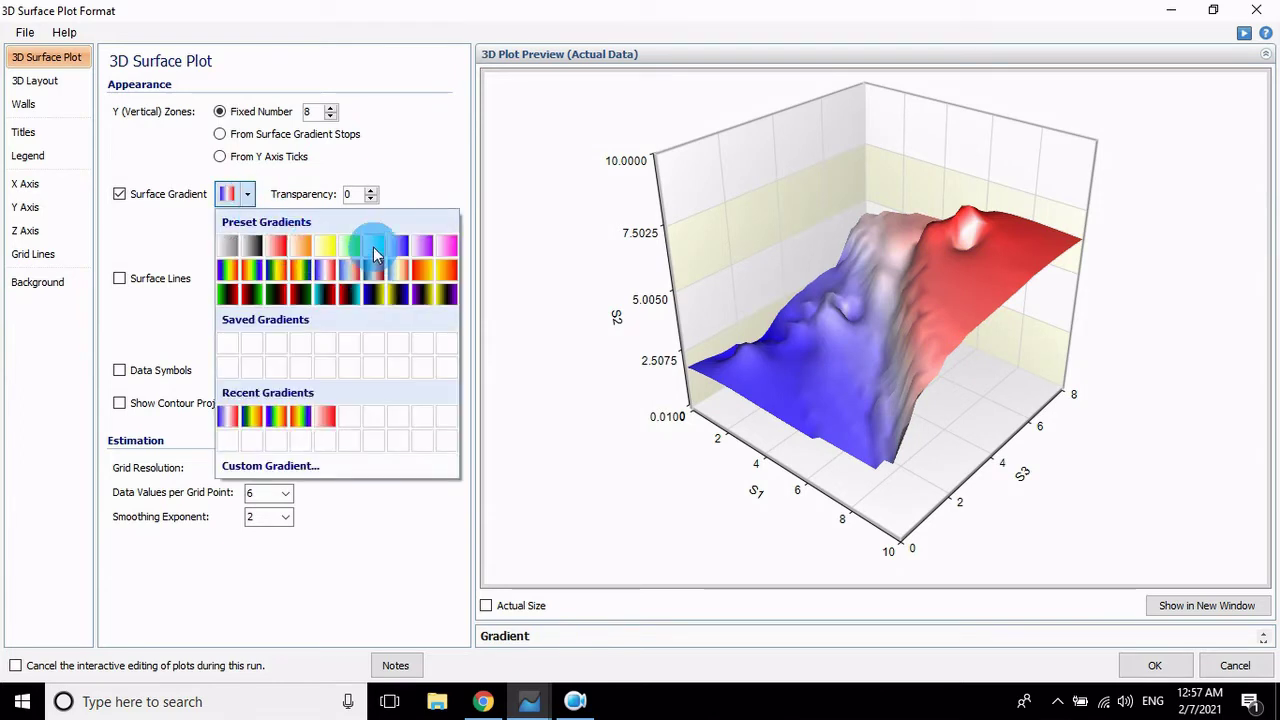
pyautogui.click(374, 249)
pyautogui.click(256, 205)
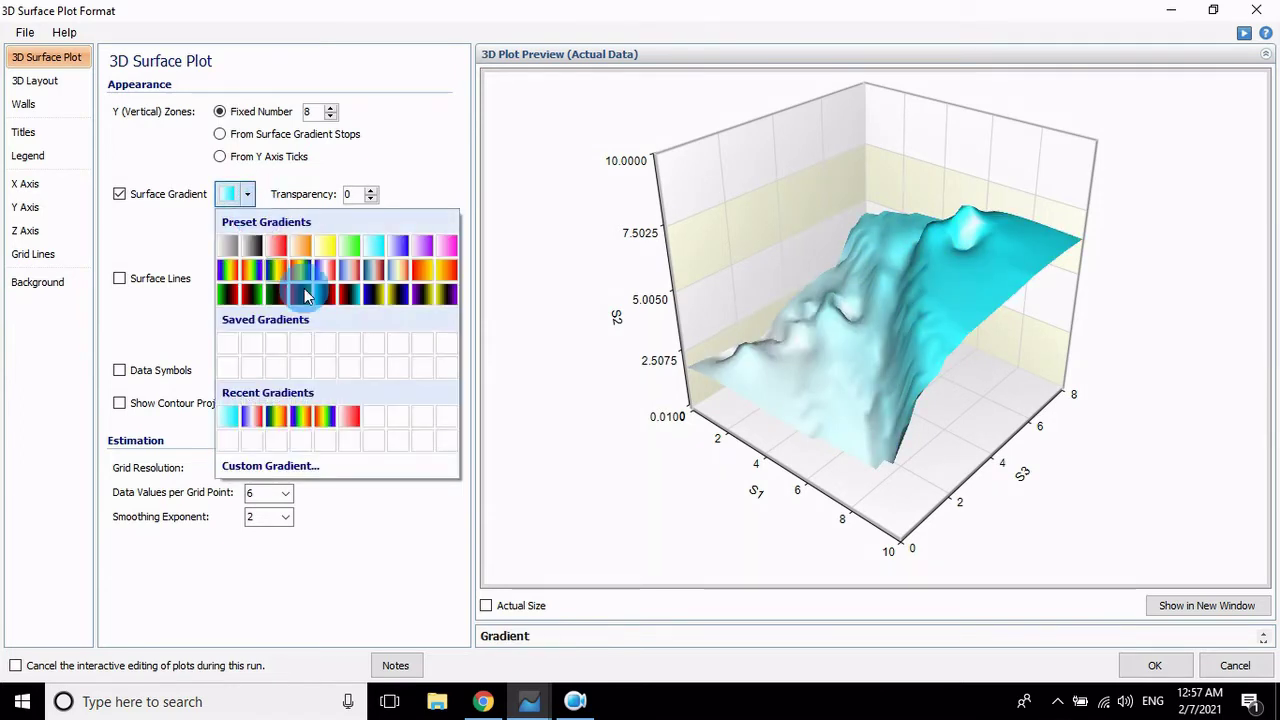
pyautogui.click(418, 289)
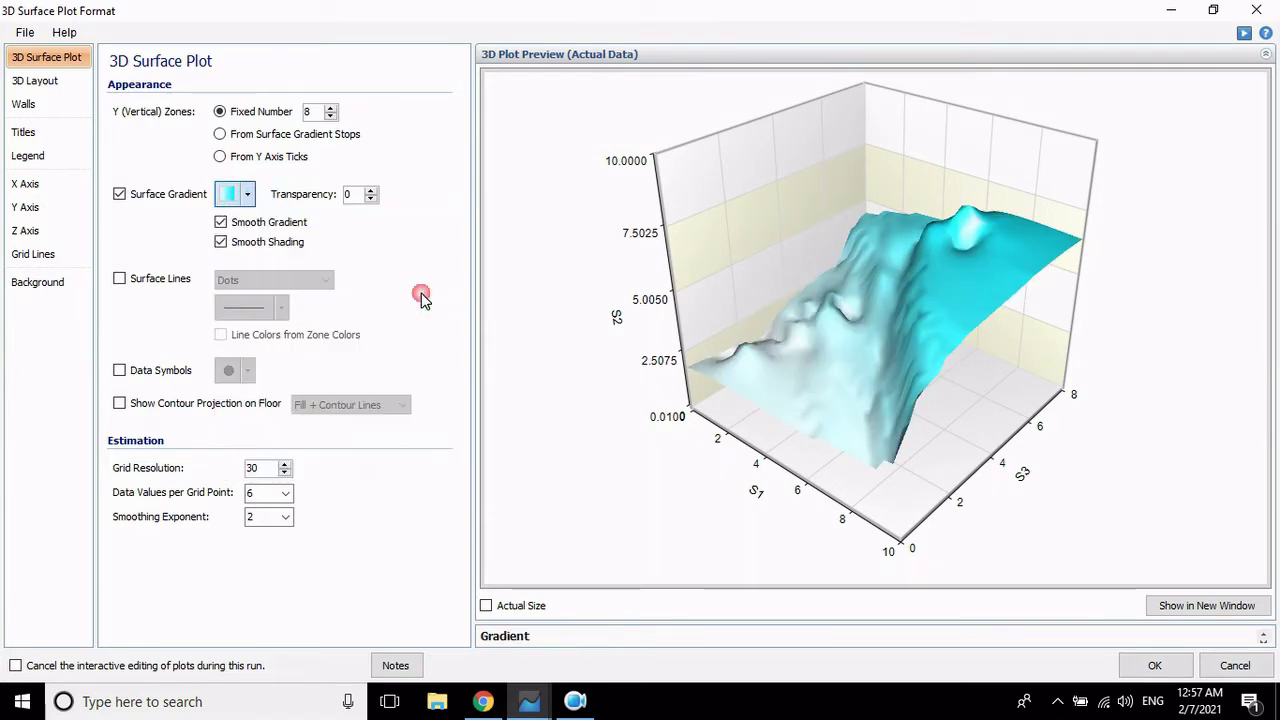
pyautogui.click(247, 196)
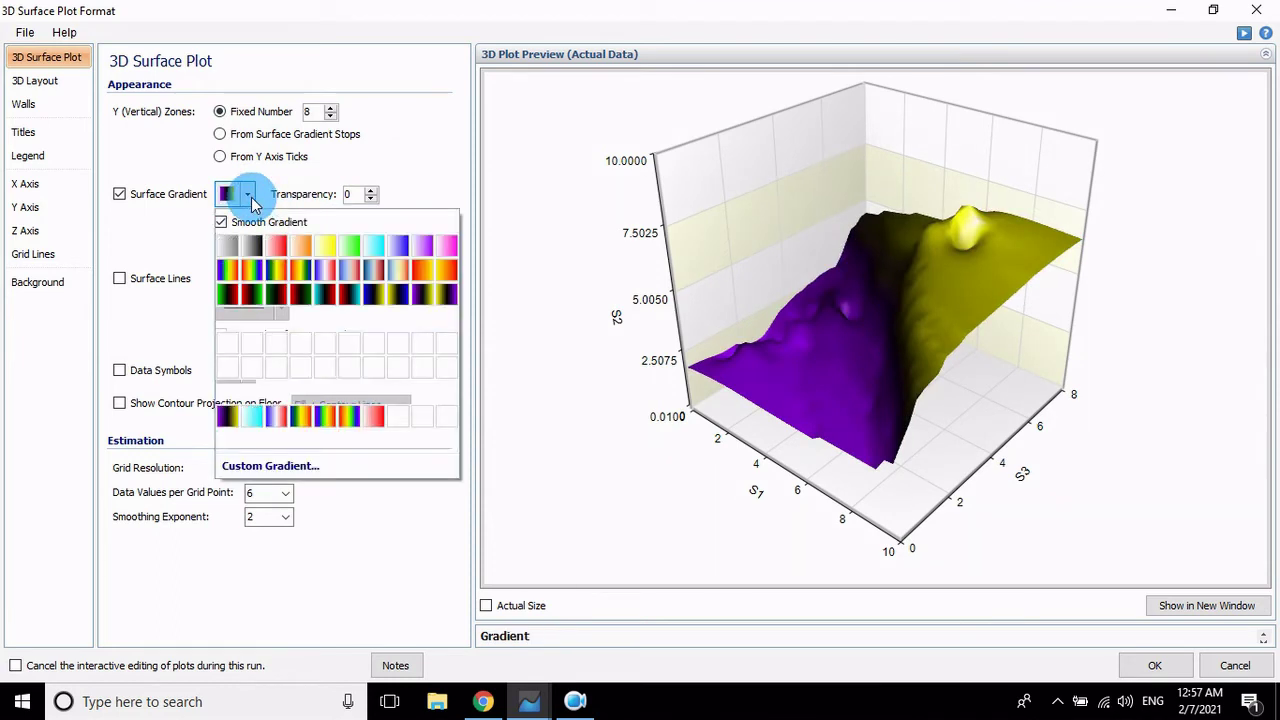
pyautogui.click(253, 269)
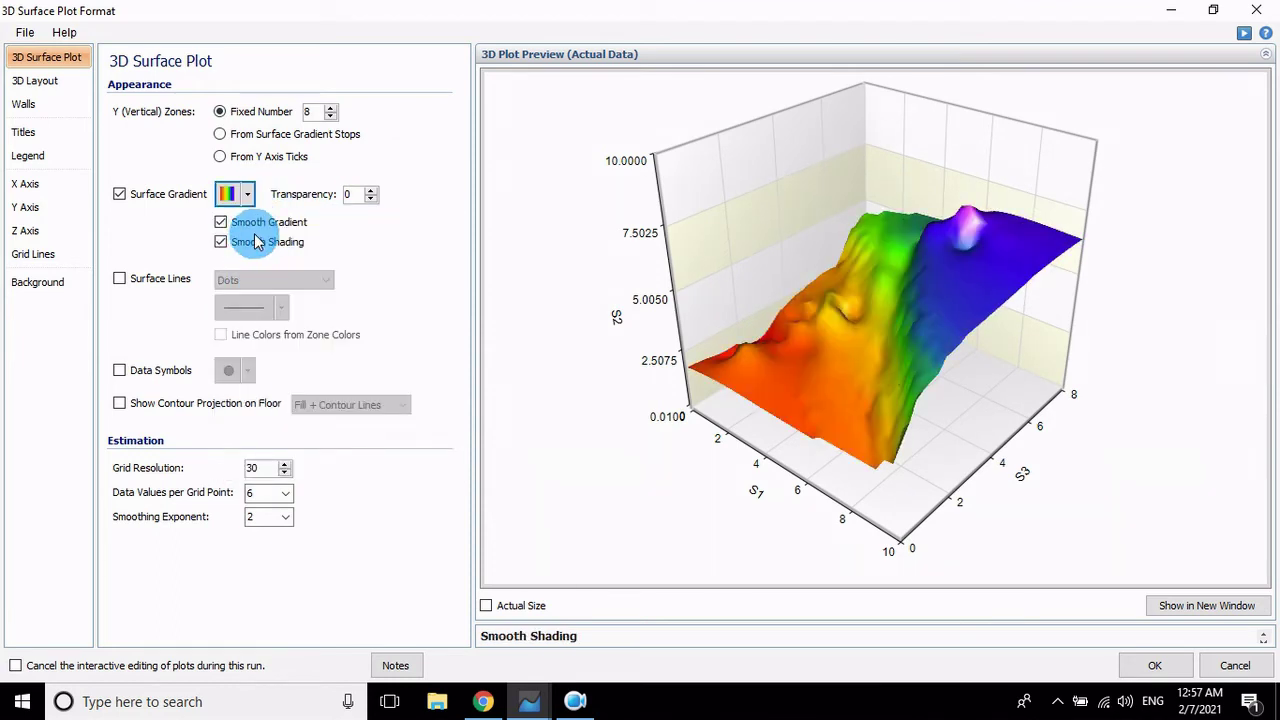
# - Turn on surface lines and try wireframe, contour and combined types, settling on Dots
pyautogui.click(155, 285)
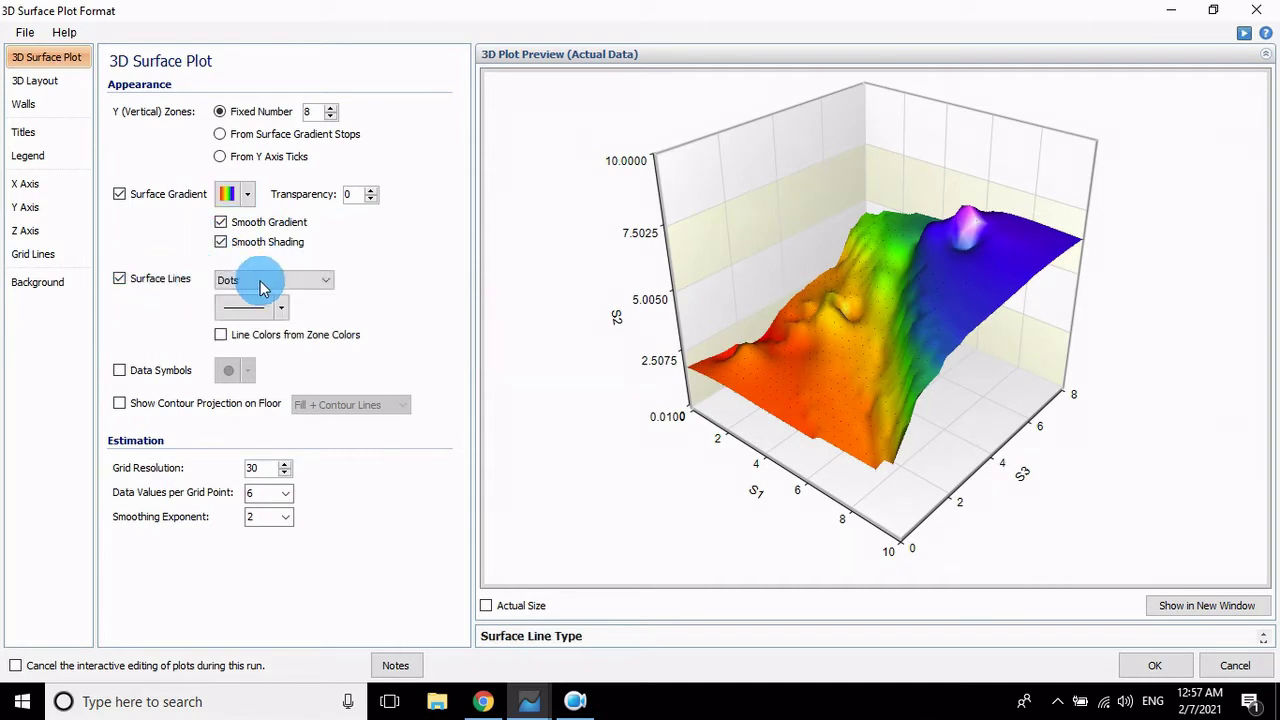
pyautogui.click(327, 281)
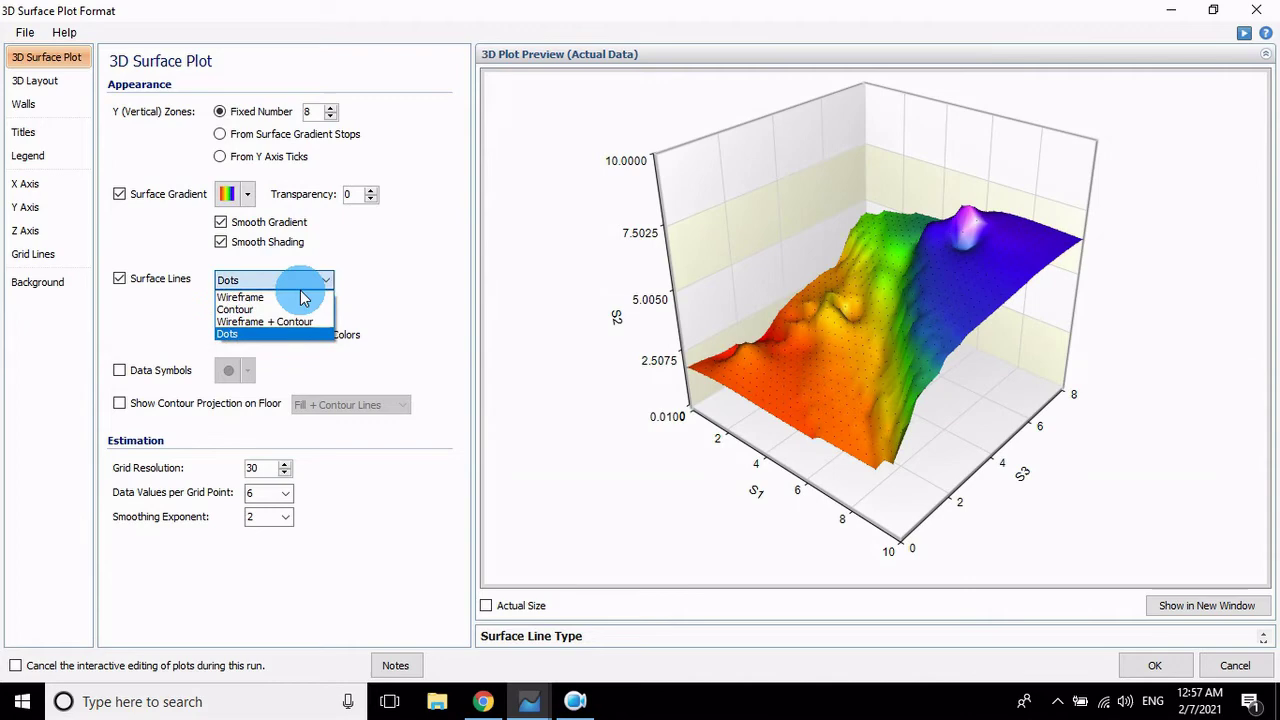
pyautogui.click(292, 302)
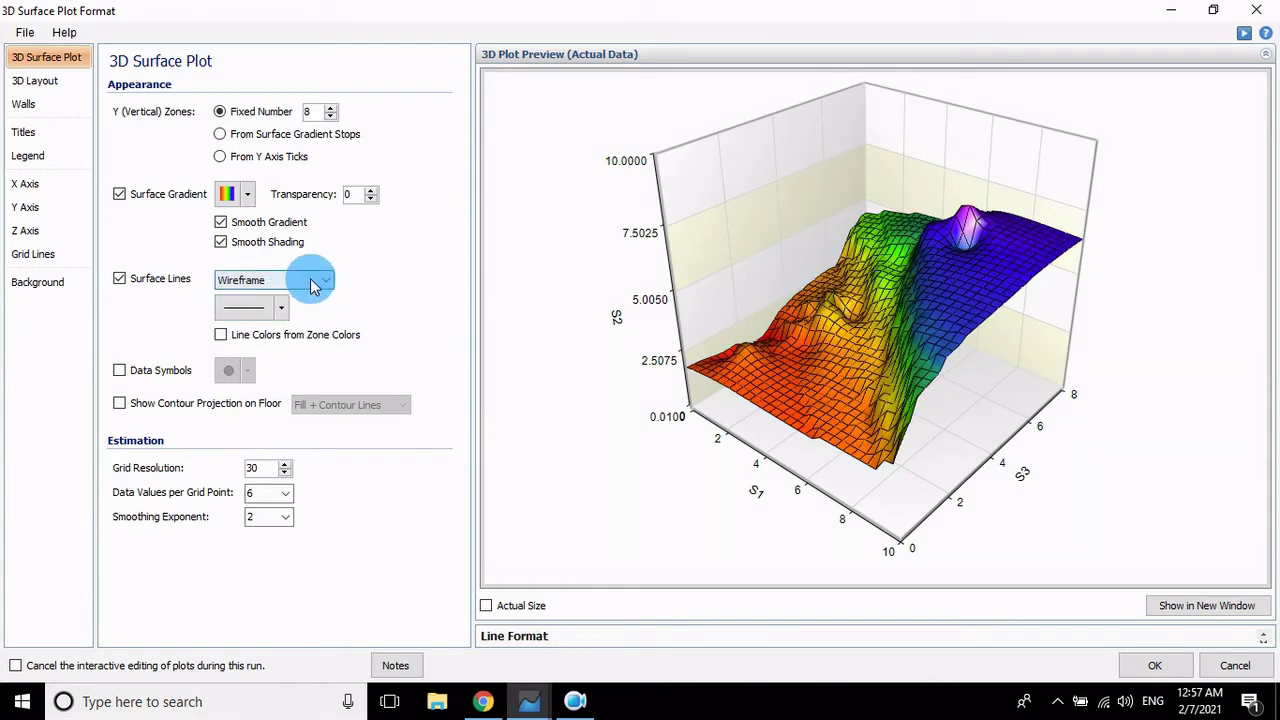
pyautogui.click(322, 280)
pyautogui.click(276, 310)
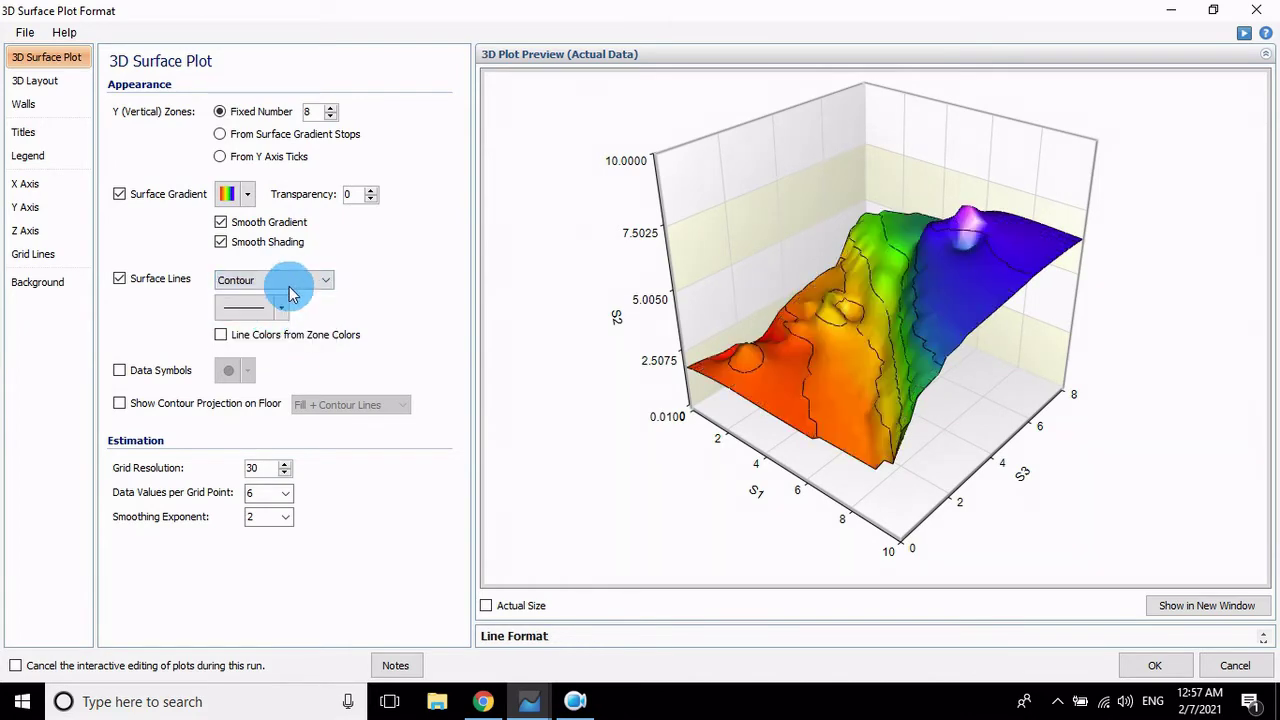
pyautogui.click(297, 280)
pyautogui.click(270, 323)
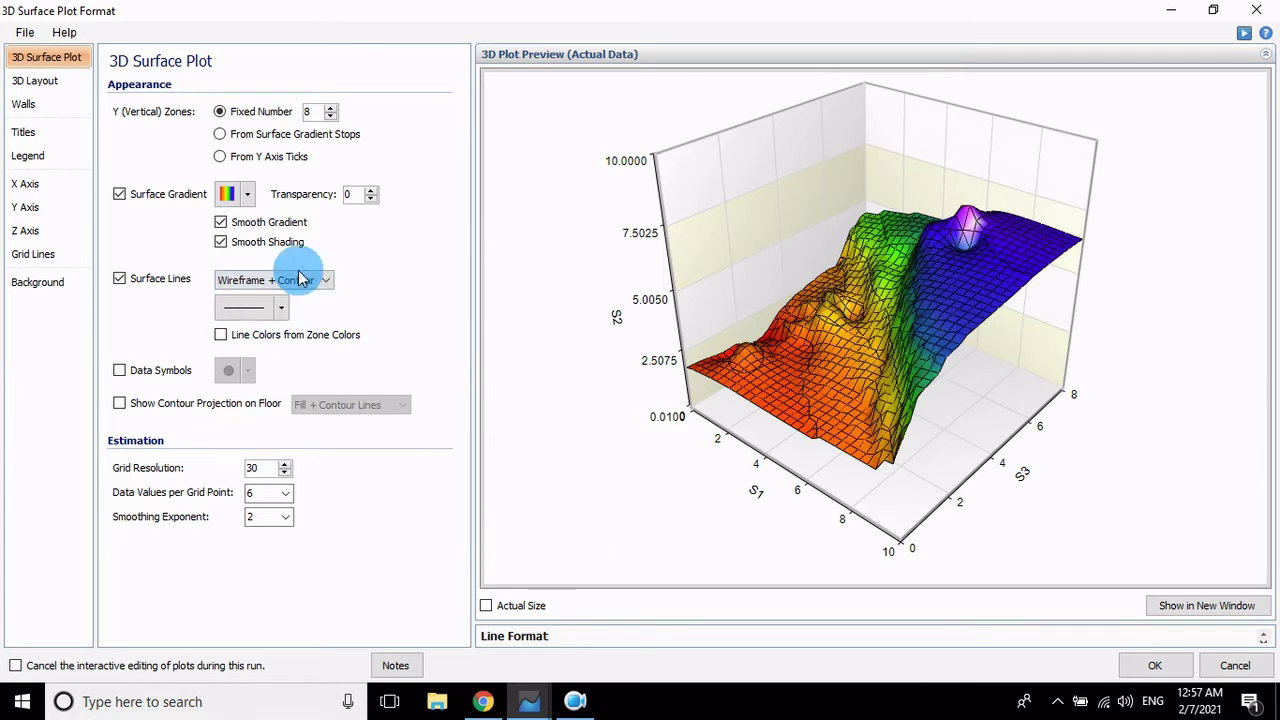
pyautogui.click(307, 282)
pyautogui.click(251, 331)
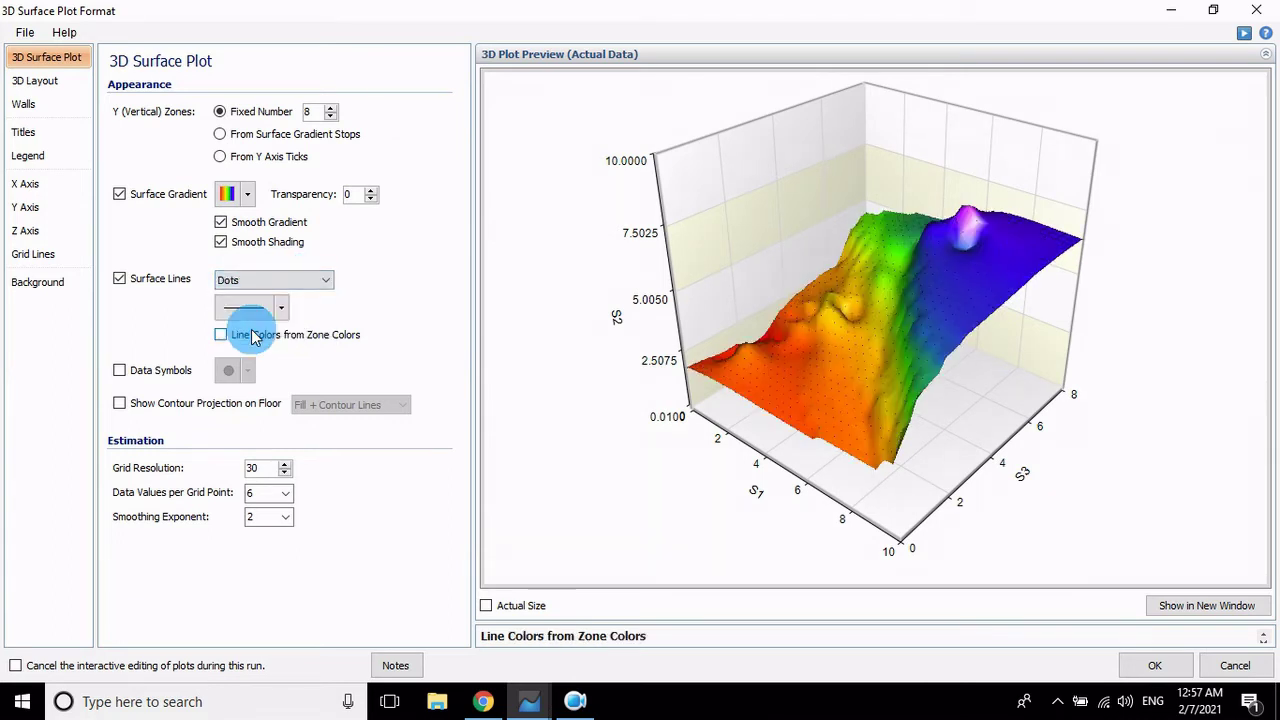
# - Try red, green and cyan line styles, finish with a faint style, and turn on data symbols
pyautogui.click(283, 312)
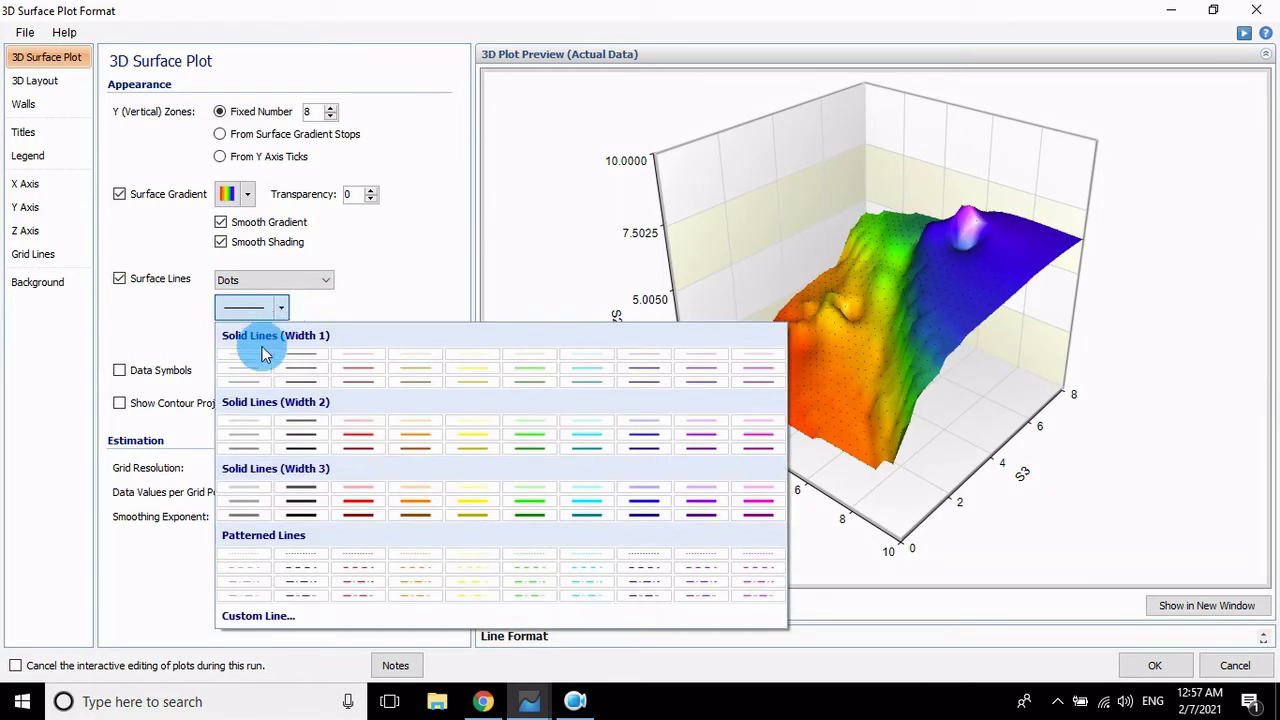
pyautogui.click(358, 368)
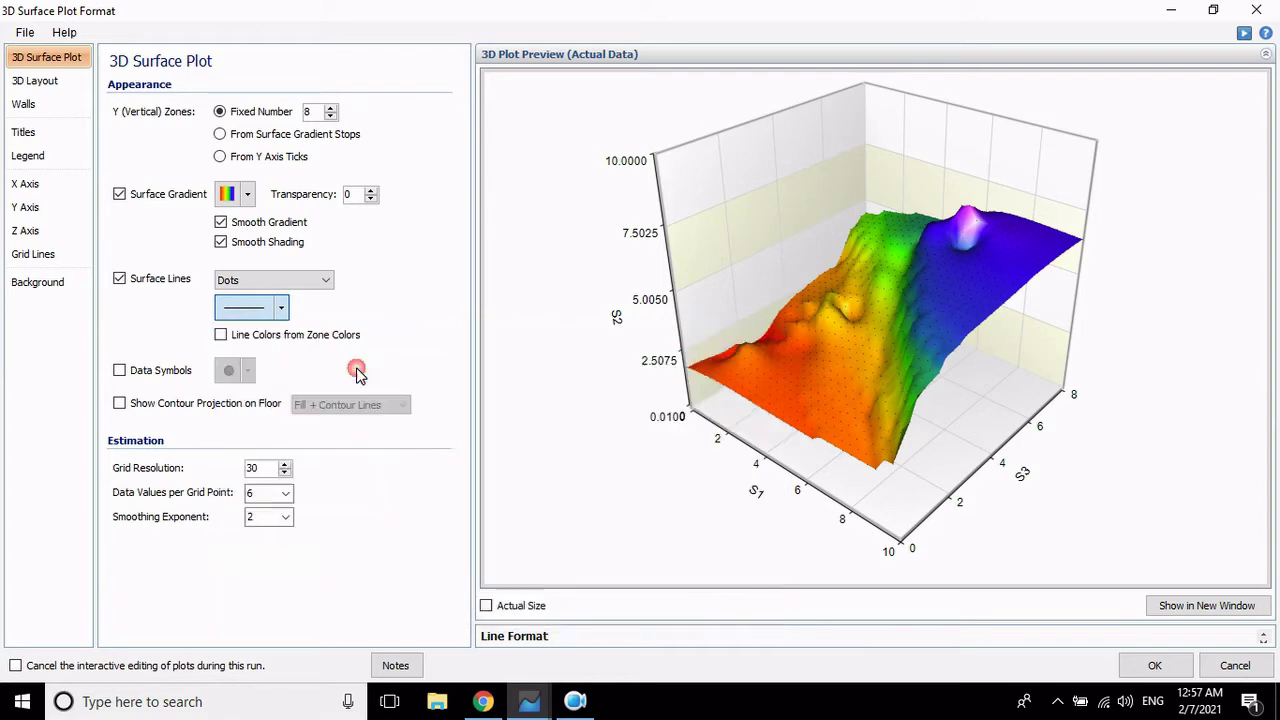
pyautogui.click(283, 310)
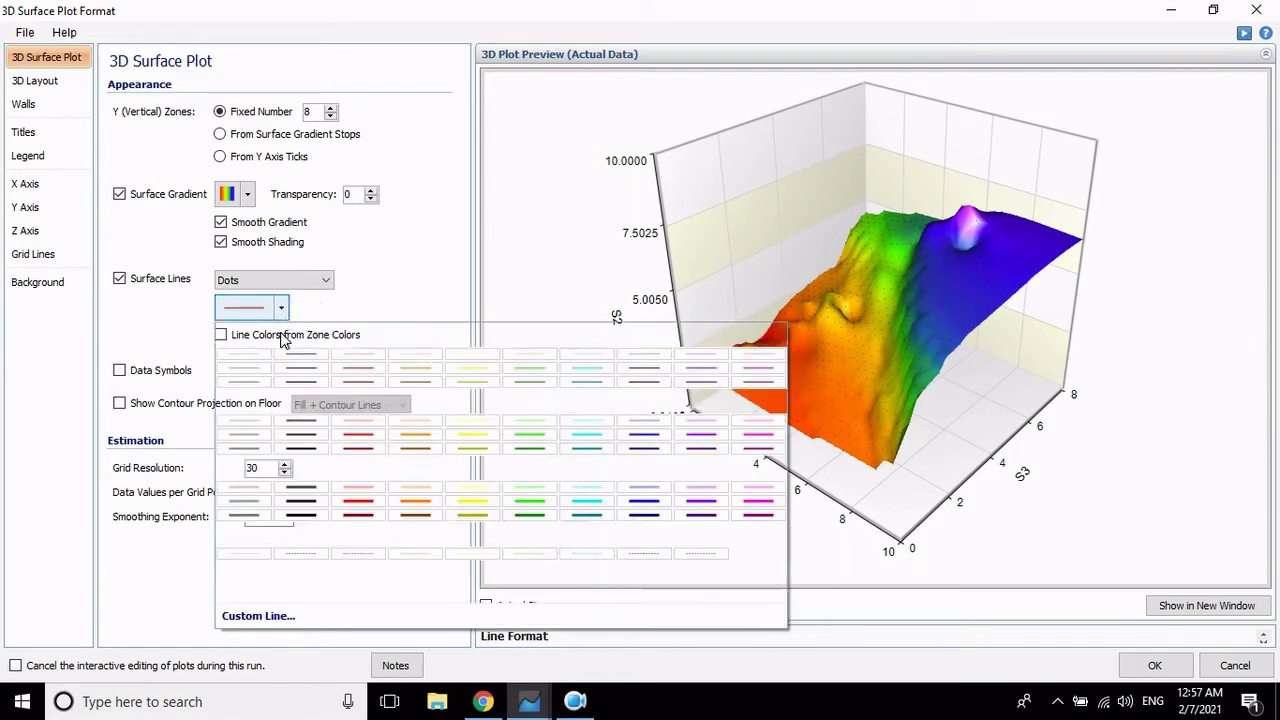
pyautogui.click(484, 430)
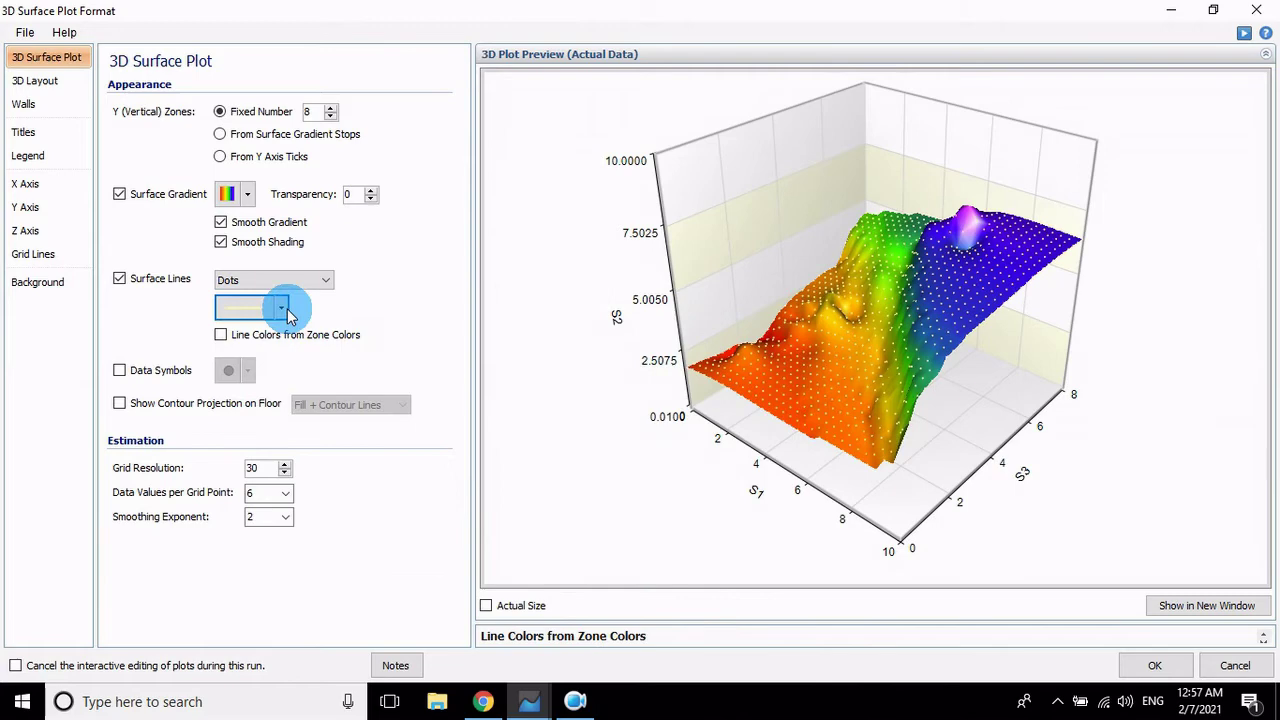
pyautogui.click(284, 309)
pyautogui.click(532, 437)
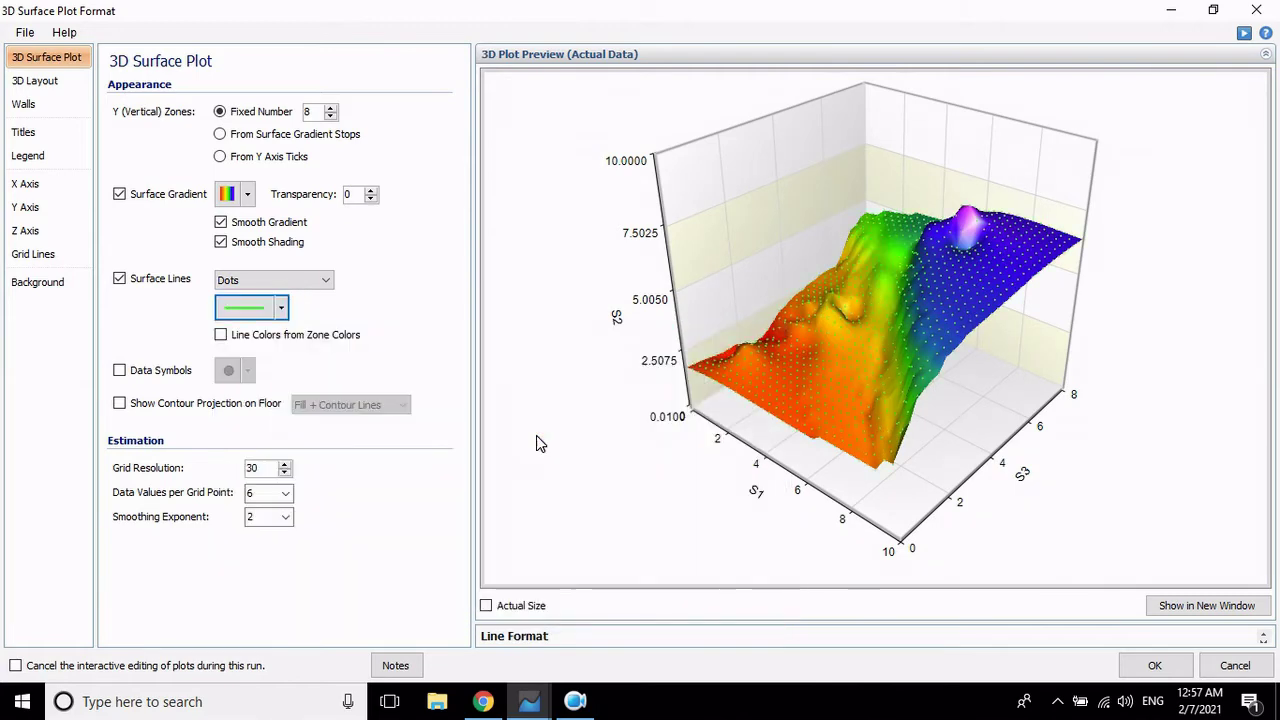
pyautogui.click(272, 309)
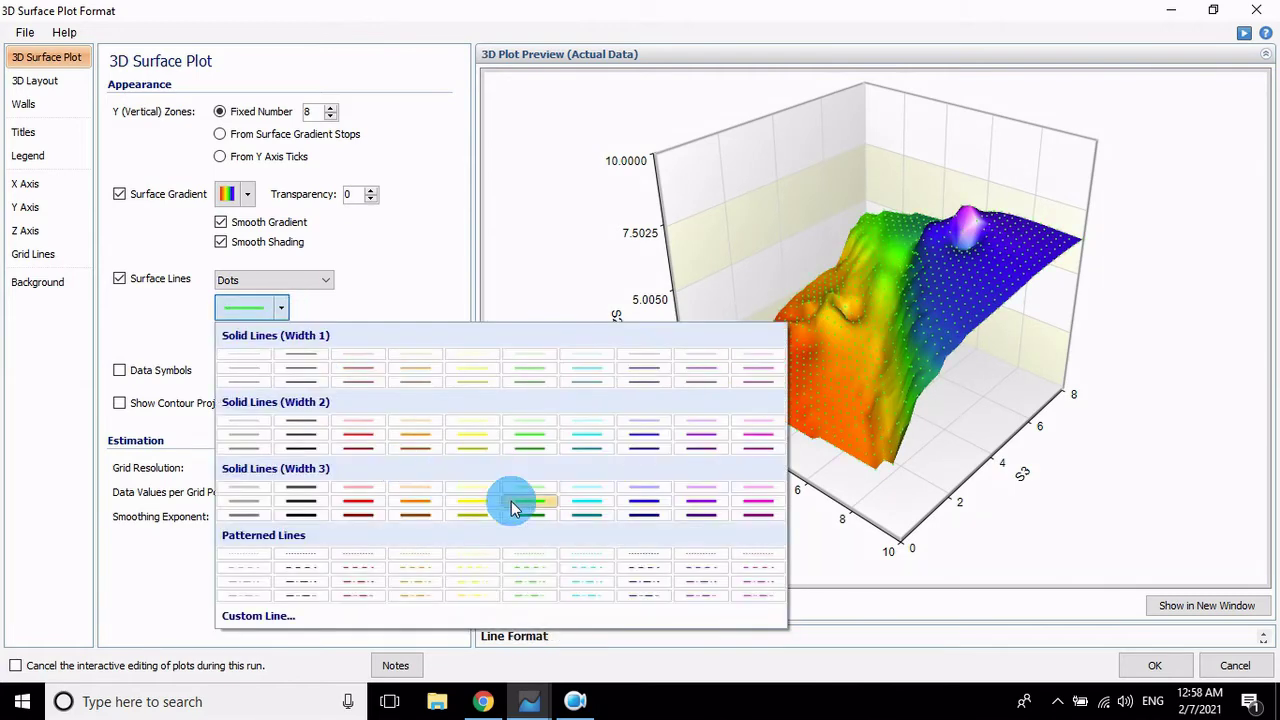
pyautogui.click(516, 508)
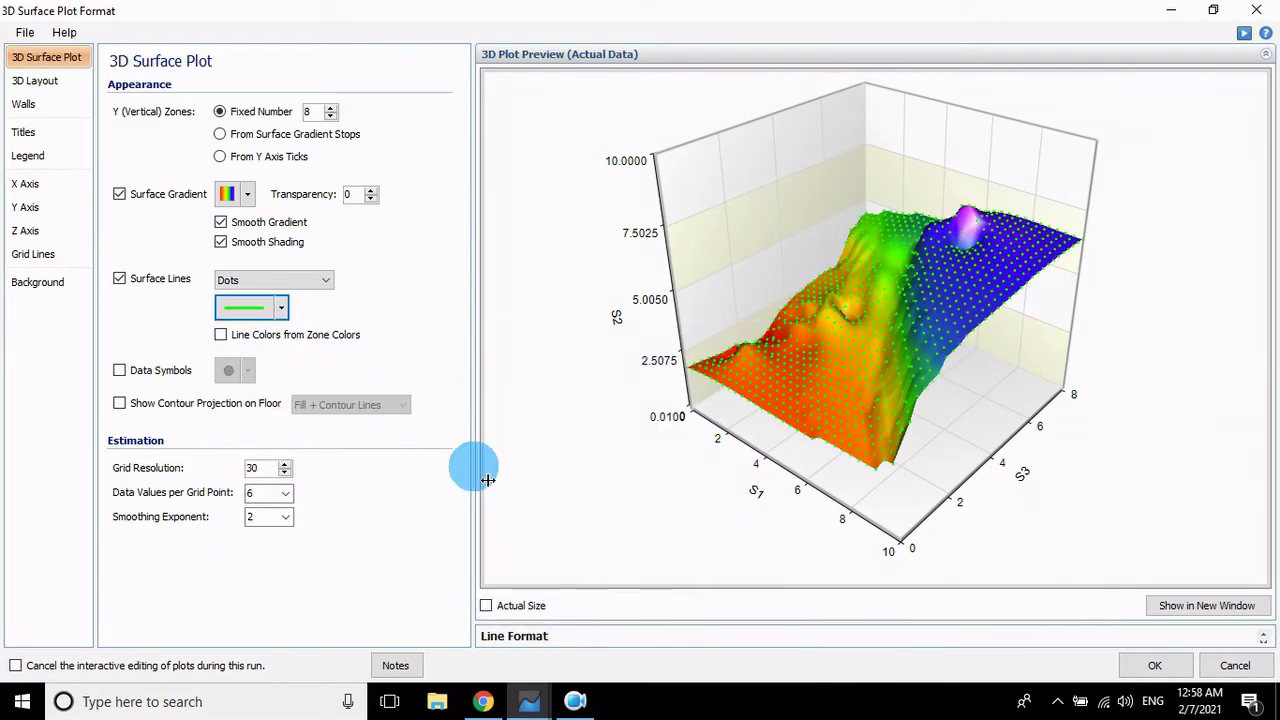
pyautogui.click(284, 310)
pyautogui.click(603, 491)
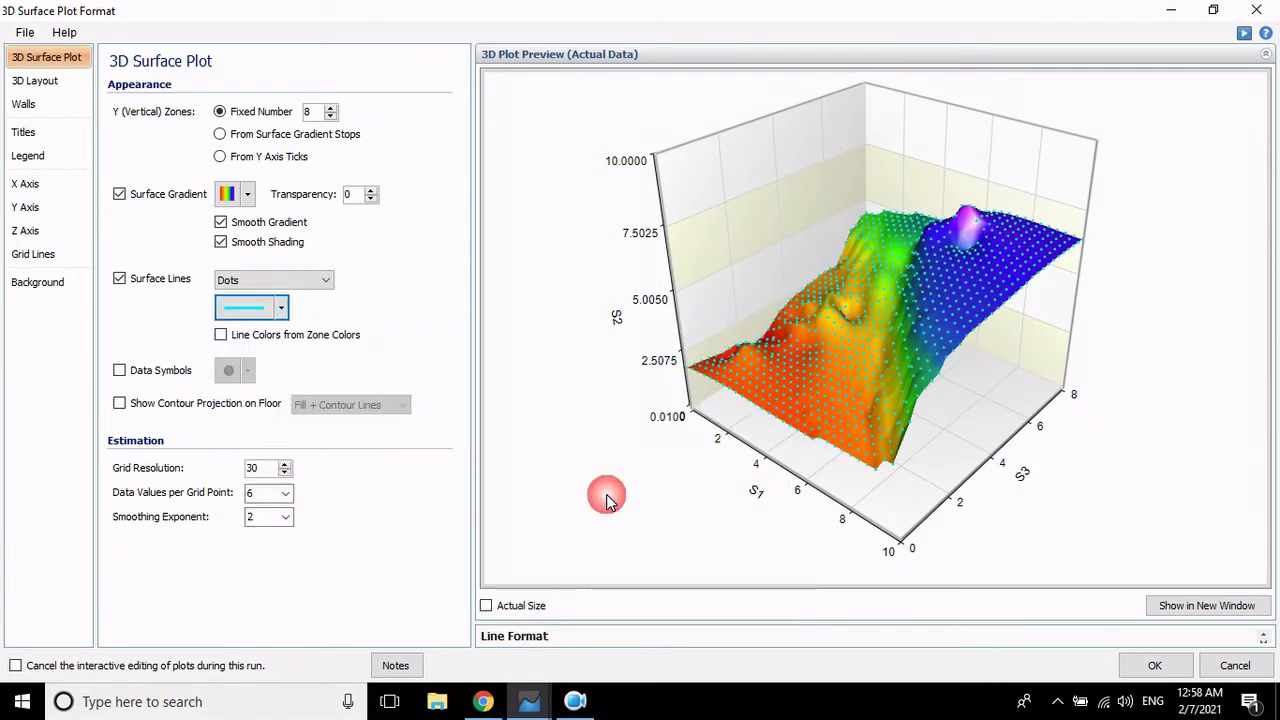
pyautogui.click(284, 310)
pyautogui.click(250, 368)
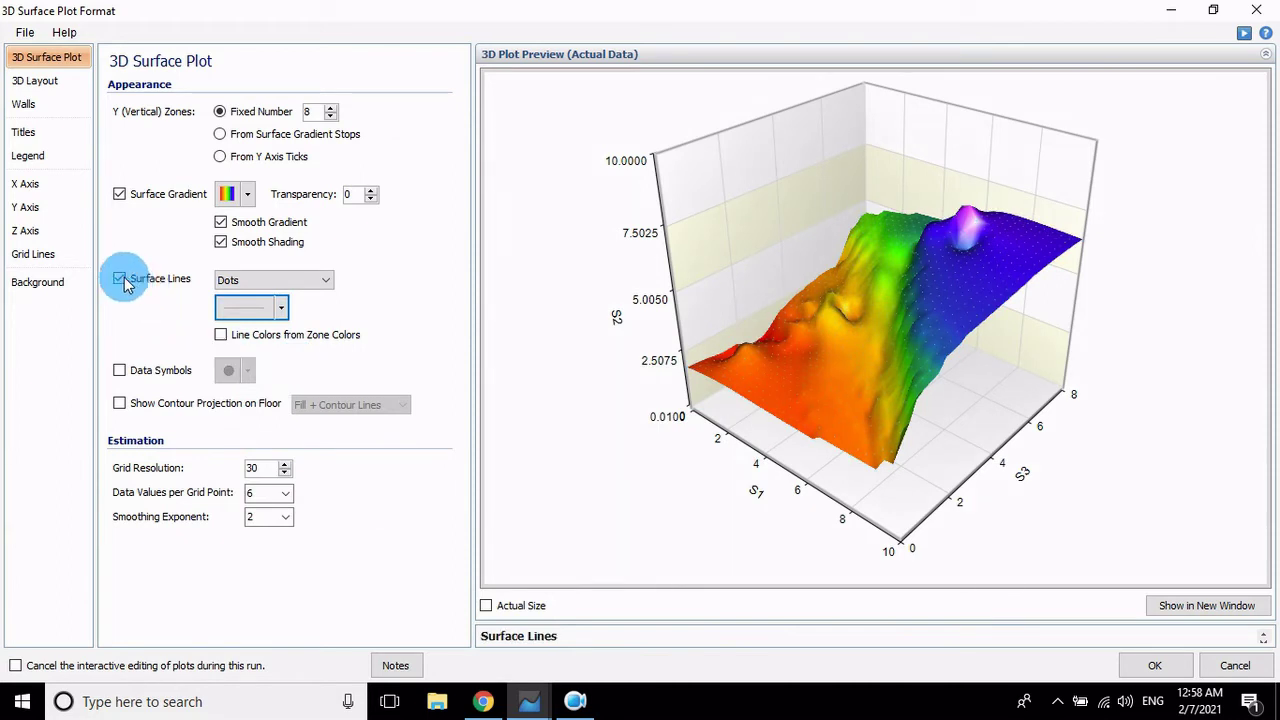
pyautogui.click(122, 370)
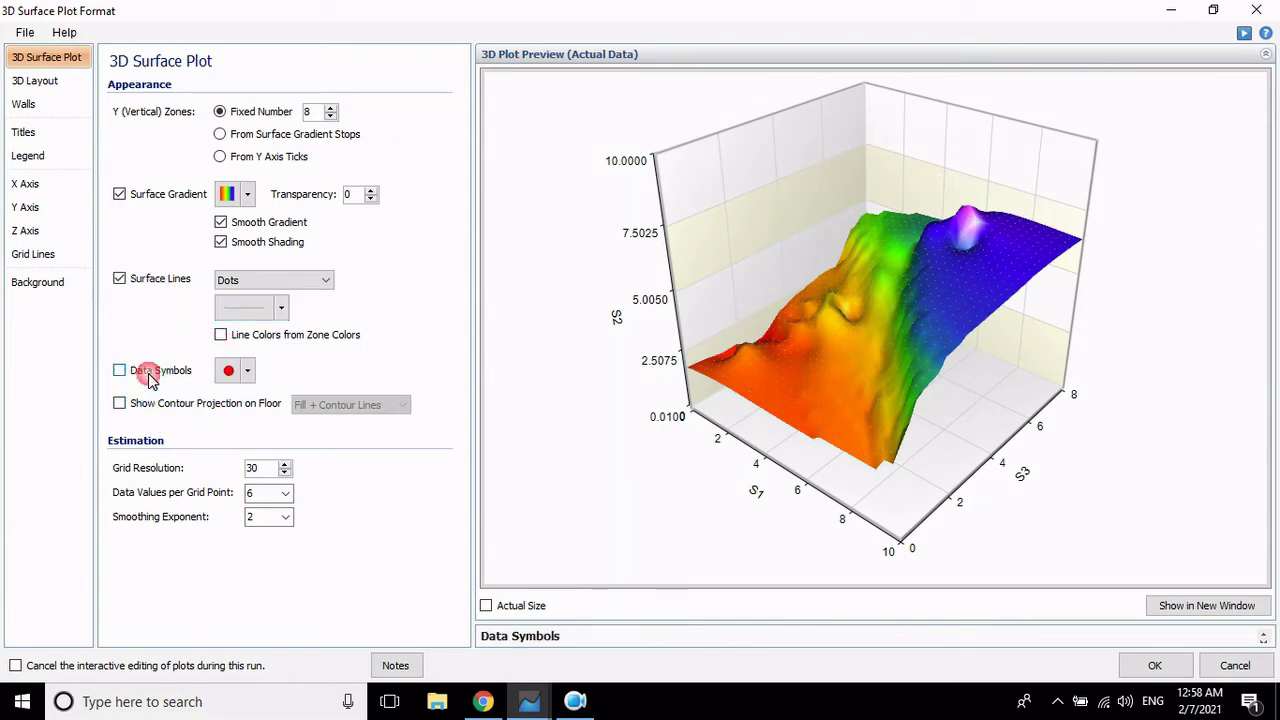
# - Try cyan and red cube markers, then mark the data points with red spheres
pyautogui.click(248, 372)
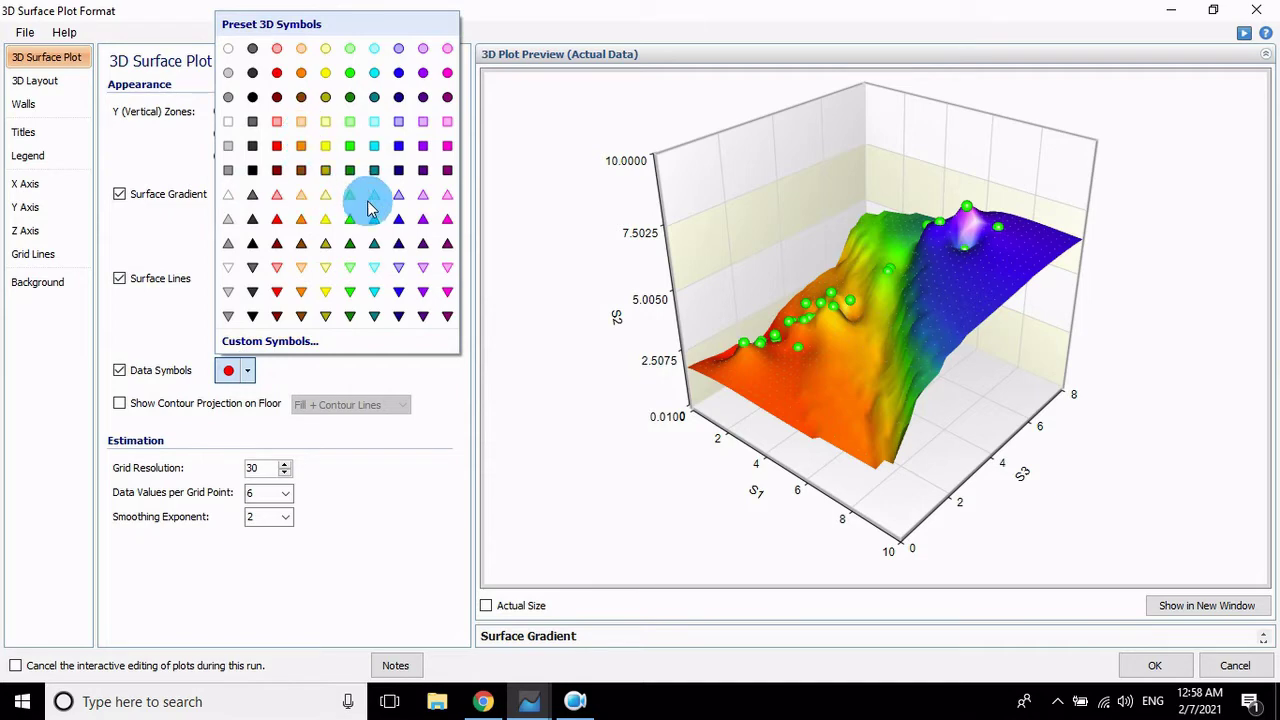
pyautogui.click(374, 121)
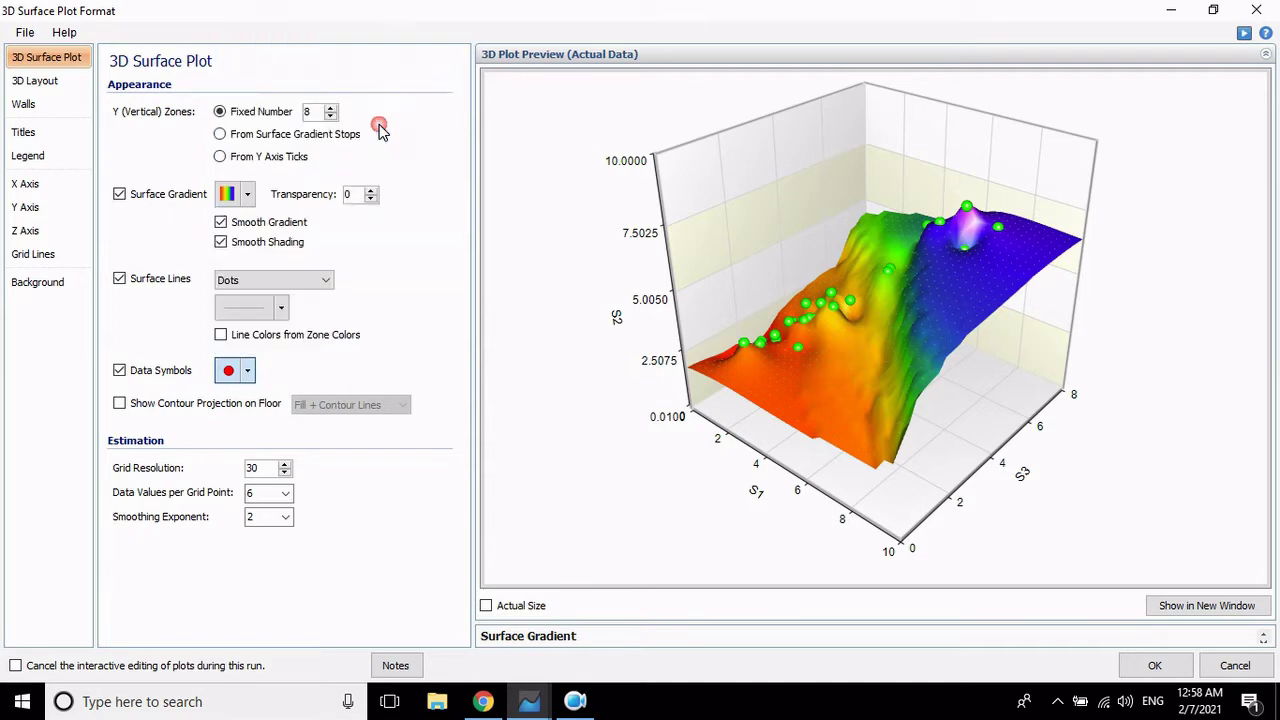
pyautogui.click(248, 370)
pyautogui.click(277, 145)
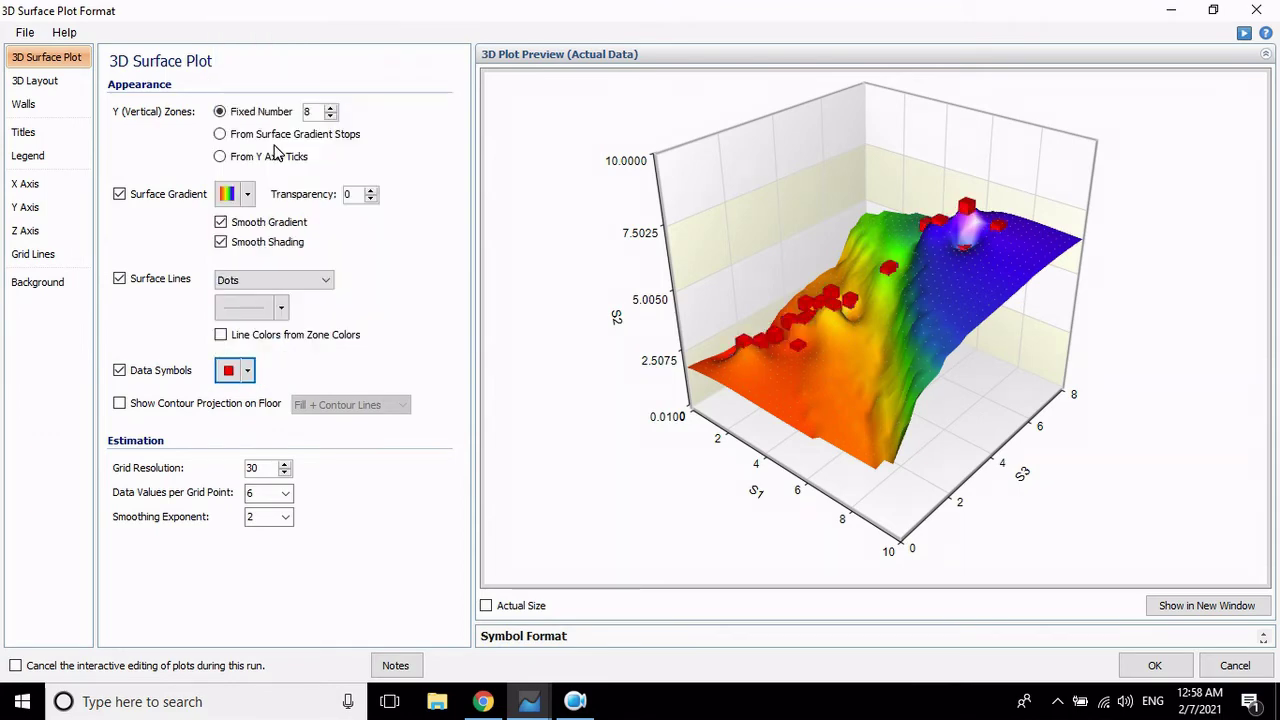
pyautogui.click(248, 370)
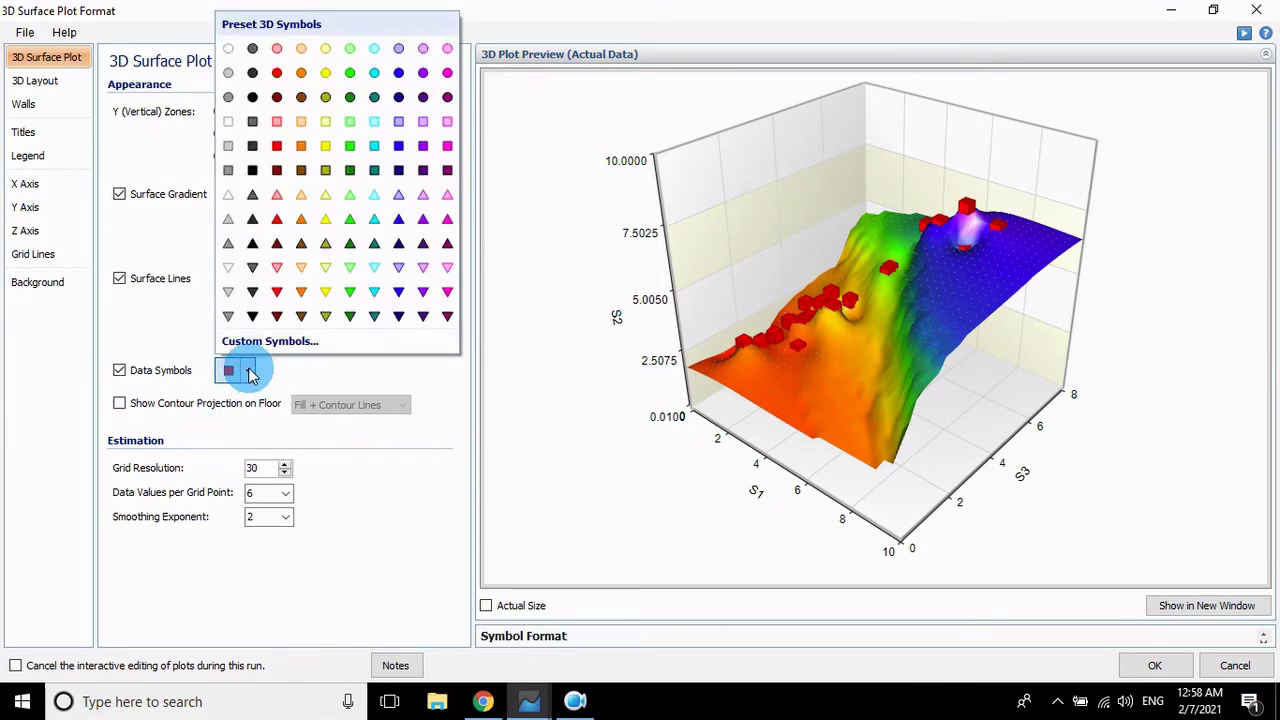
pyautogui.click(277, 76)
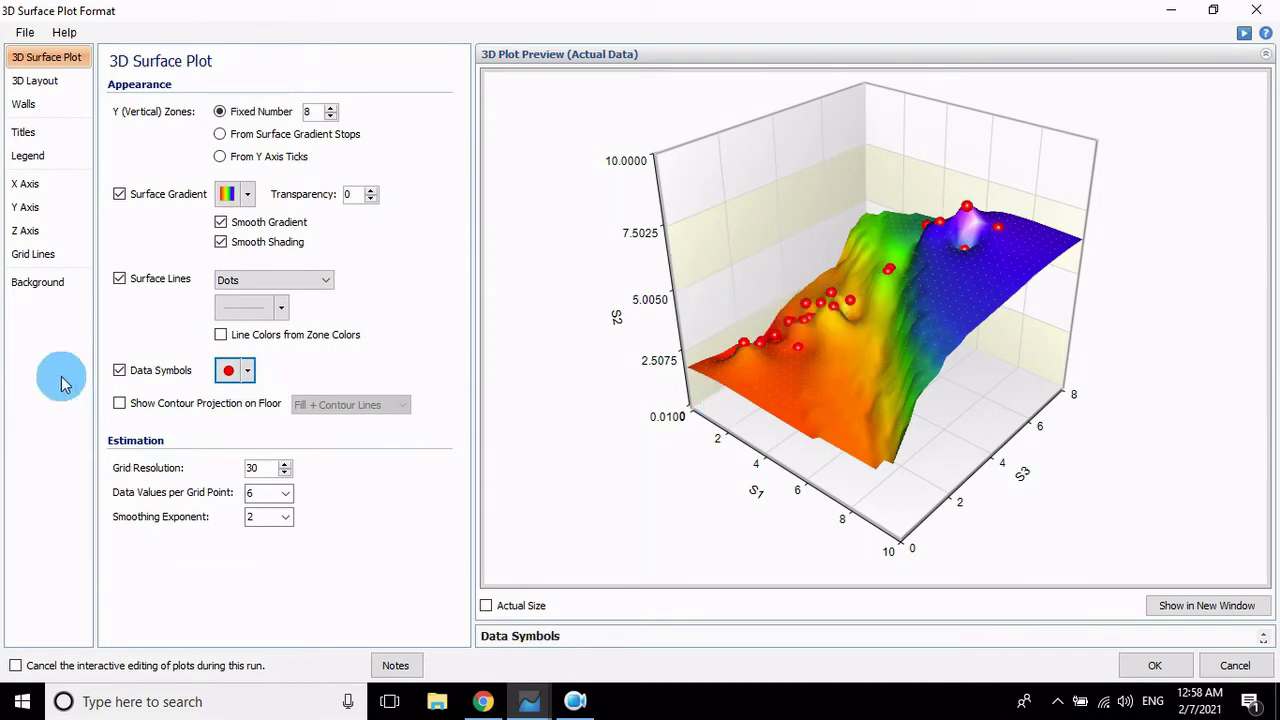
# - Turn on the contour projection on the plot floor
pyautogui.click(120, 404)
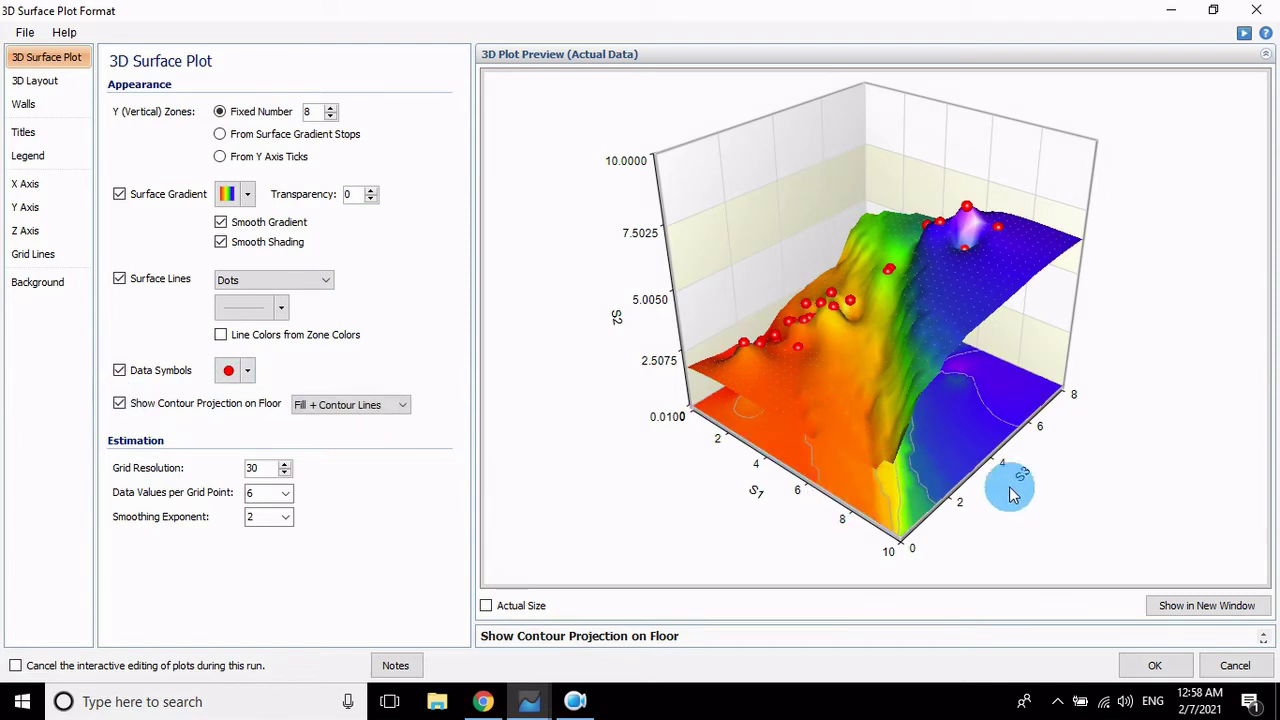
pyautogui.click(120, 404)
pyautogui.click(120, 404)
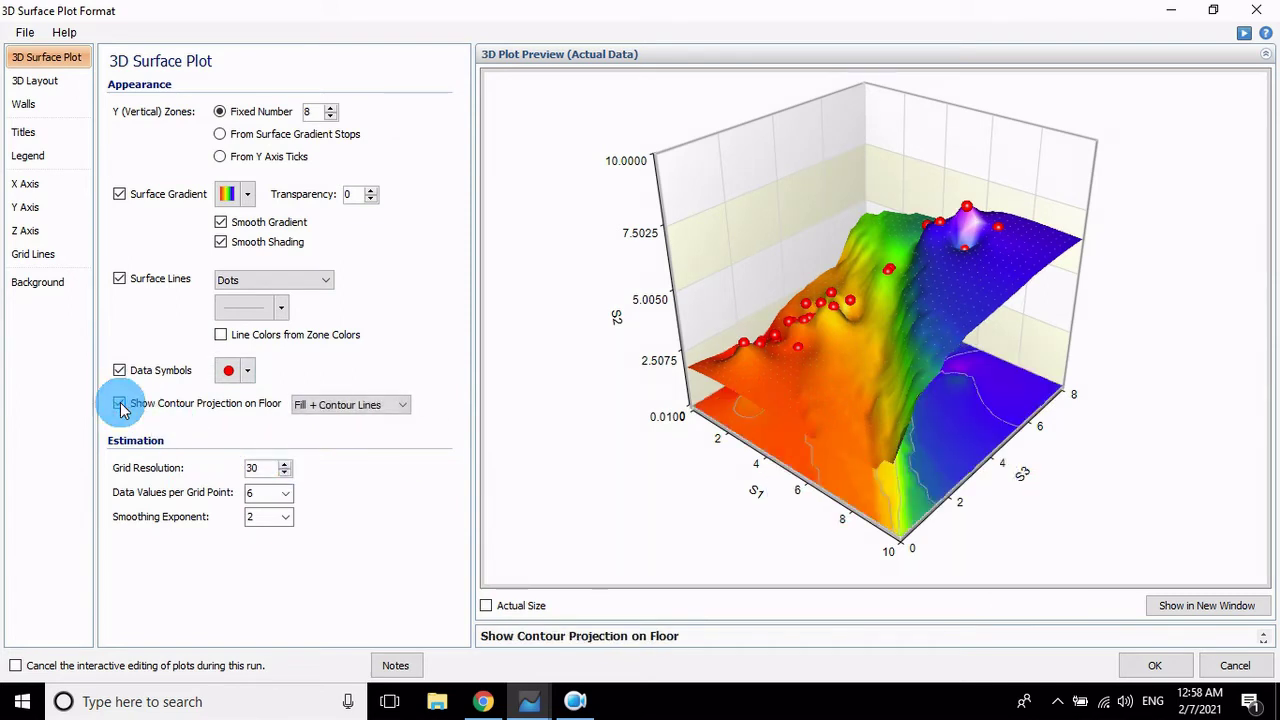
# - Recolour the surface red-to-yellow after trying blue-white-red and yellow-to-blue gradients
pyautogui.click(245, 194)
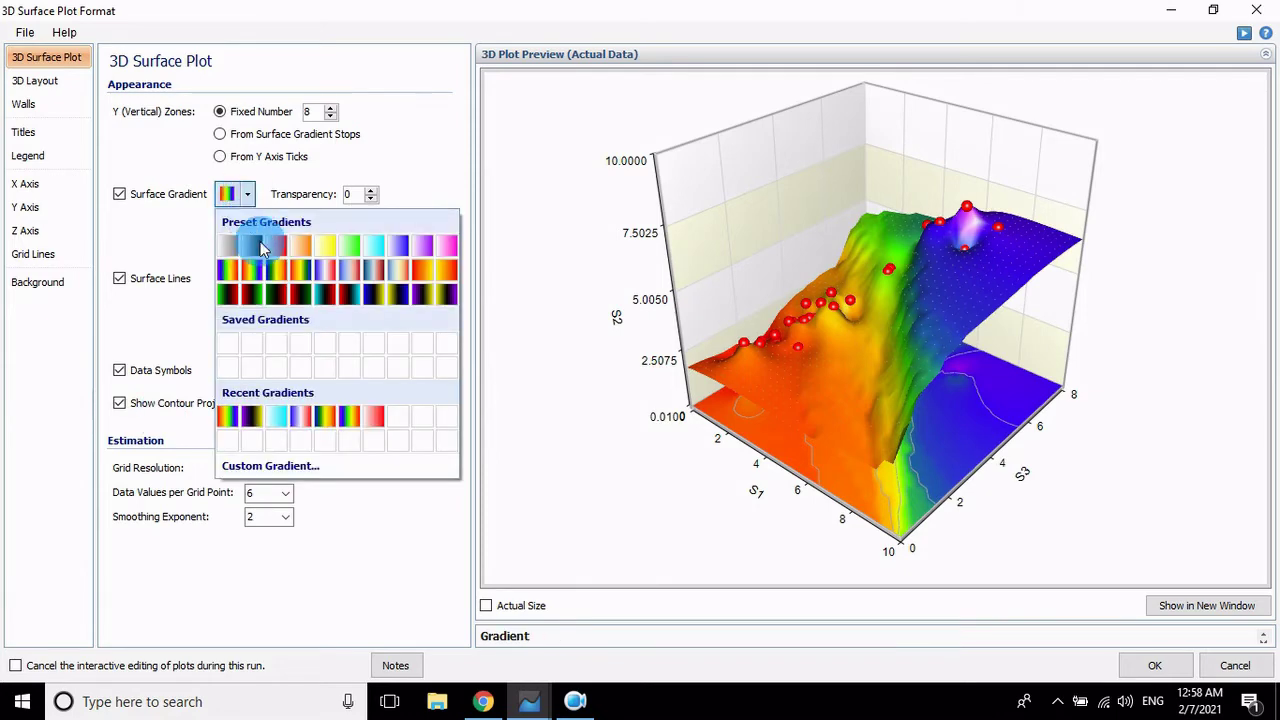
pyautogui.click(327, 275)
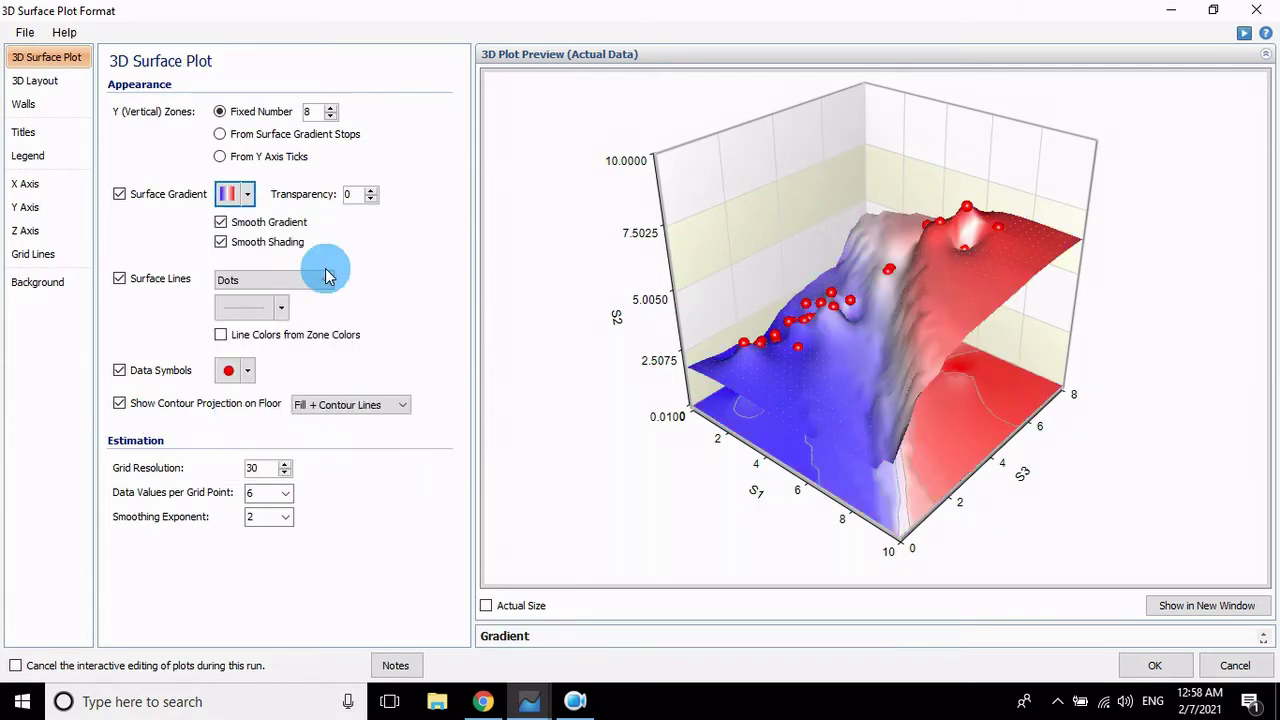
pyautogui.click(248, 194)
pyautogui.click(399, 294)
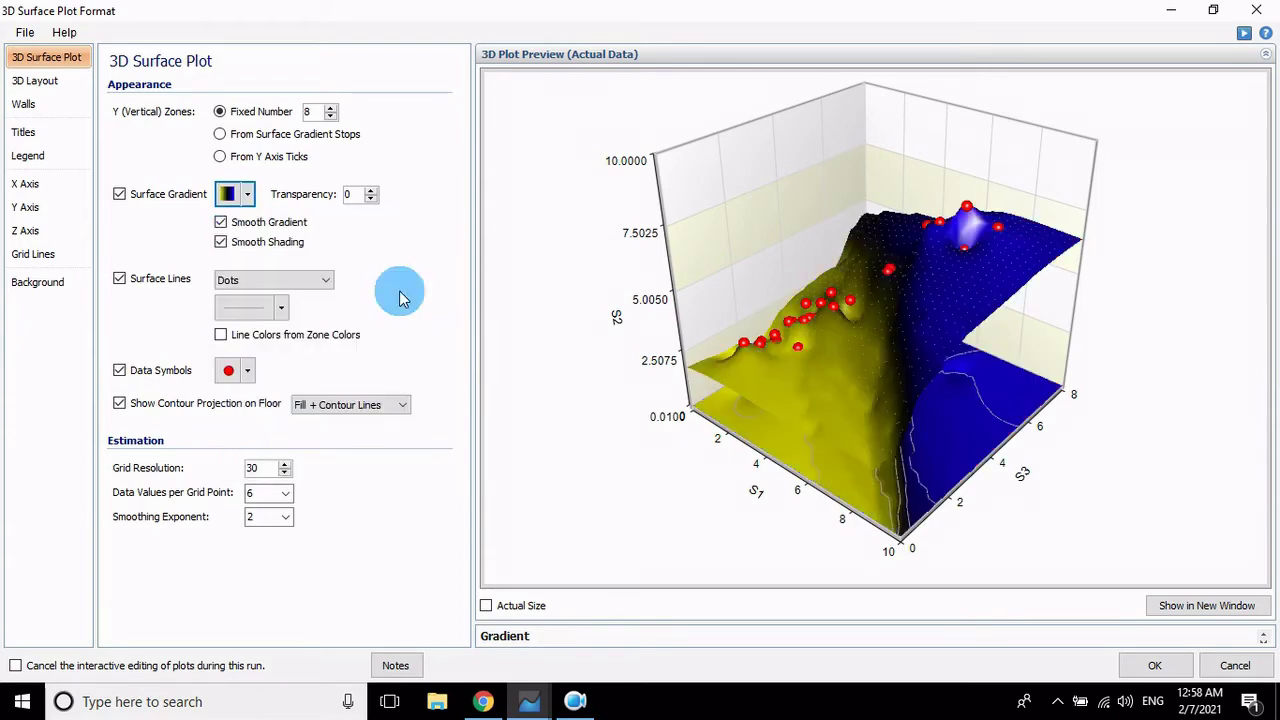
pyautogui.click(248, 194)
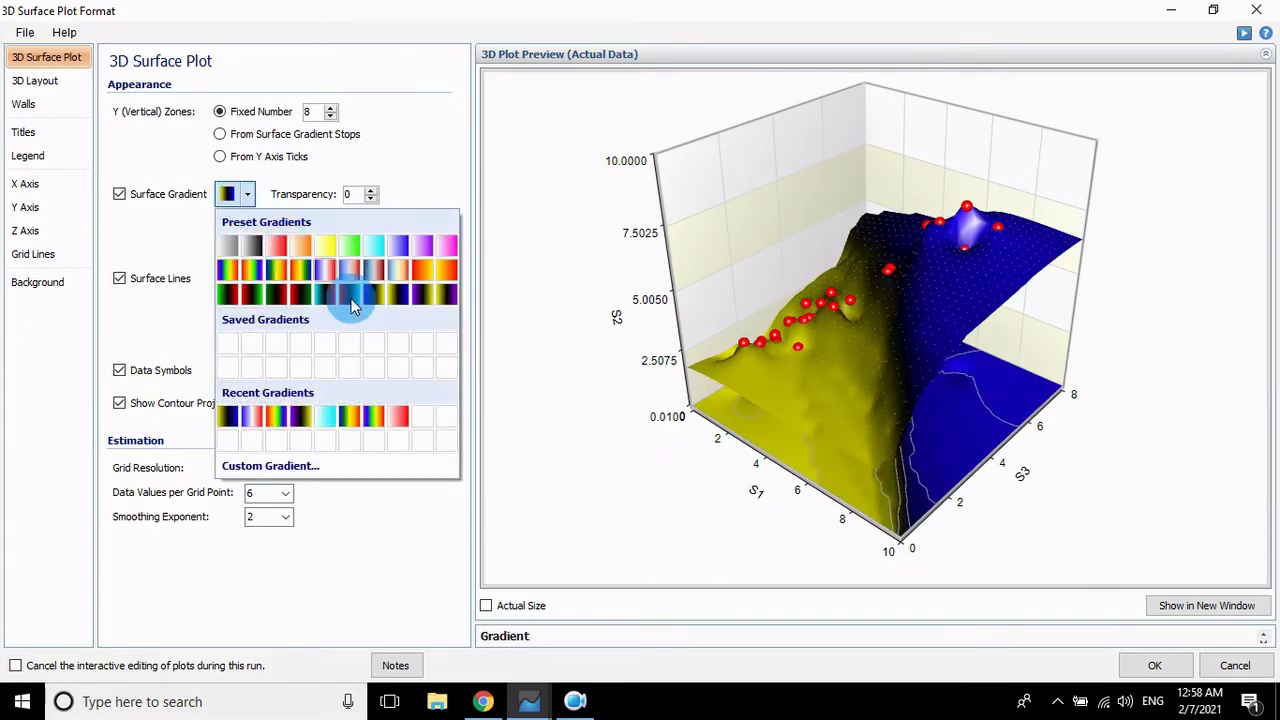
pyautogui.click(421, 276)
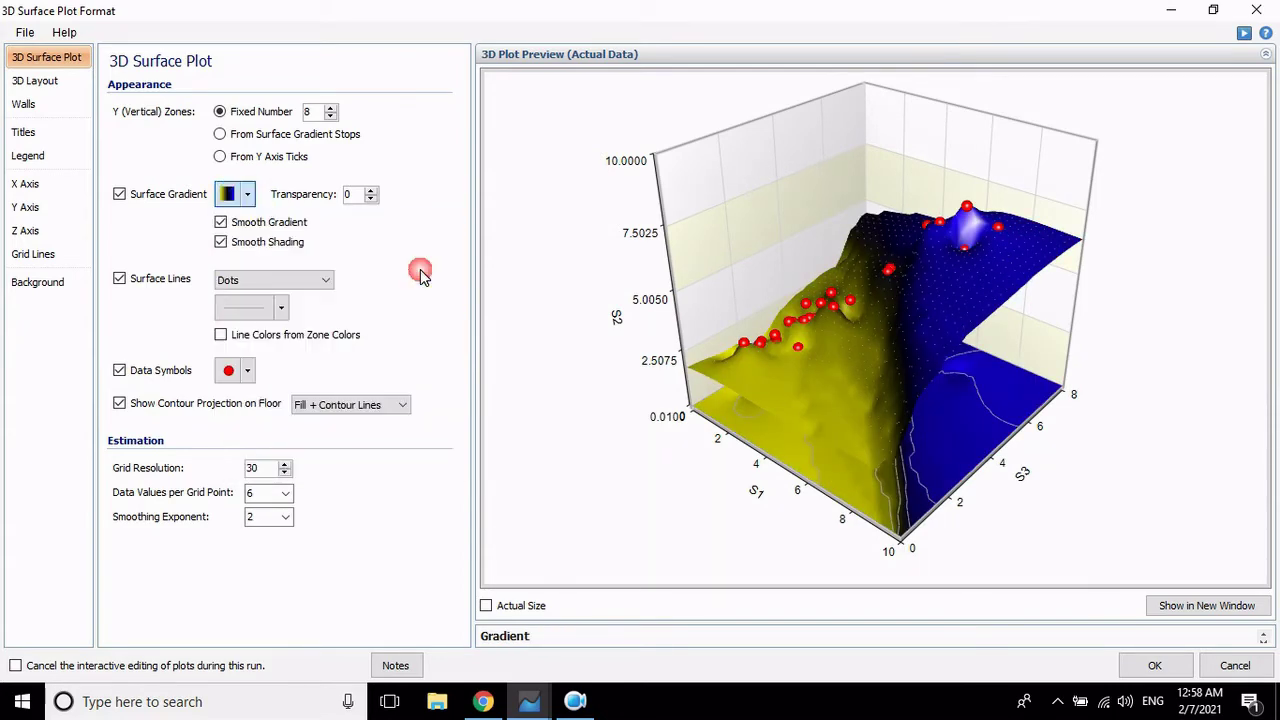
pyautogui.click(250, 200)
pyautogui.click(166, 251)
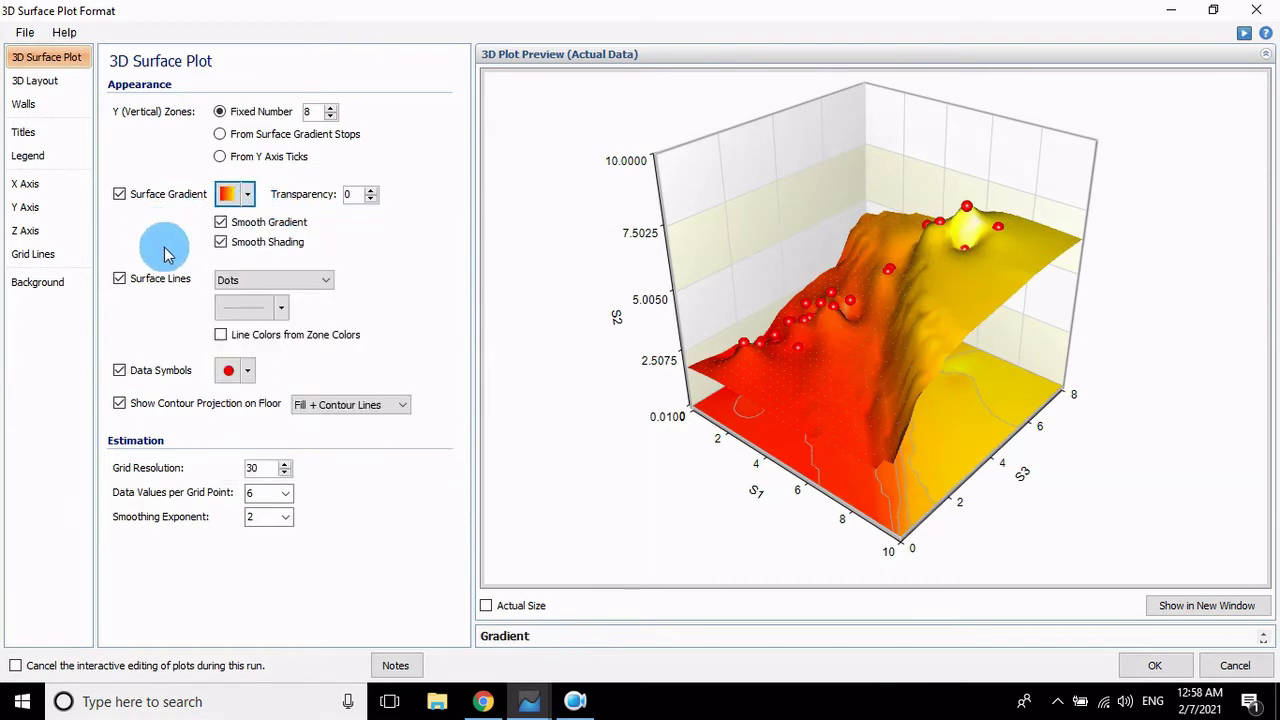
# - Change the data markers to green spheres and bring up the 3D Layout settings
pyautogui.click(240, 371)
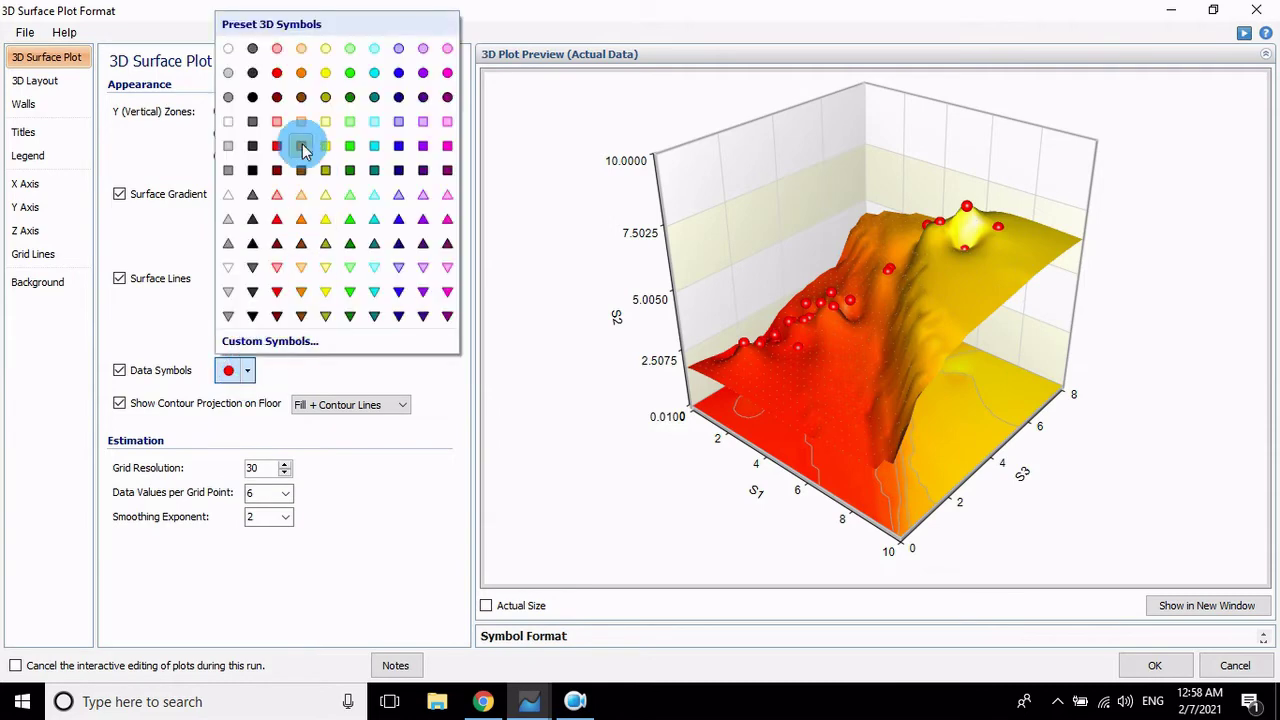
pyautogui.click(349, 73)
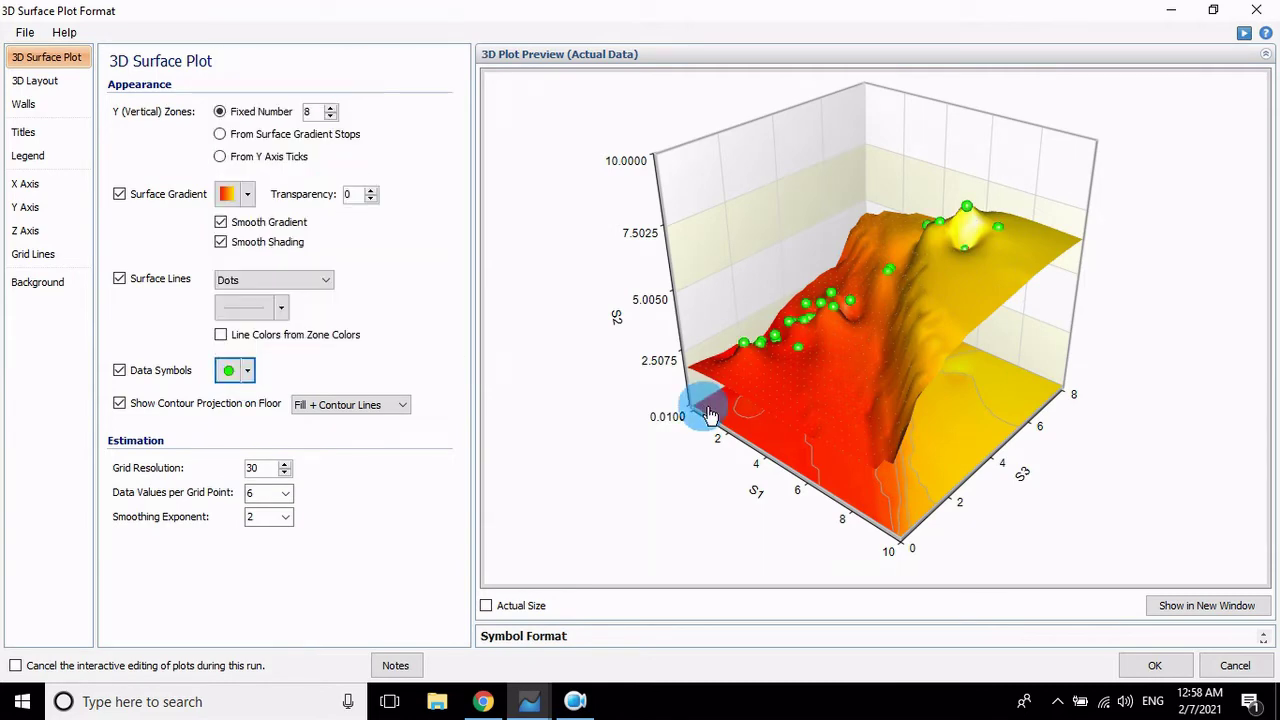
pyautogui.click(40, 82)
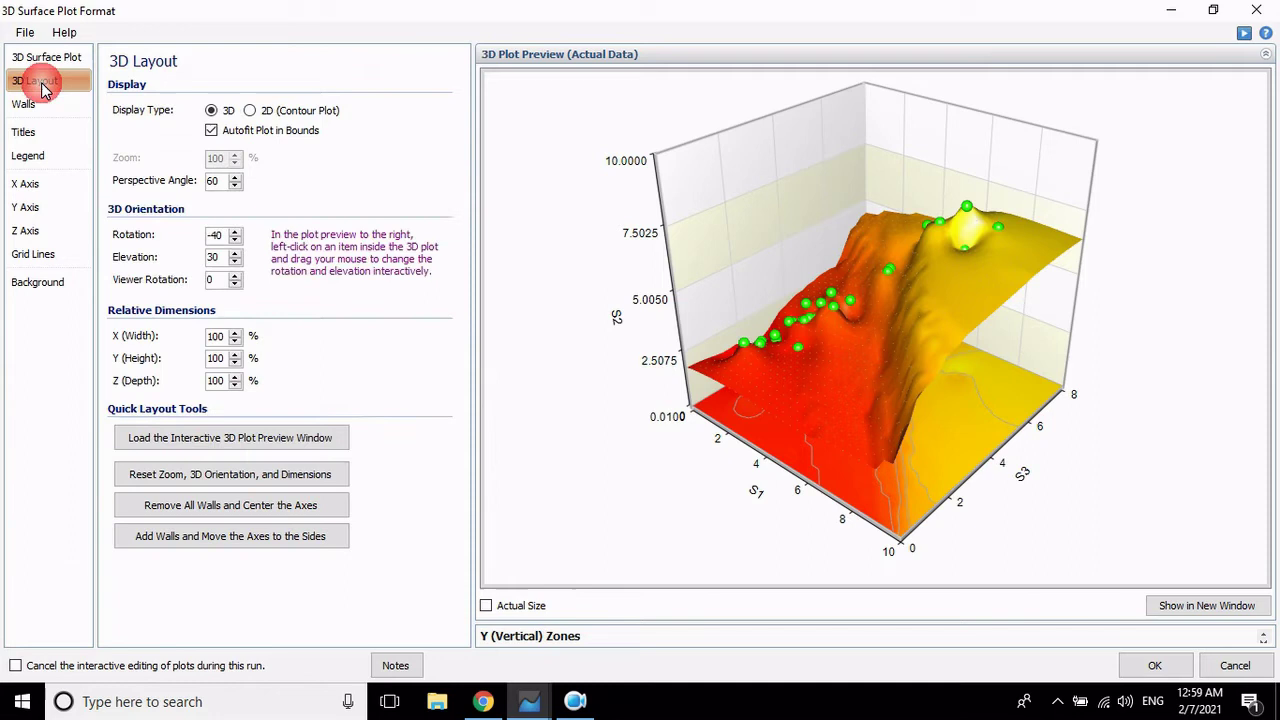
# - Keep Display Type at 3D after previewing 2D, and lower Perspective Angle from 60 to 25
pyautogui.click(250, 111)
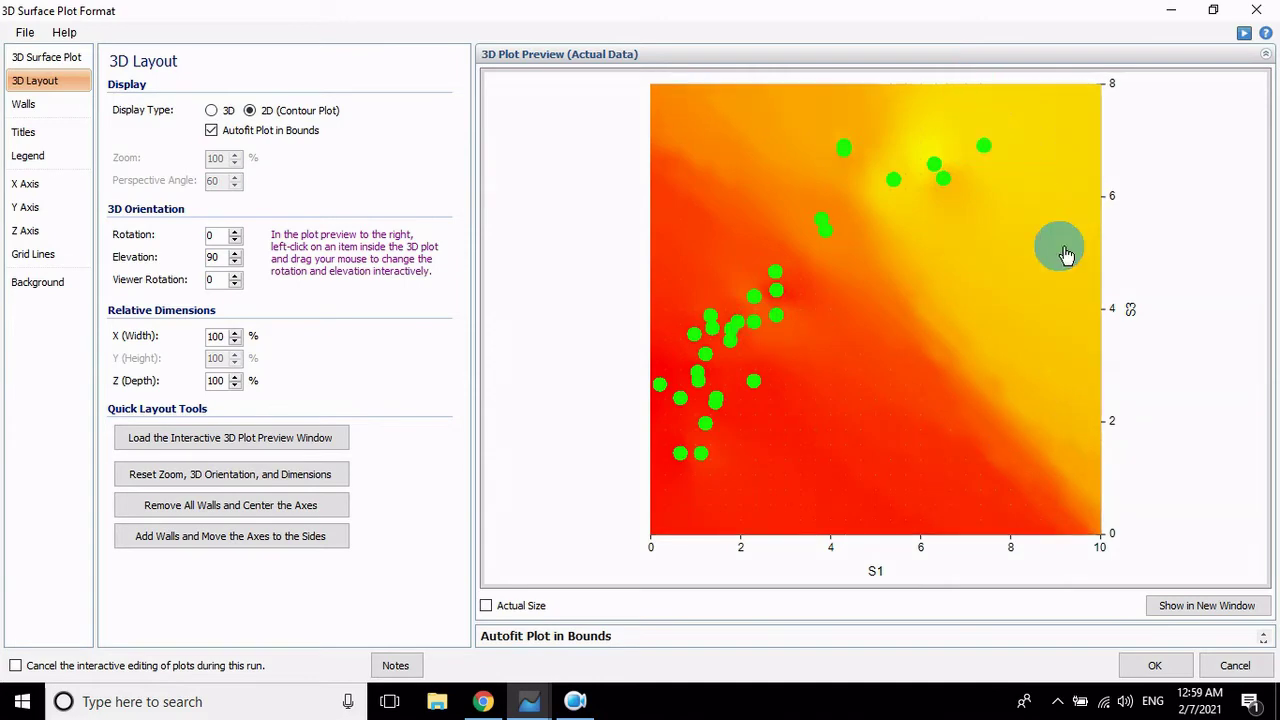
pyautogui.click(211, 111)
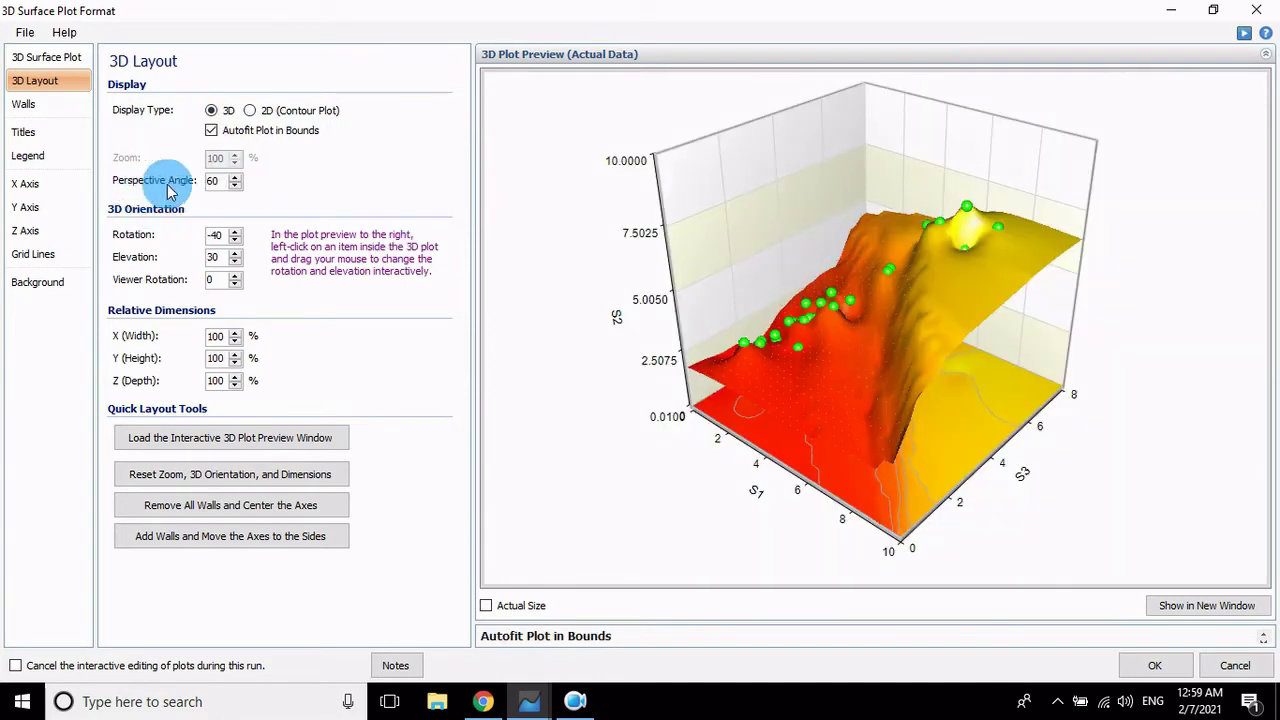
pyautogui.click(228, 186)
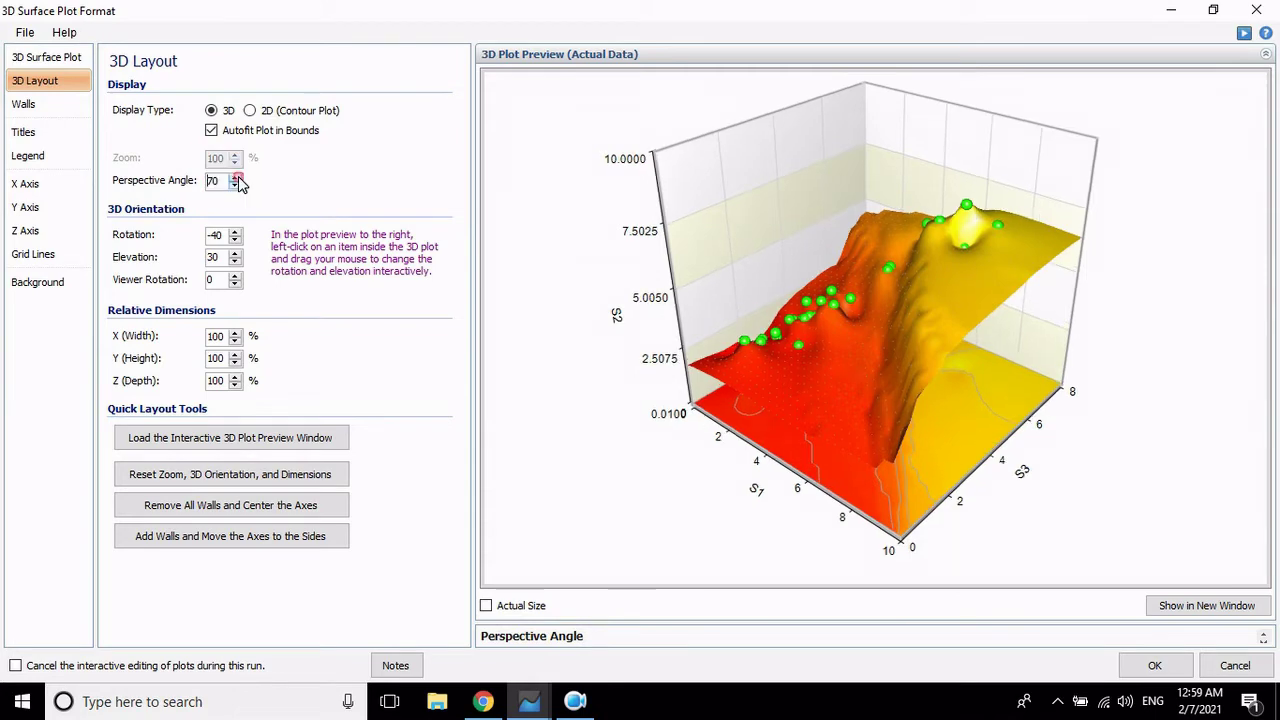
pyautogui.click(238, 186)
pyautogui.click(238, 186)
pyautogui.click(238, 186)
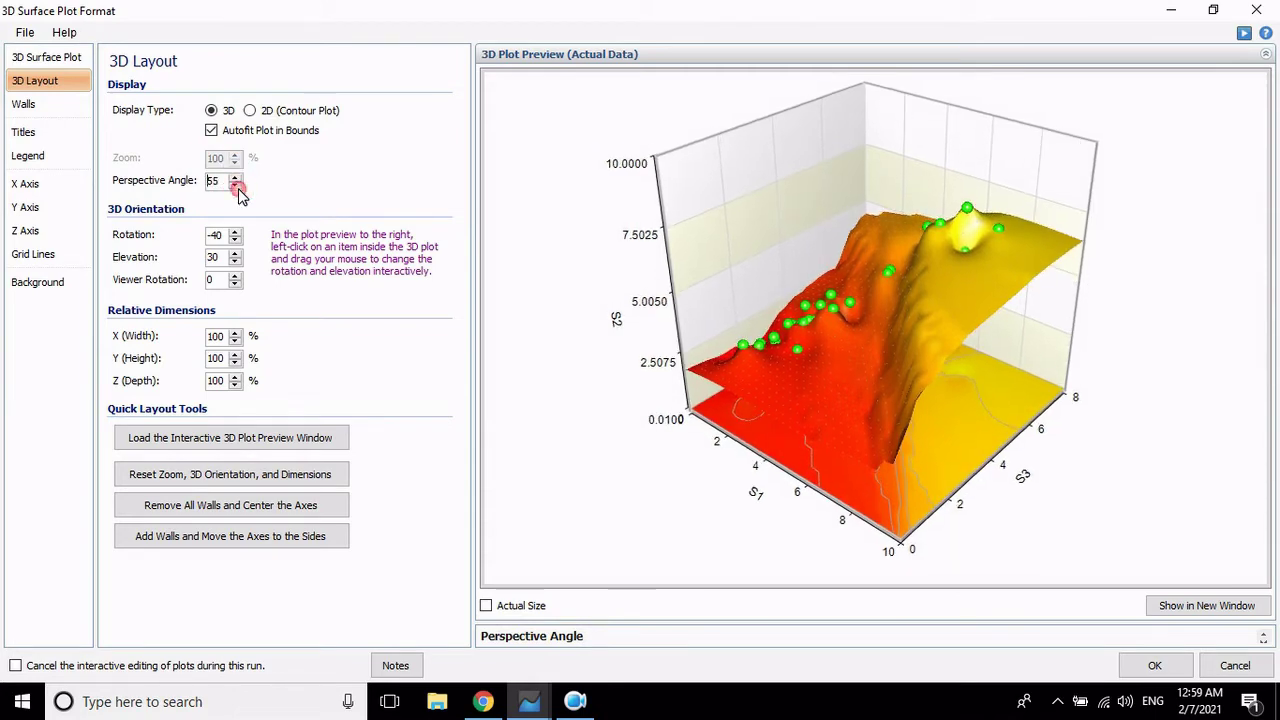
pyautogui.click(238, 186)
pyautogui.click(238, 186)
pyautogui.click(238, 186)
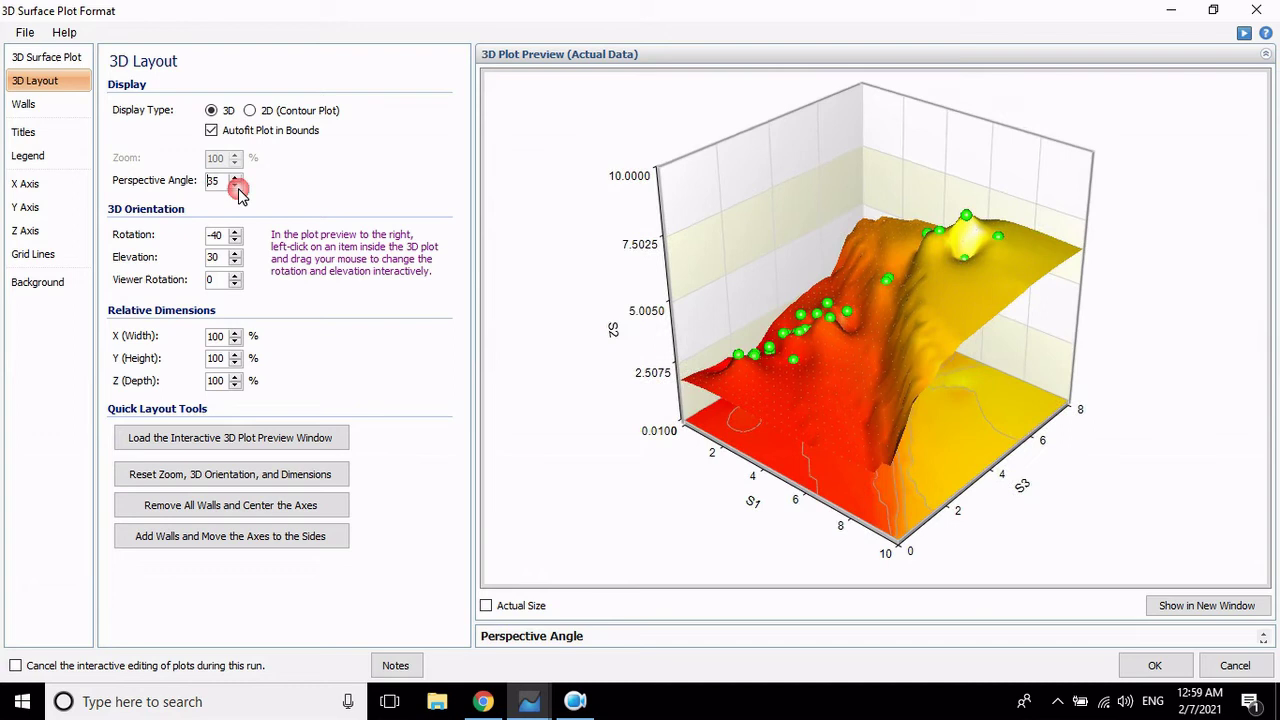
pyautogui.click(238, 186)
pyautogui.click(238, 186)
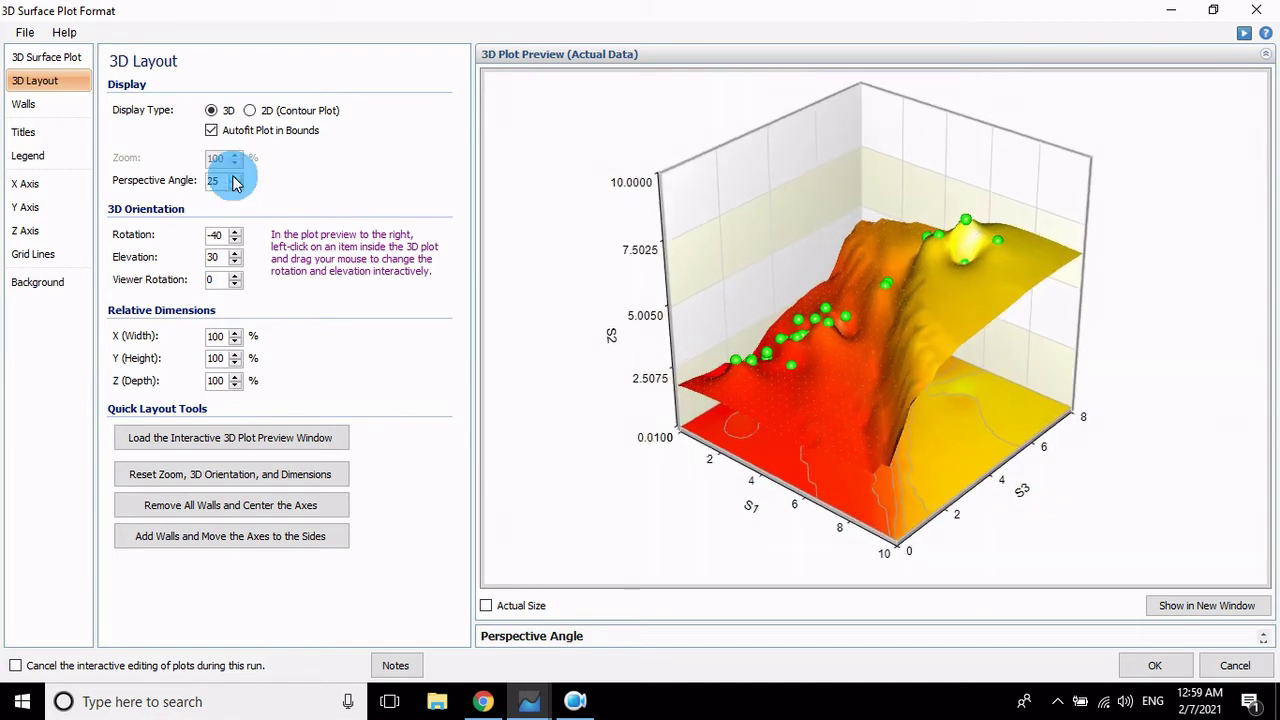
# - Set the plot rotation to -25 and the elevation to 15
pyautogui.click(236, 239)
pyautogui.click(236, 239)
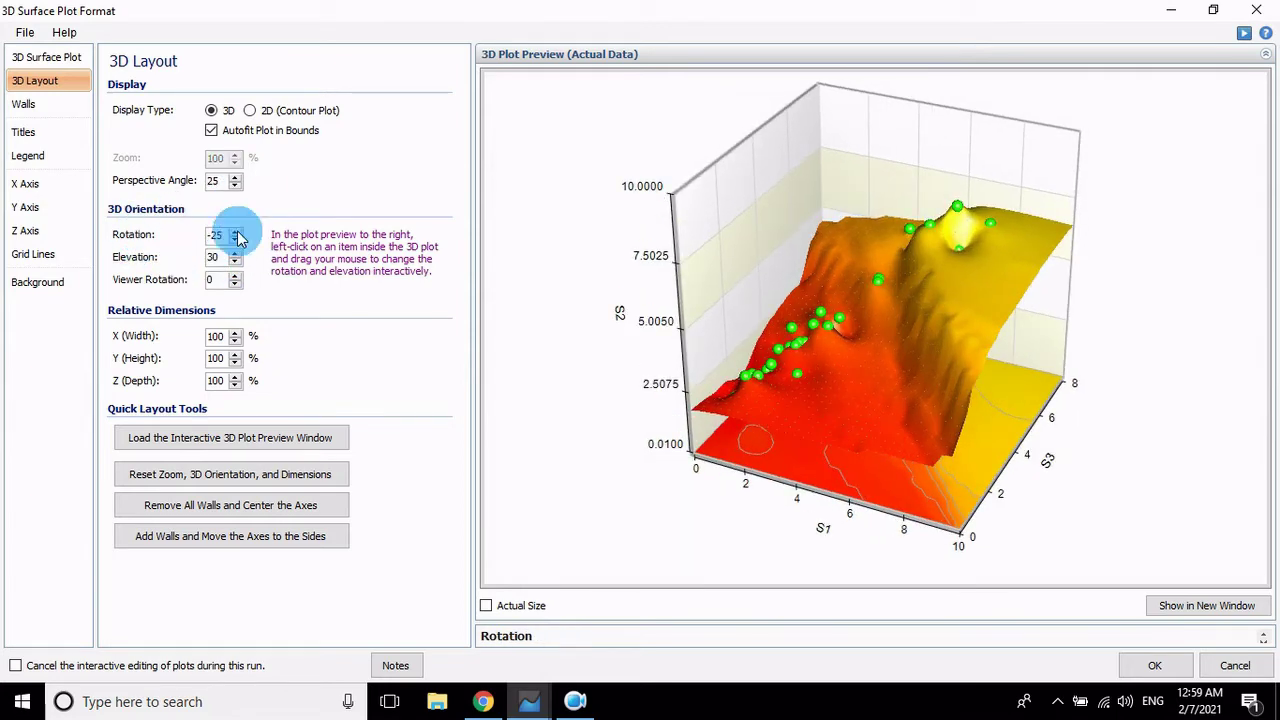
pyautogui.click(236, 261)
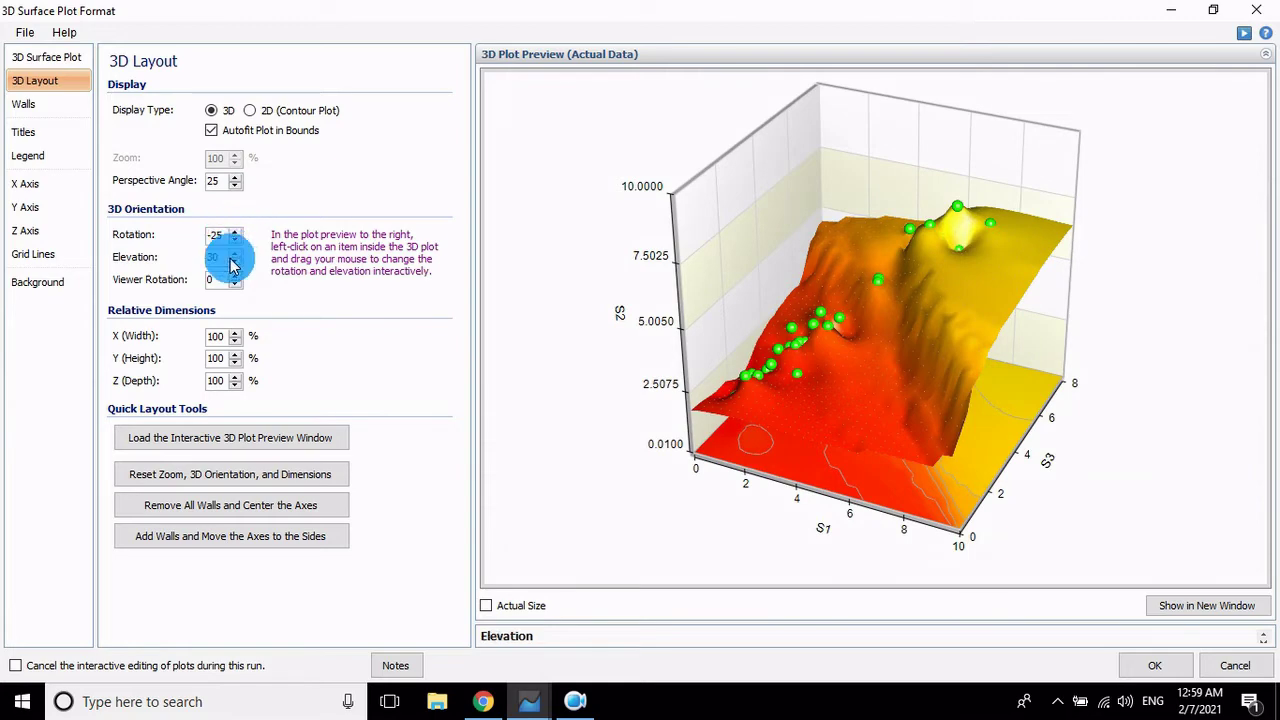
pyautogui.click(235, 263)
pyautogui.click(235, 263)
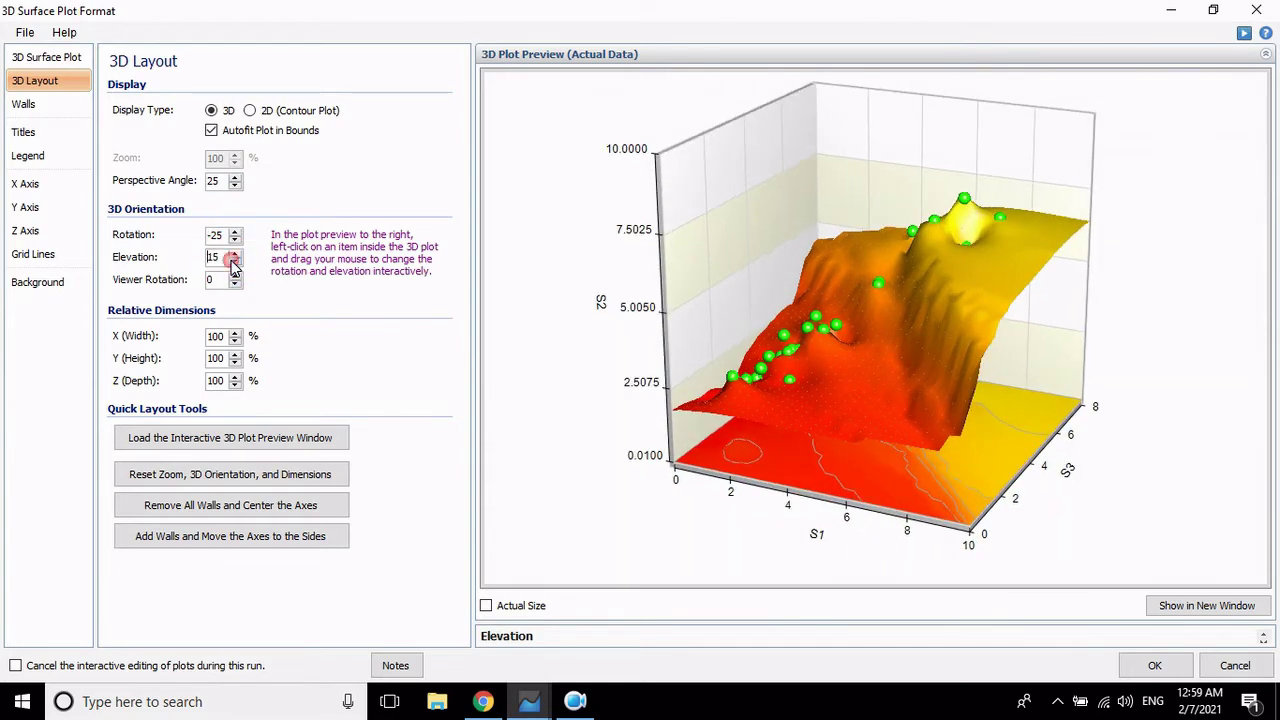
pyautogui.click(235, 263)
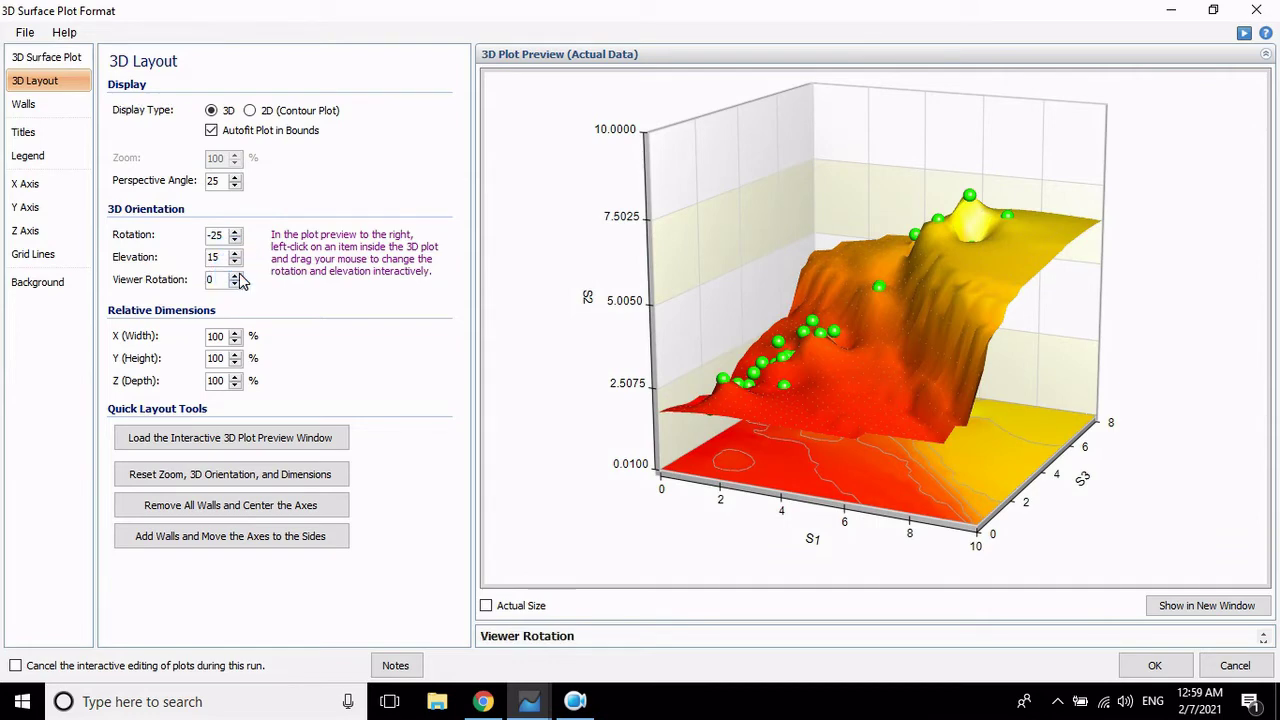
# - Try several viewer rotation angles, then return viewer rotation to 0
pyautogui.click(236, 276)
pyautogui.click(240, 281)
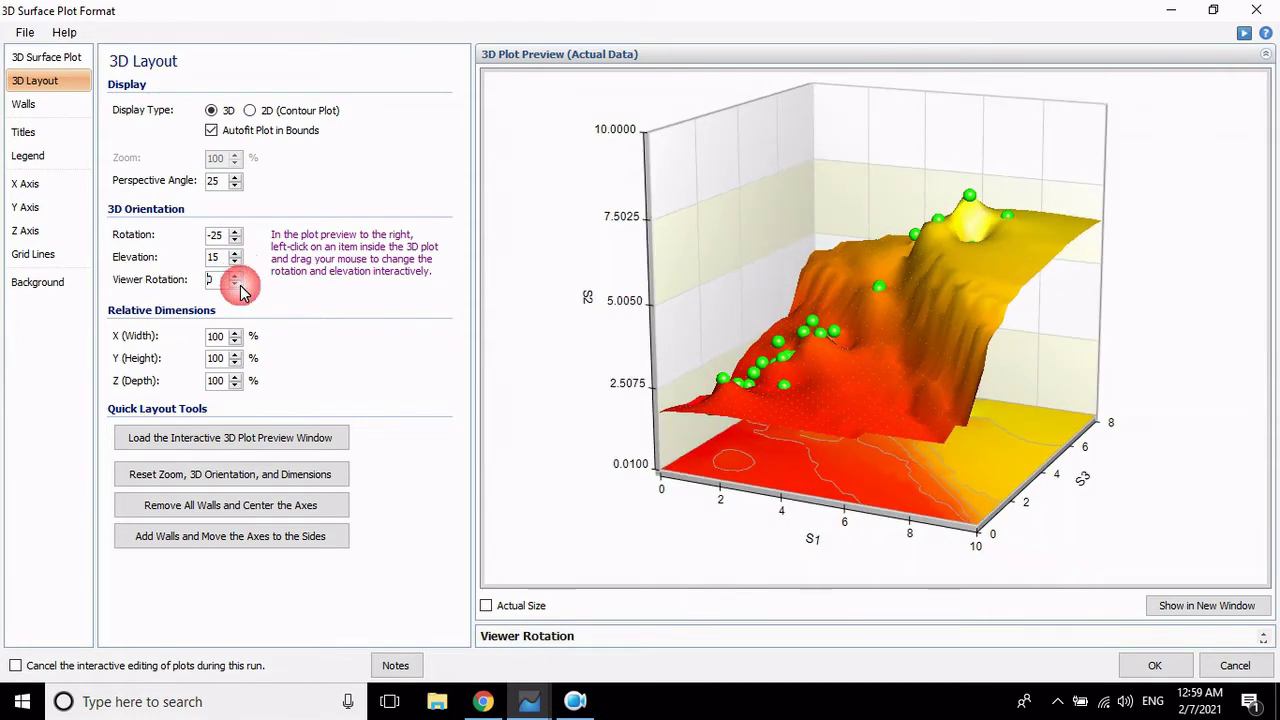
pyautogui.click(236, 276)
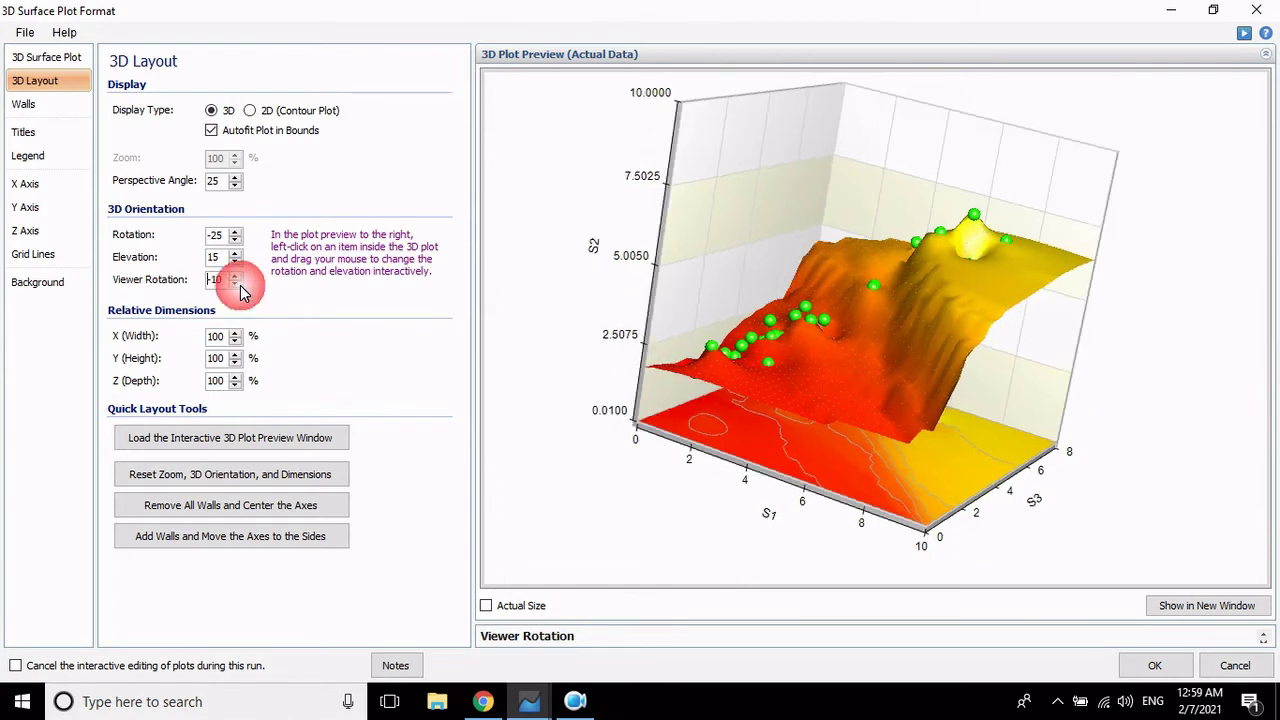
pyautogui.click(237, 277)
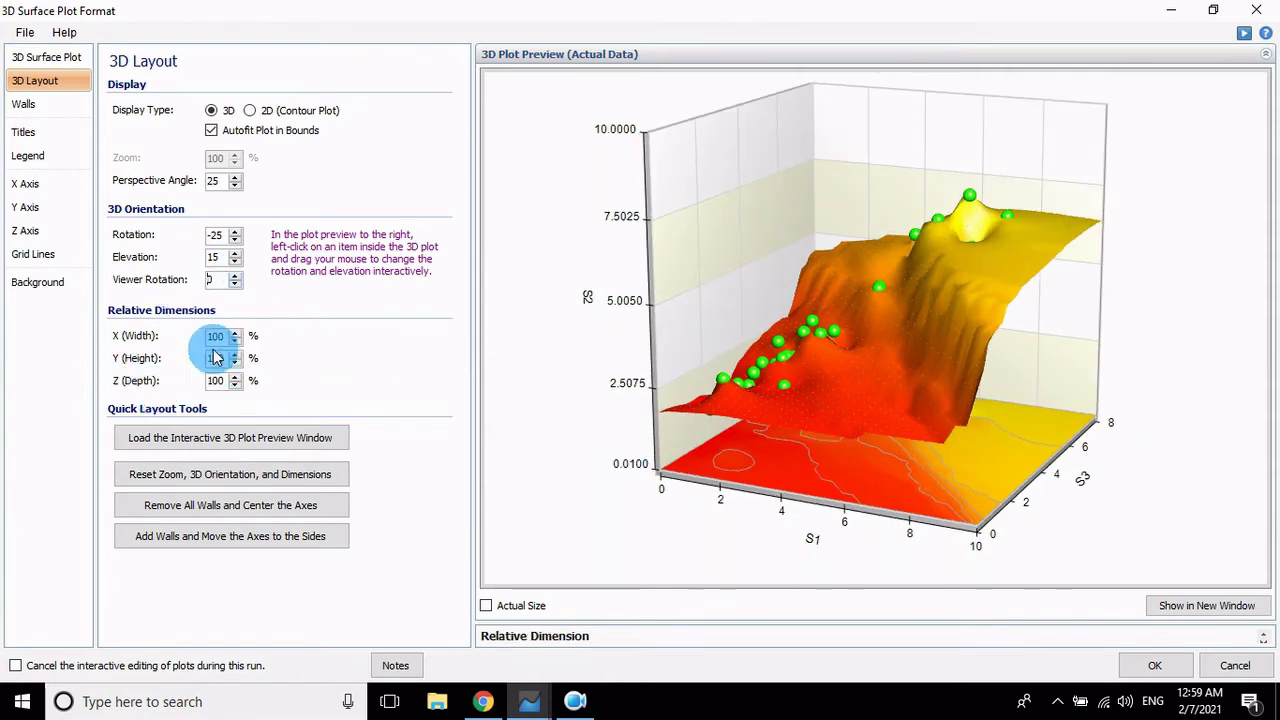
# - Preview toggling back, front, left and right walls, keeping back and left, then open Titles
pyautogui.click(22, 106)
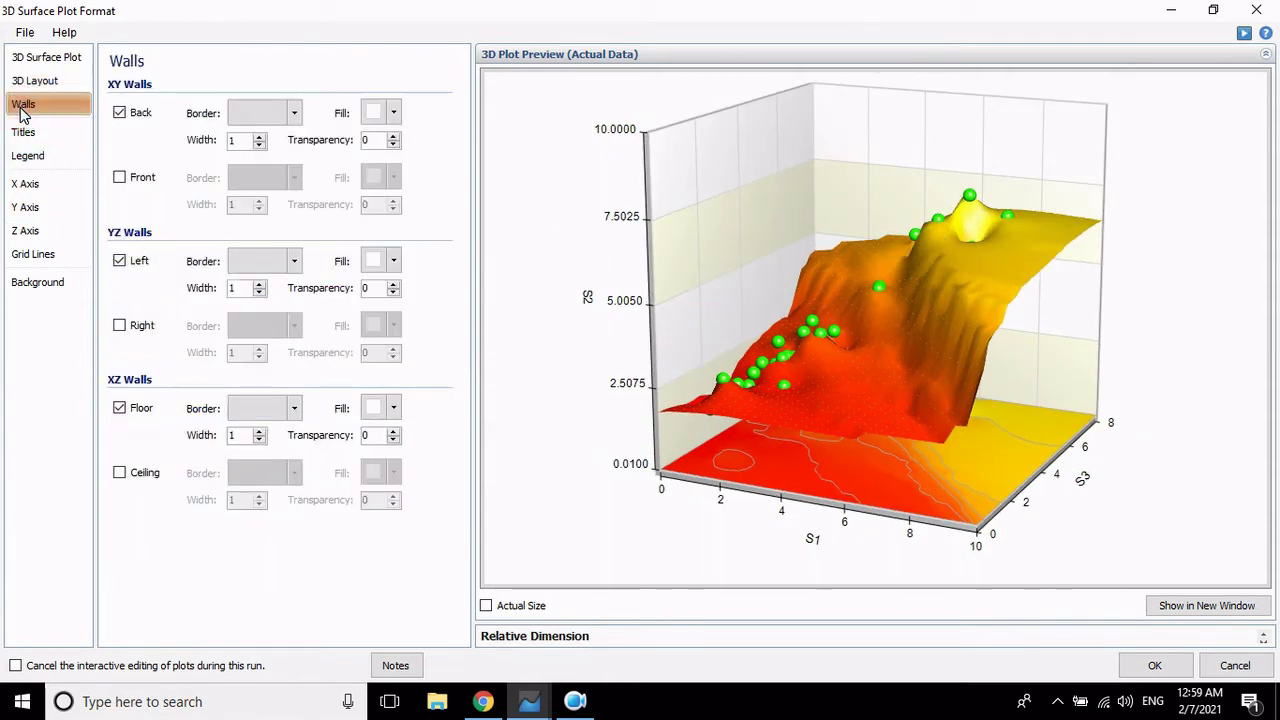
pyautogui.click(124, 117)
pyautogui.click(124, 117)
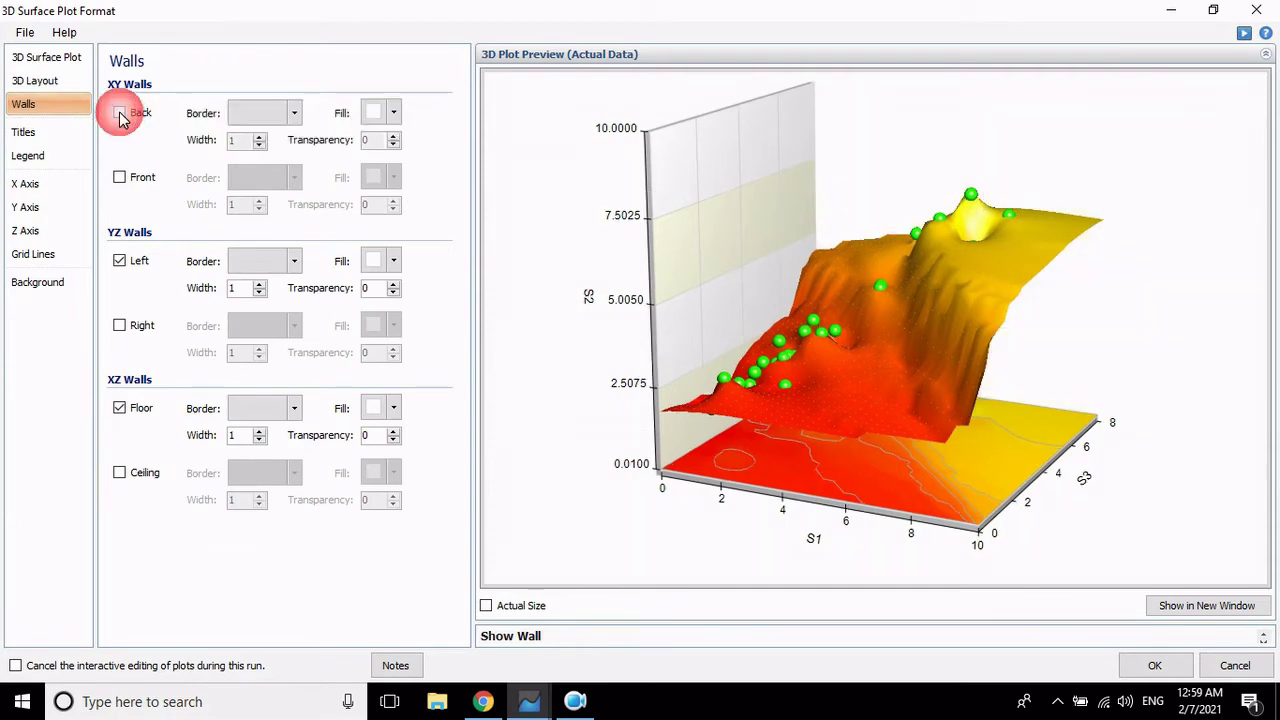
pyautogui.click(122, 178)
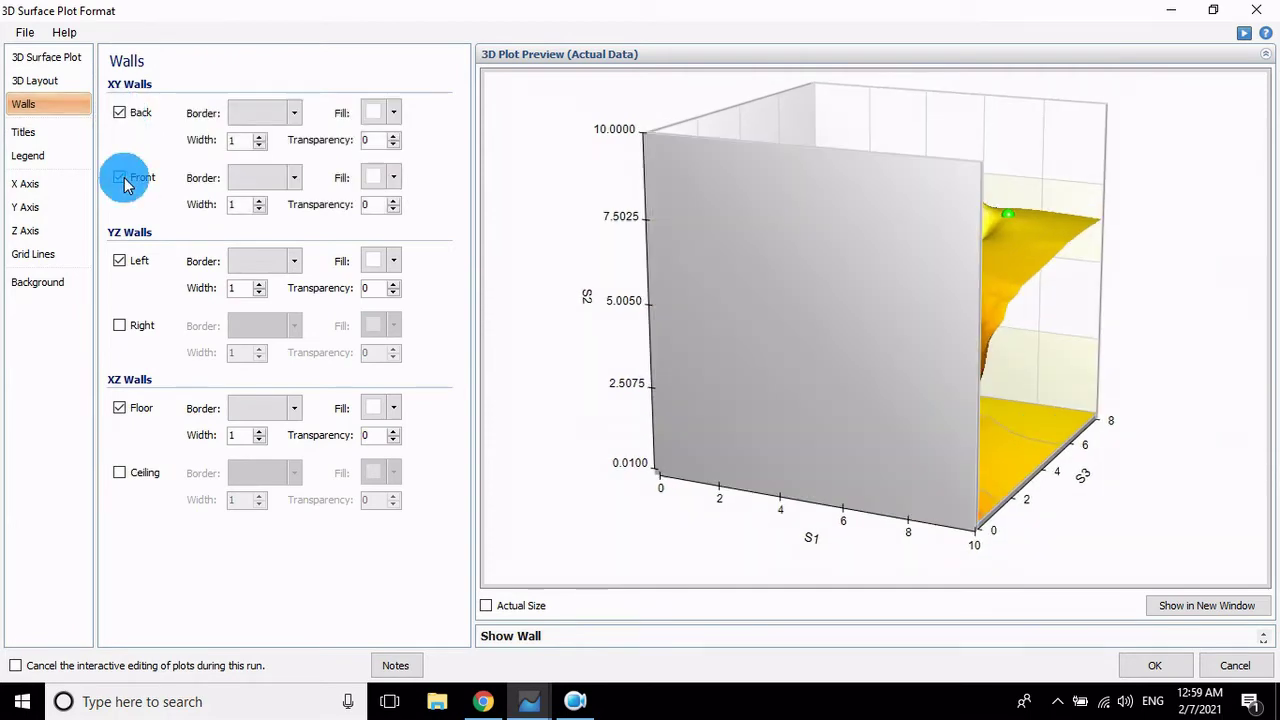
pyautogui.click(122, 178)
pyautogui.click(120, 262)
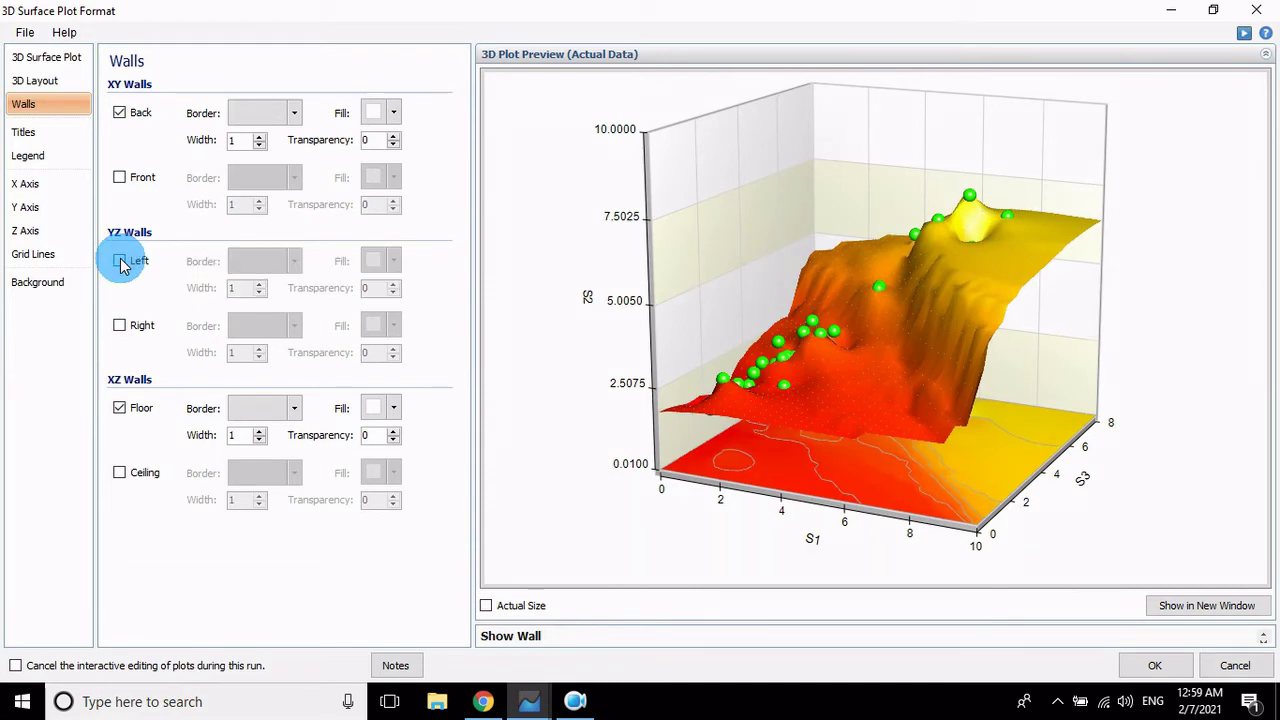
pyautogui.click(120, 262)
pyautogui.click(120, 327)
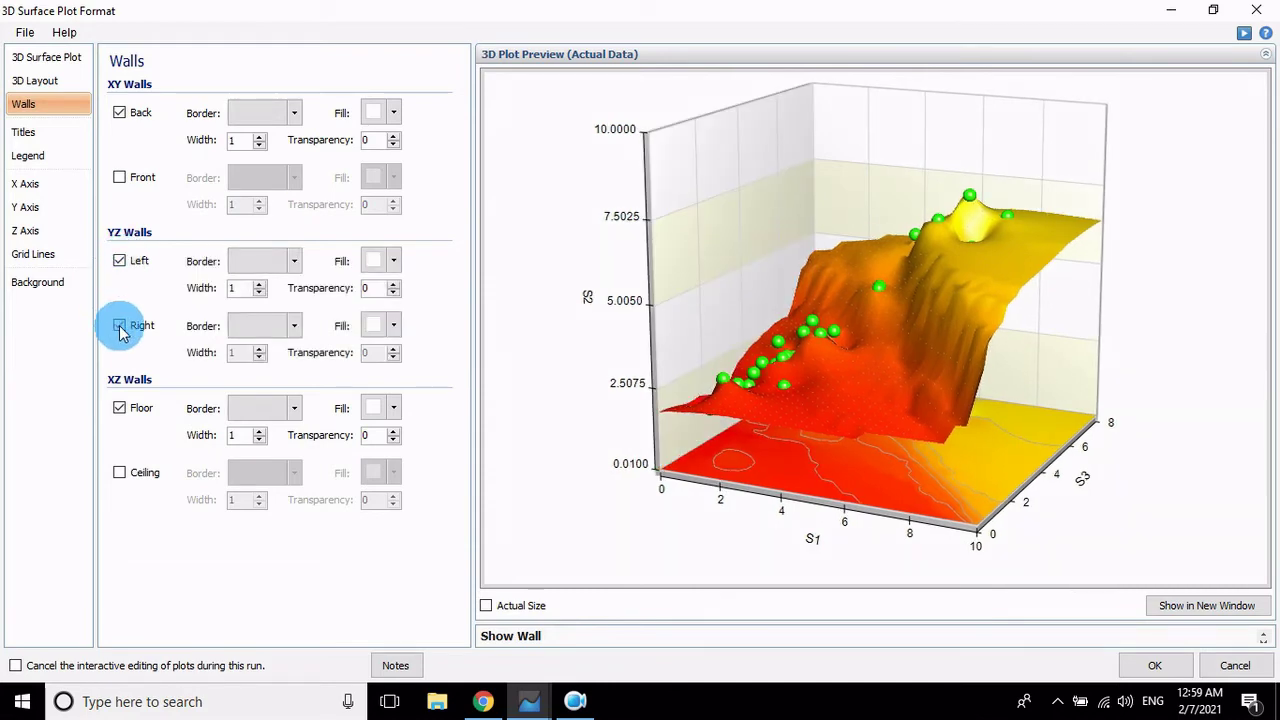
pyautogui.click(120, 327)
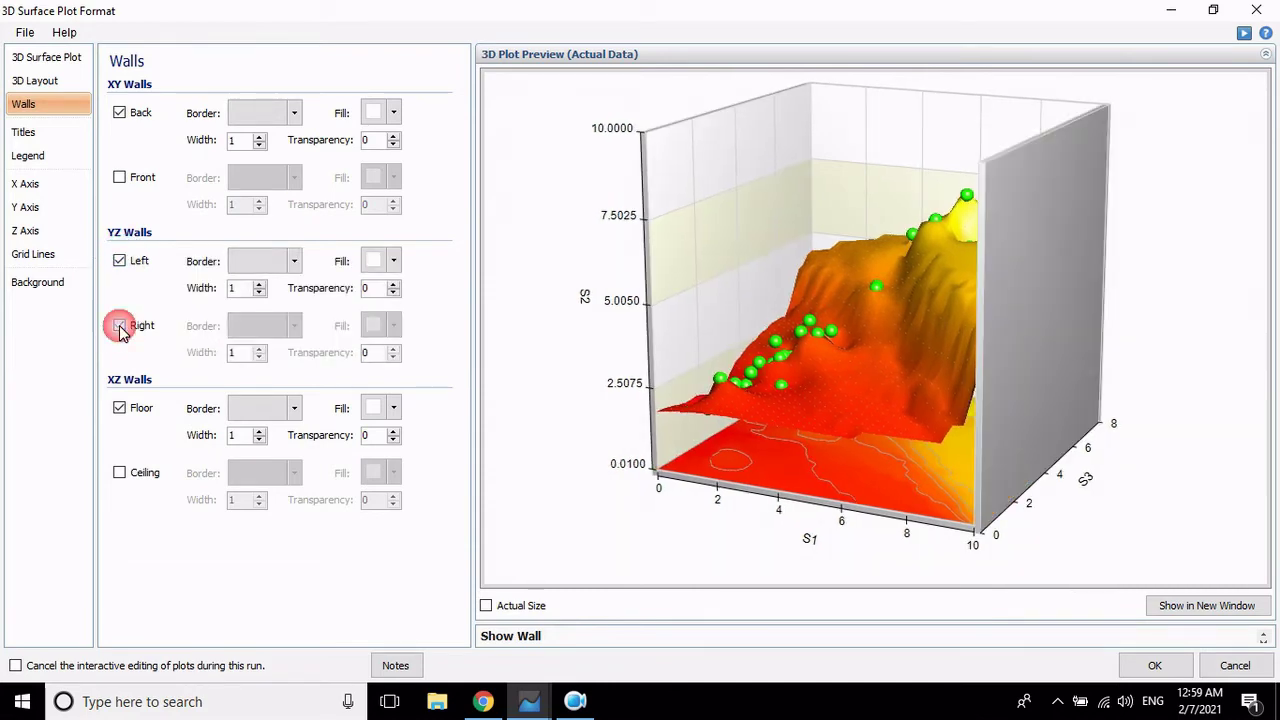
pyautogui.click(24, 132)
# - Make the '3D surface plot' top title black in Times New Roman
pyautogui.click(120, 116)
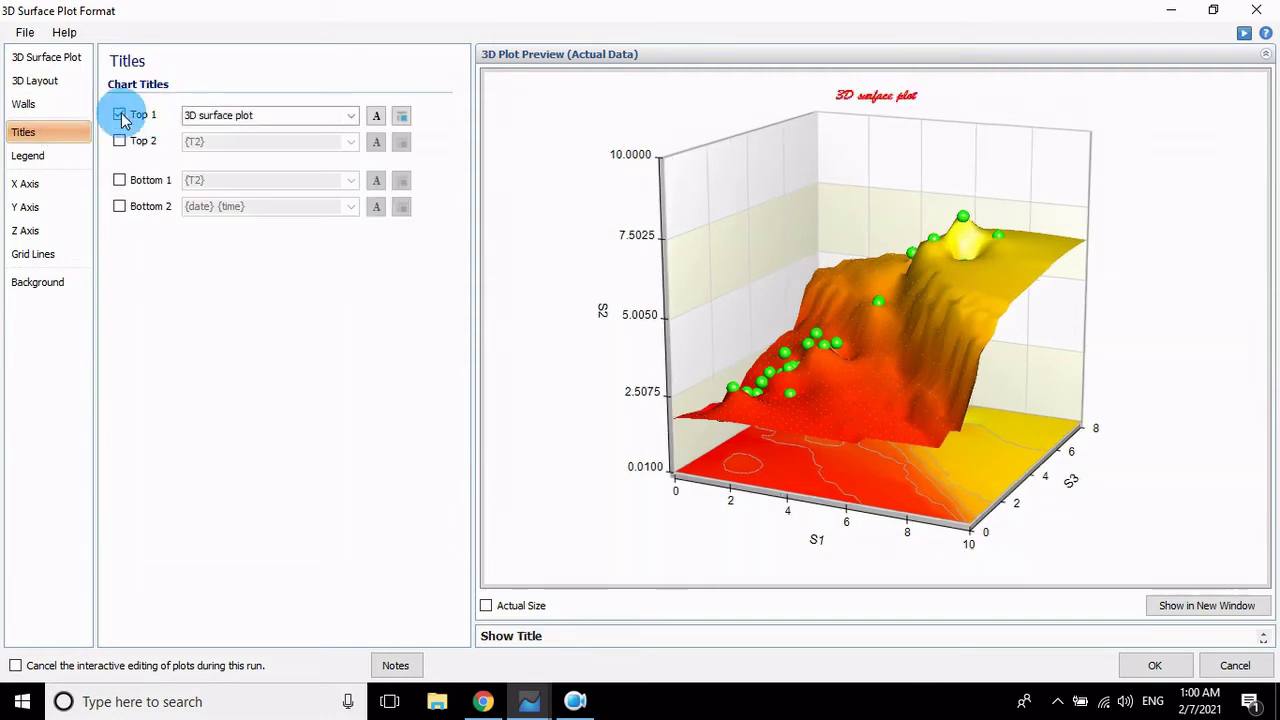
pyautogui.moveTo(251, 114); pyautogui.dragTo(218, 123)
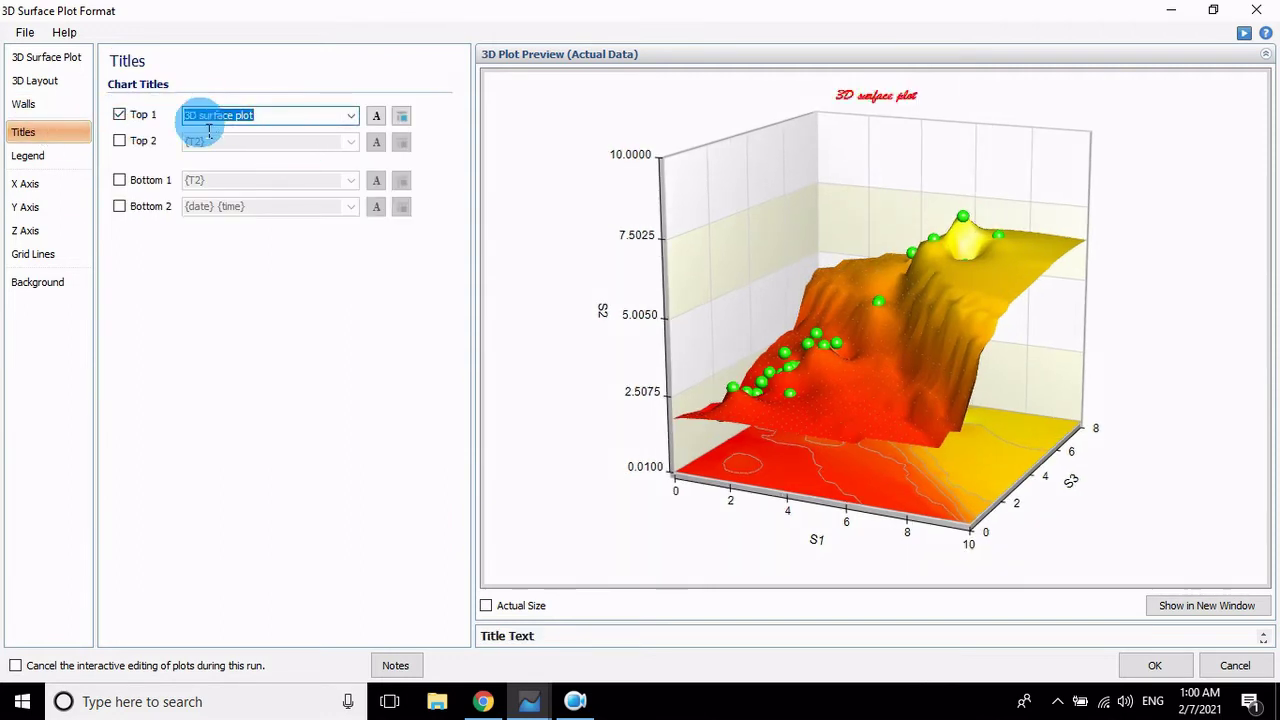
pyautogui.click(377, 118)
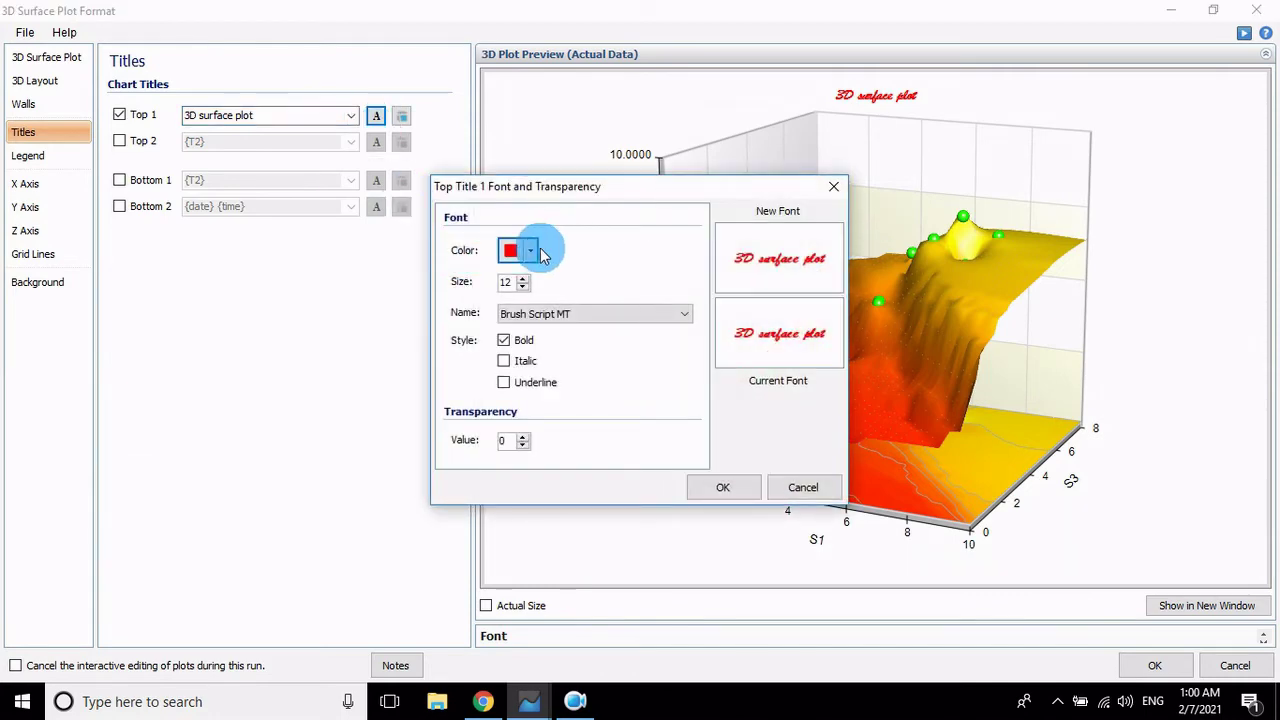
pyautogui.click(530, 251)
pyautogui.click(541, 354)
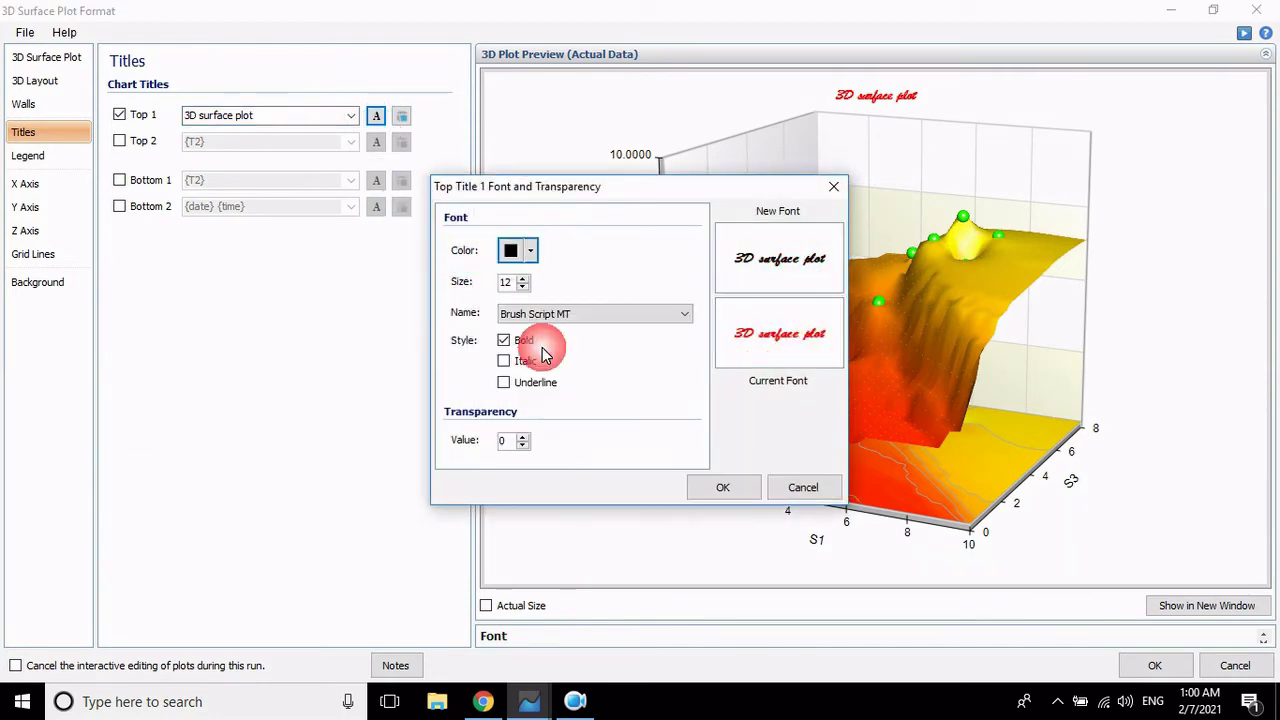
pyautogui.click(563, 314)
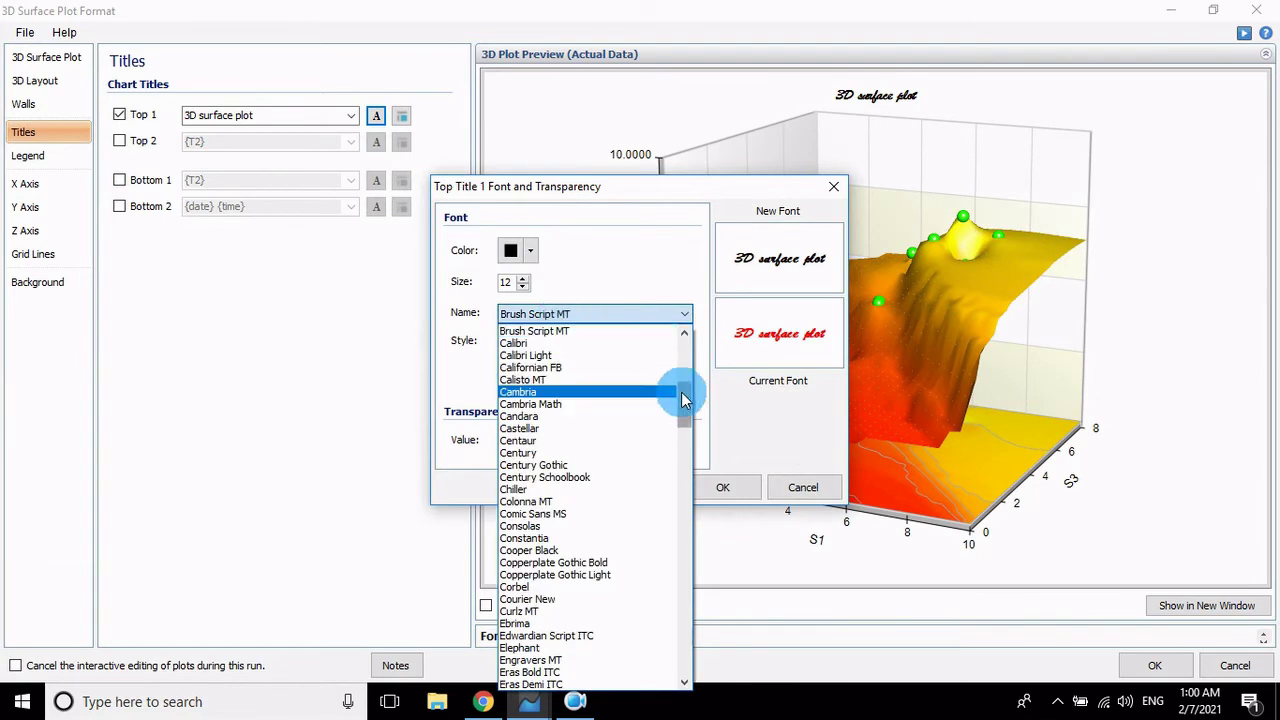
pyautogui.moveTo(686, 400)
pyautogui.mouseDown()
pyautogui.moveTo(686, 585)
pyautogui.moveTo(712, 655)
pyautogui.mouseUp()
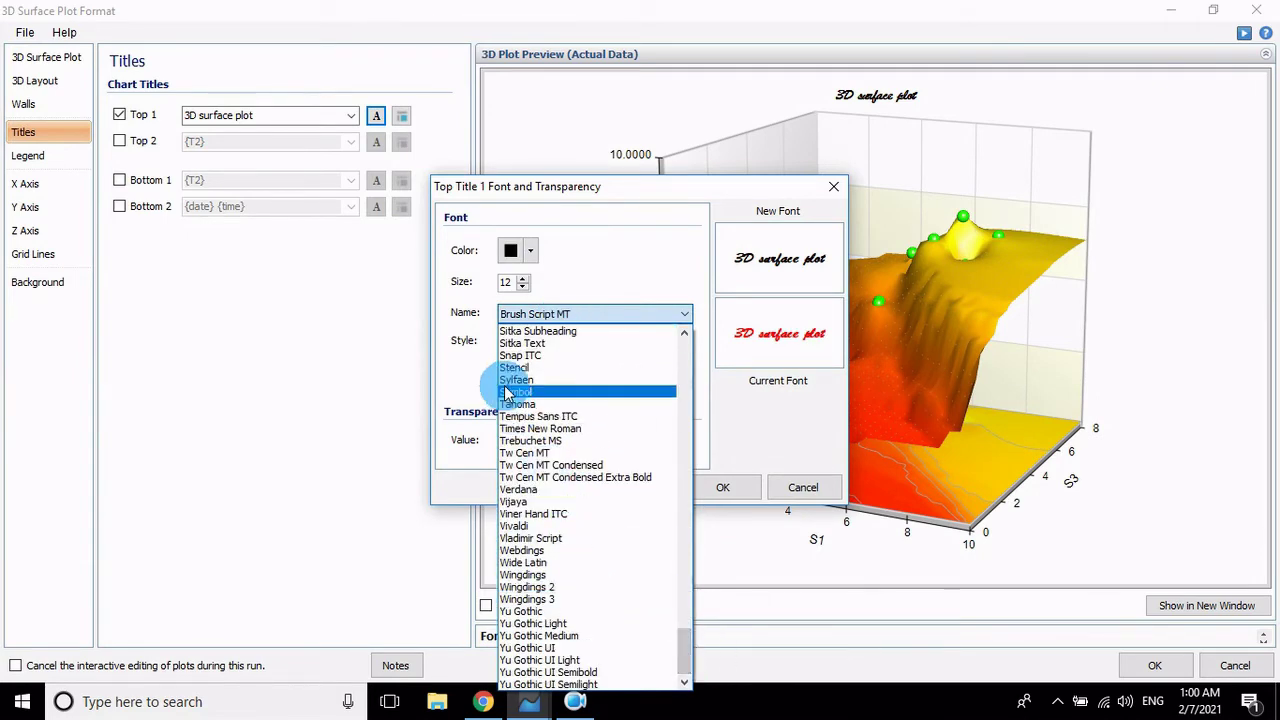
pyautogui.scroll(1, 510, 420)
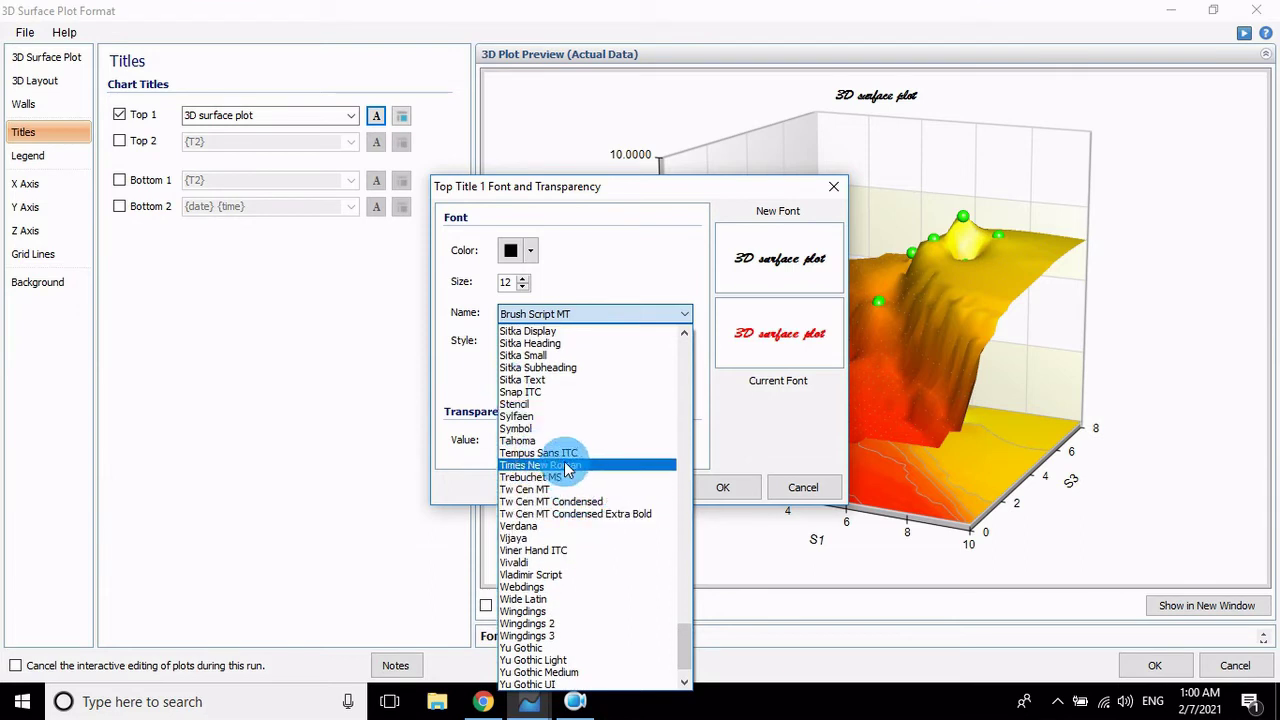
pyautogui.click(548, 465)
# - Make the top title bold at font size 15 and apply the font changes
pyautogui.click(505, 341)
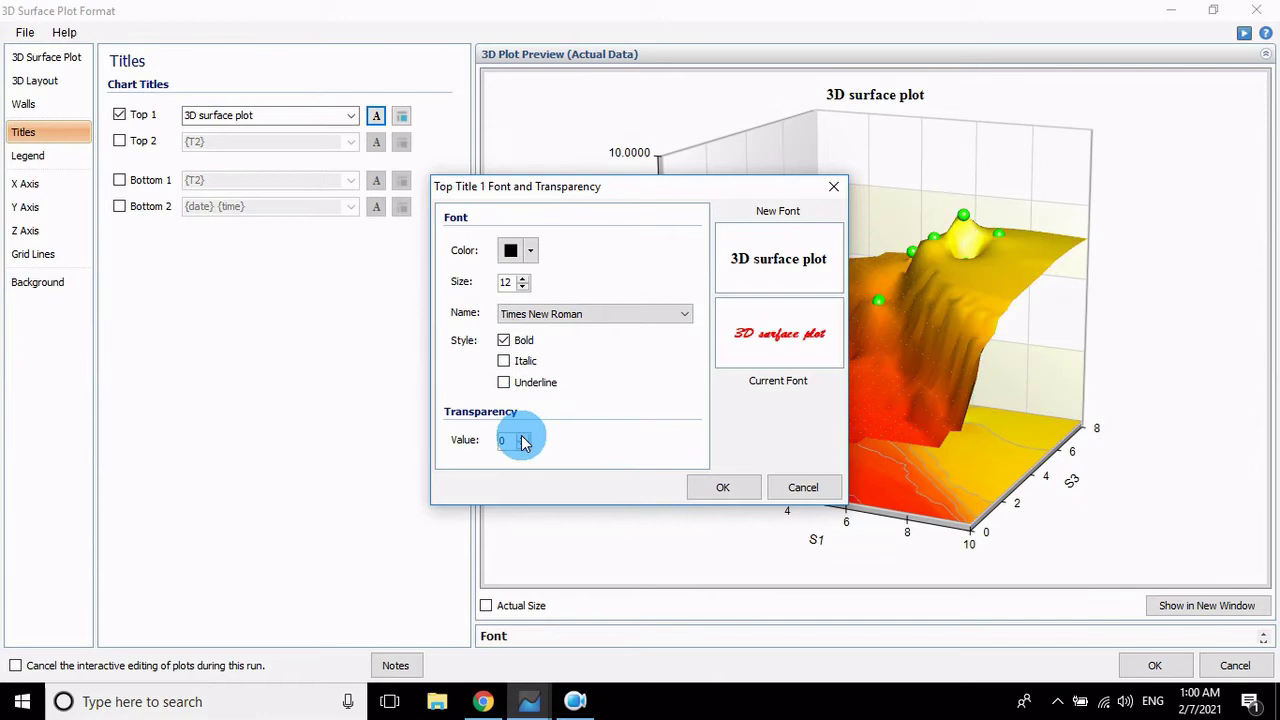
pyautogui.click(523, 278)
pyautogui.click(523, 278)
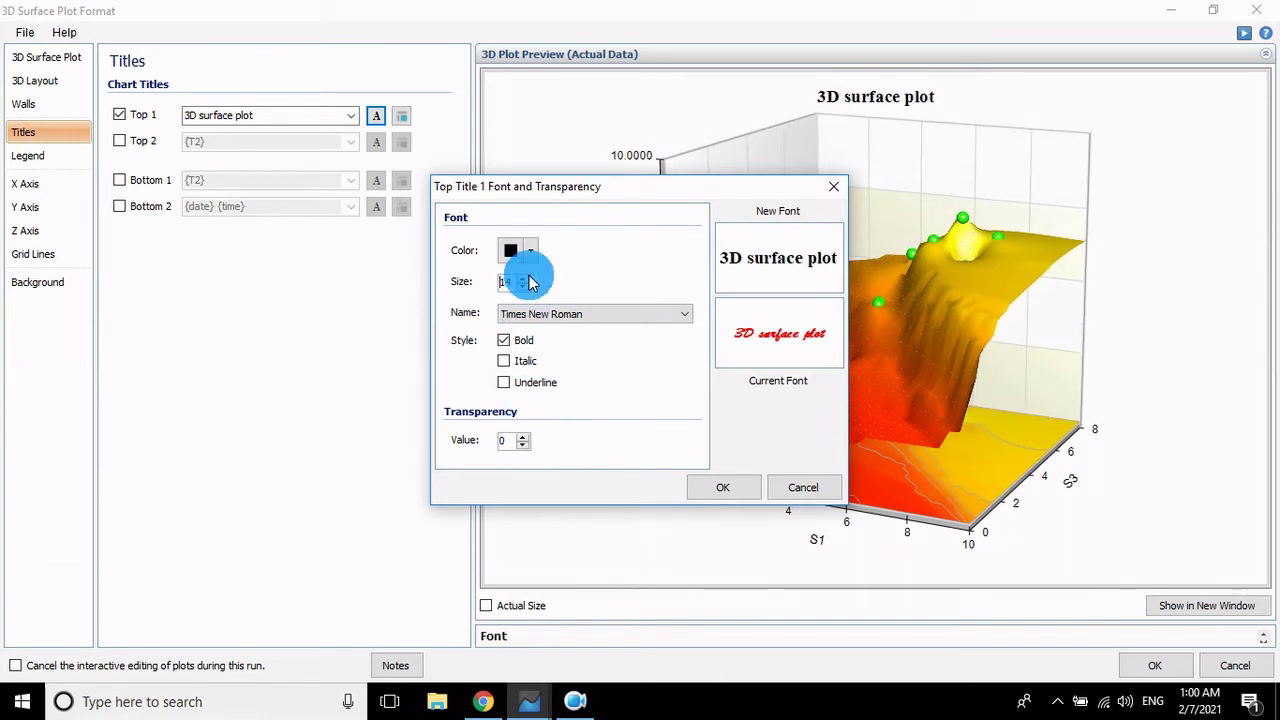
pyautogui.click(524, 278)
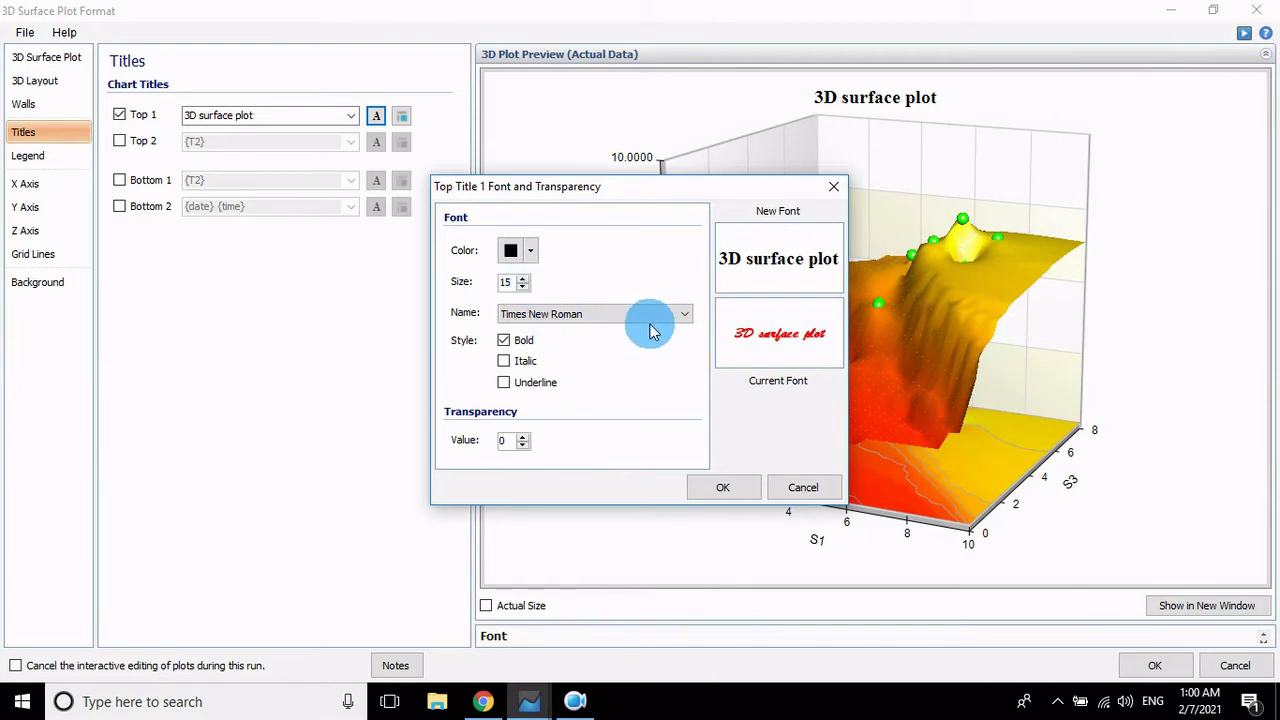
pyautogui.click(737, 490)
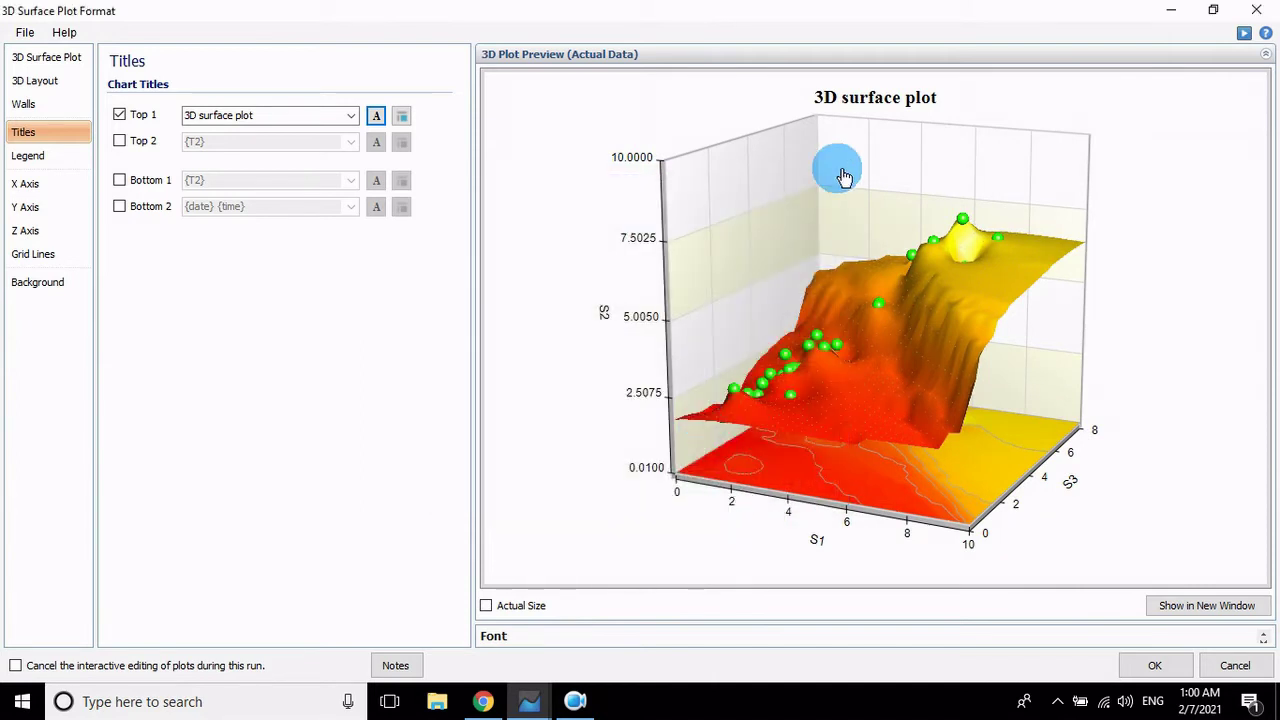
# - Leave the subtitle, bottom title and date/time title switched off, keeping only the top title
pyautogui.click(120, 142)
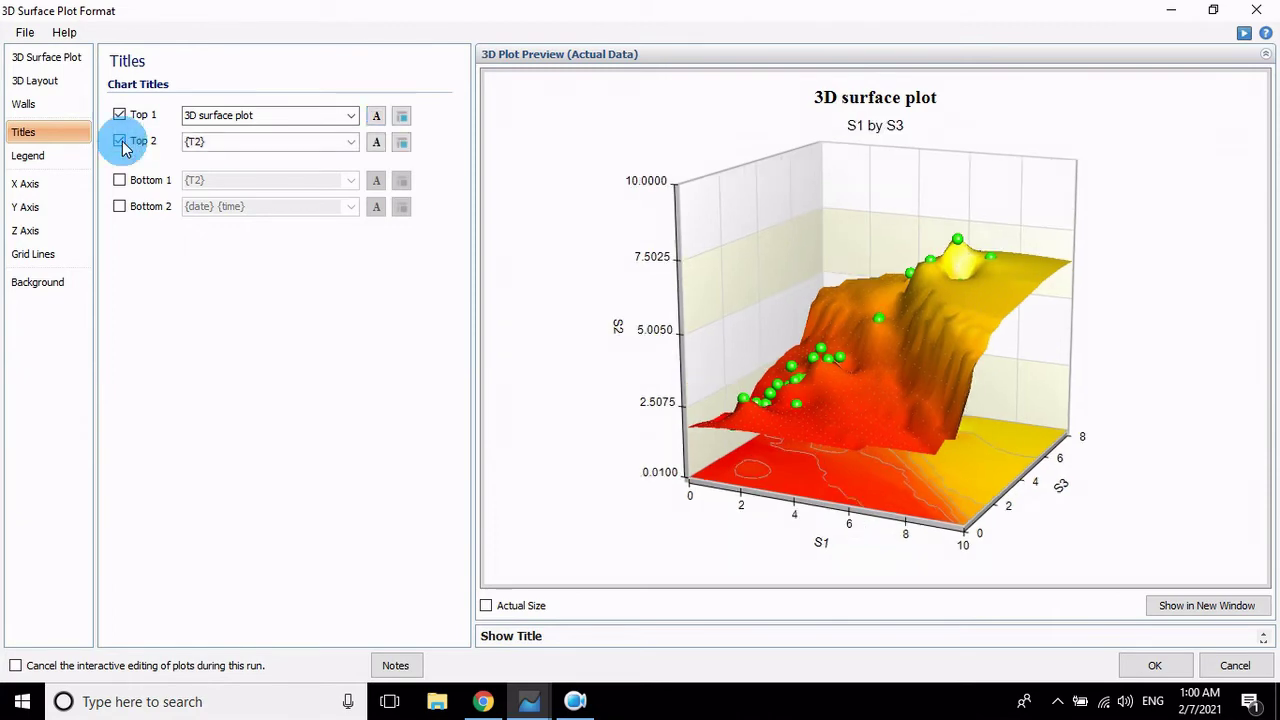
pyautogui.click(120, 142)
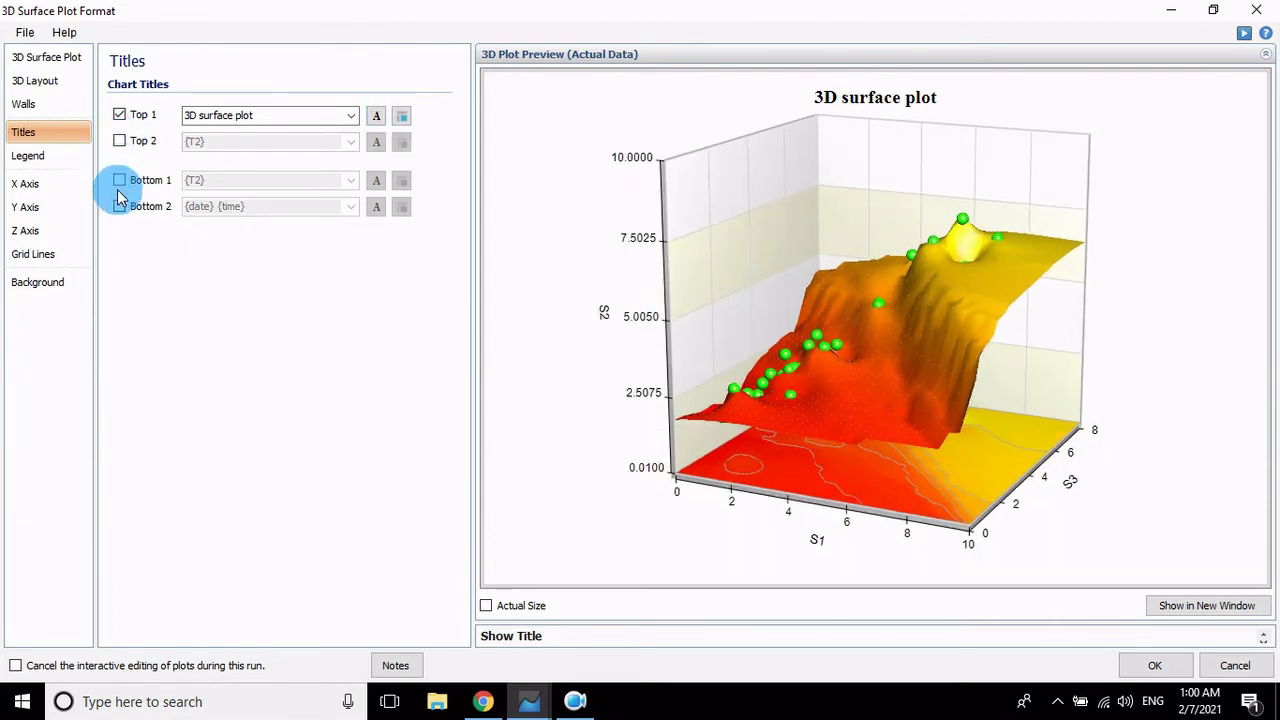
pyautogui.click(119, 184)
pyautogui.click(119, 182)
pyautogui.click(120, 208)
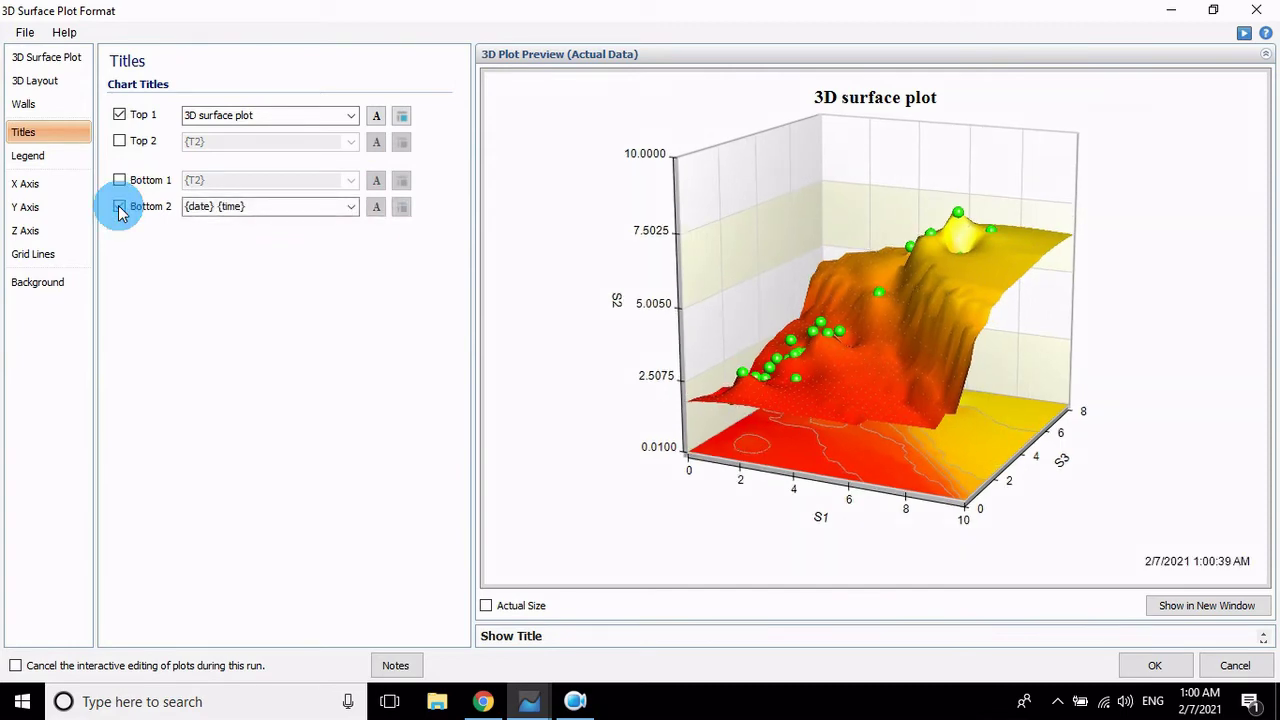
pyautogui.click(119, 208)
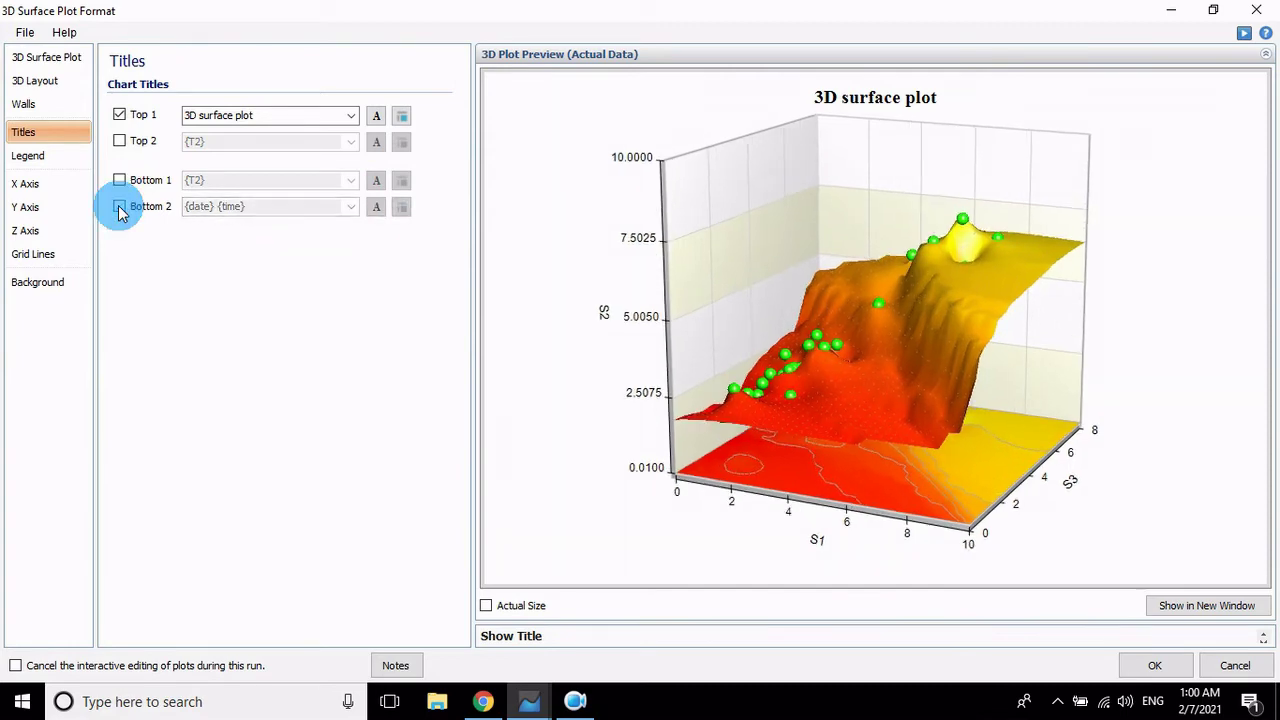
# - Turn on the S2 legend and try its position options, ending with it below the plot
pyautogui.click(32, 158)
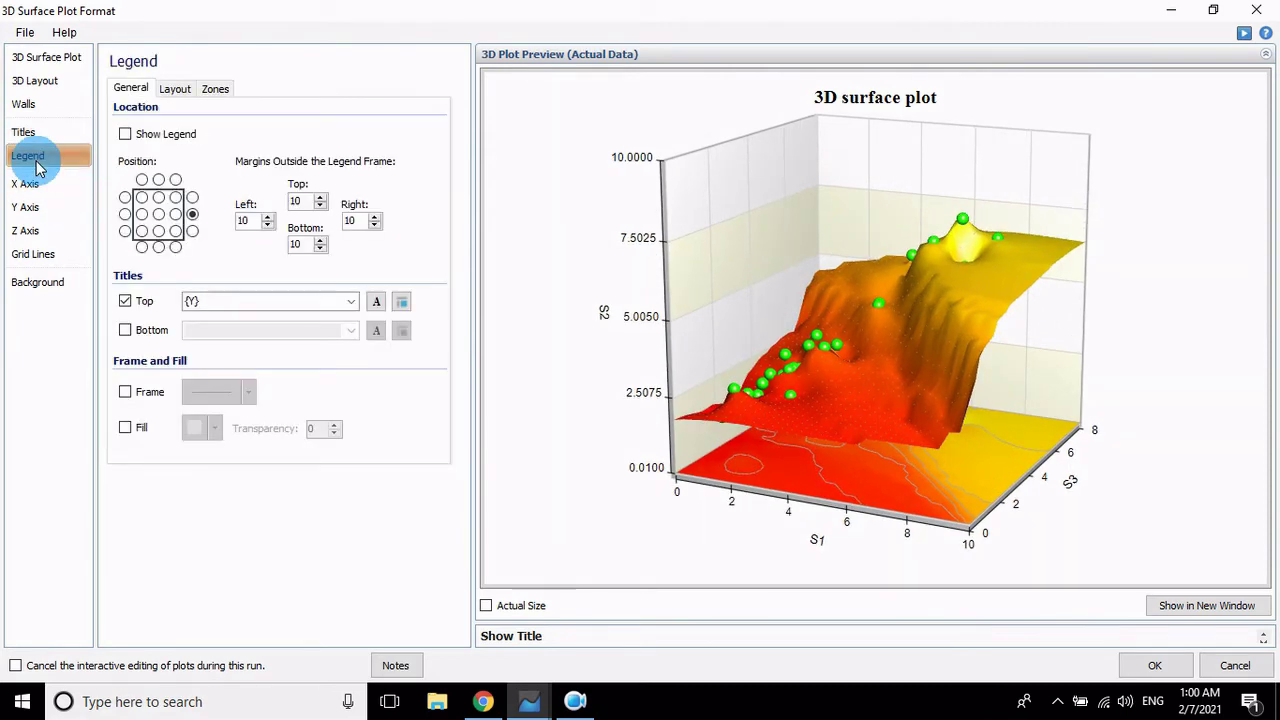
pyautogui.click(125, 214)
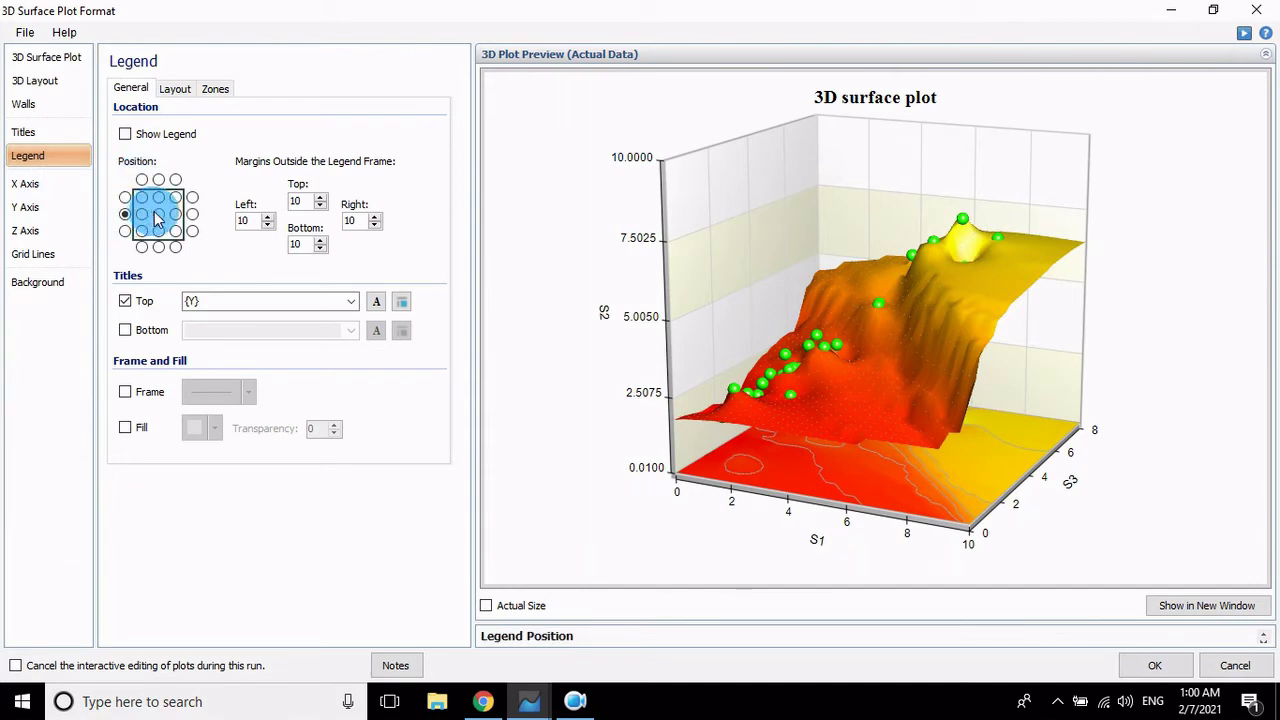
pyautogui.click(126, 134)
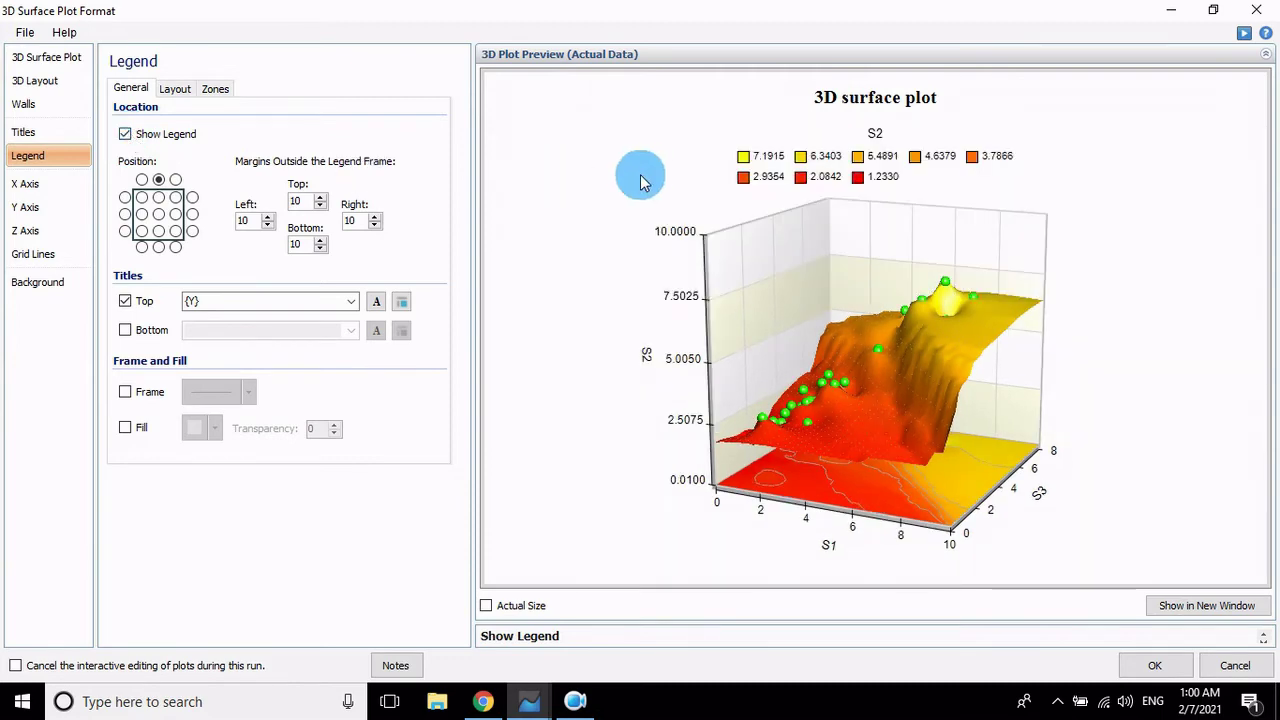
pyautogui.click(159, 214)
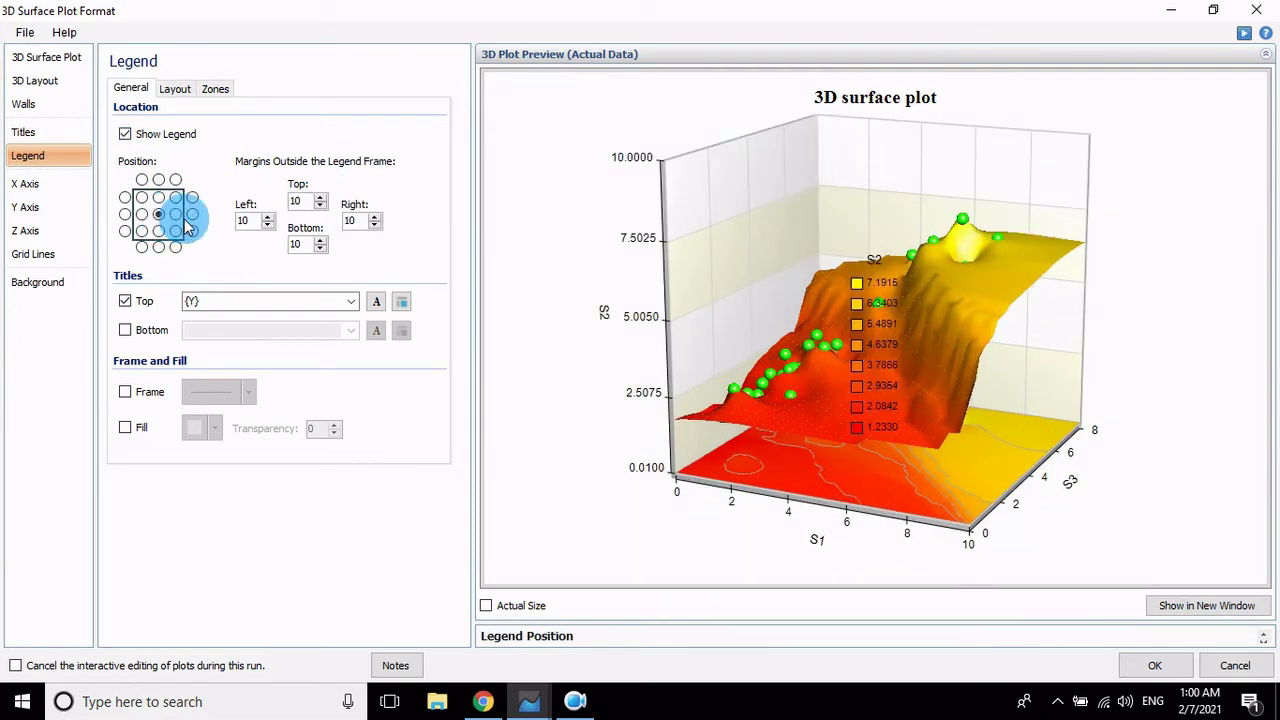
pyautogui.click(192, 214)
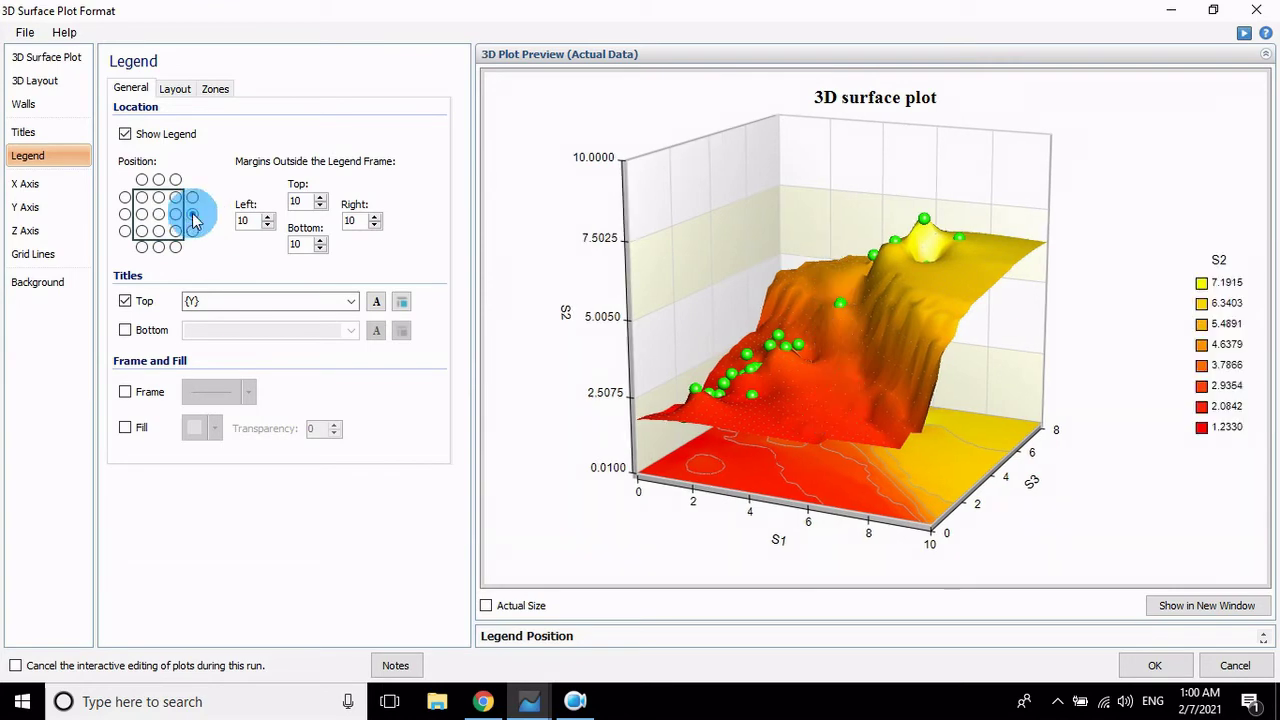
pyautogui.click(125, 214)
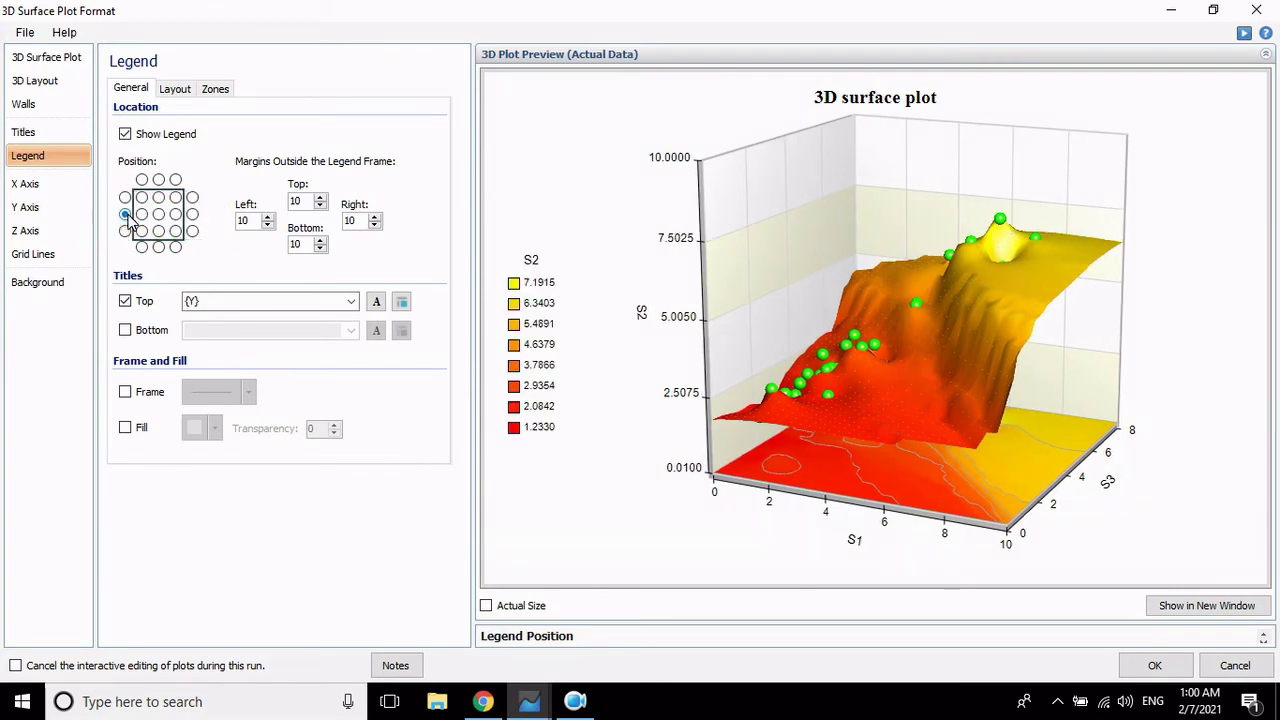
pyautogui.click(159, 246)
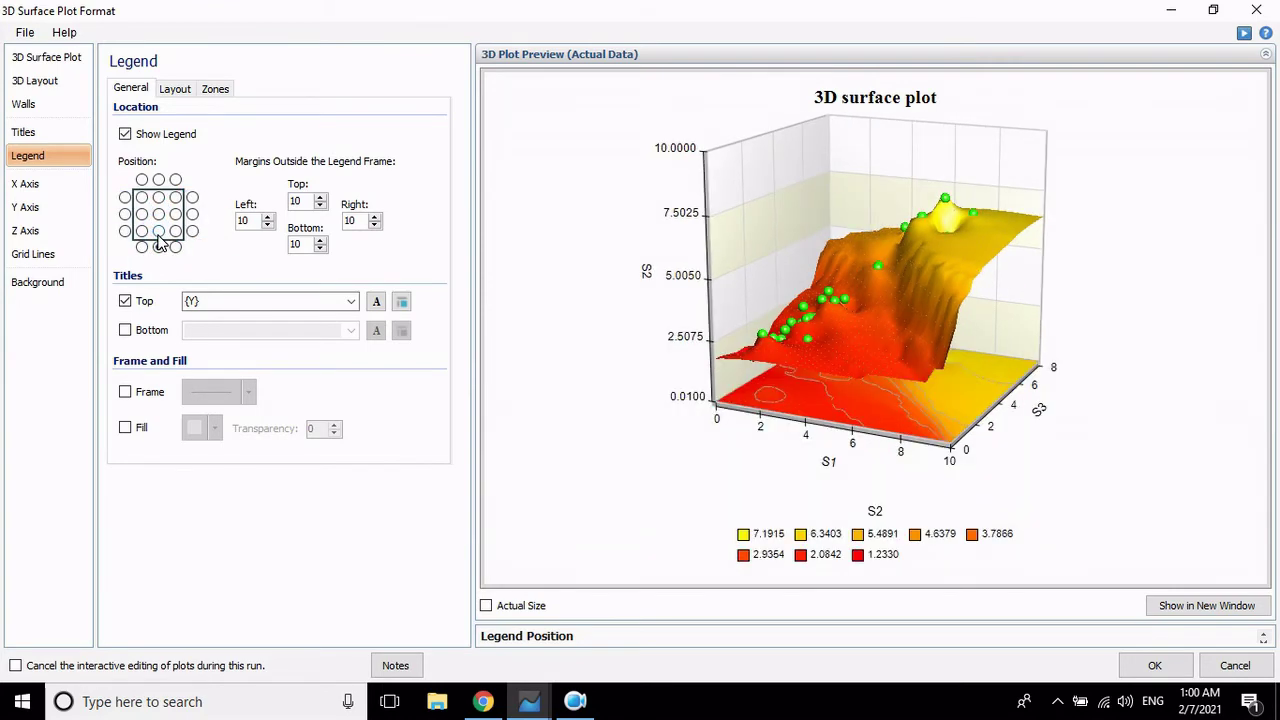
# - Place the legend at the right edge and raise its bottom margin to 92
pyautogui.click(192, 214)
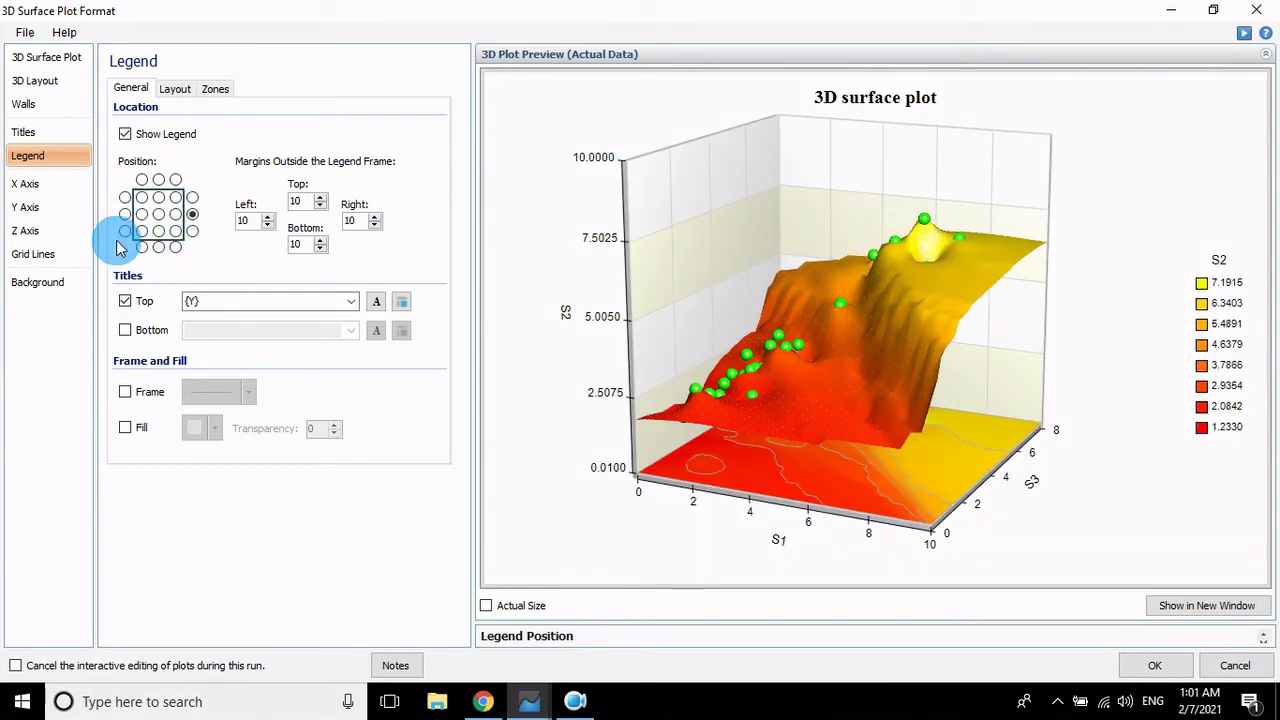
pyautogui.click(268, 226)
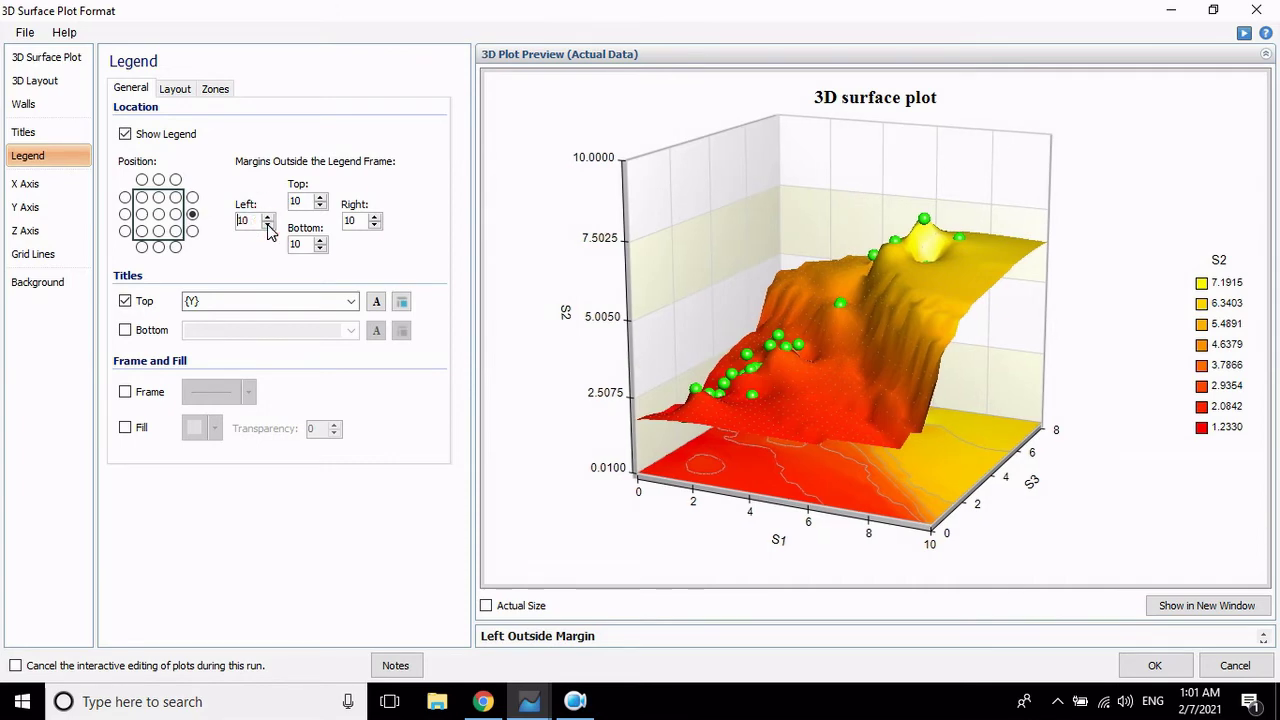
pyautogui.click(319, 248)
pyautogui.click(320, 243)
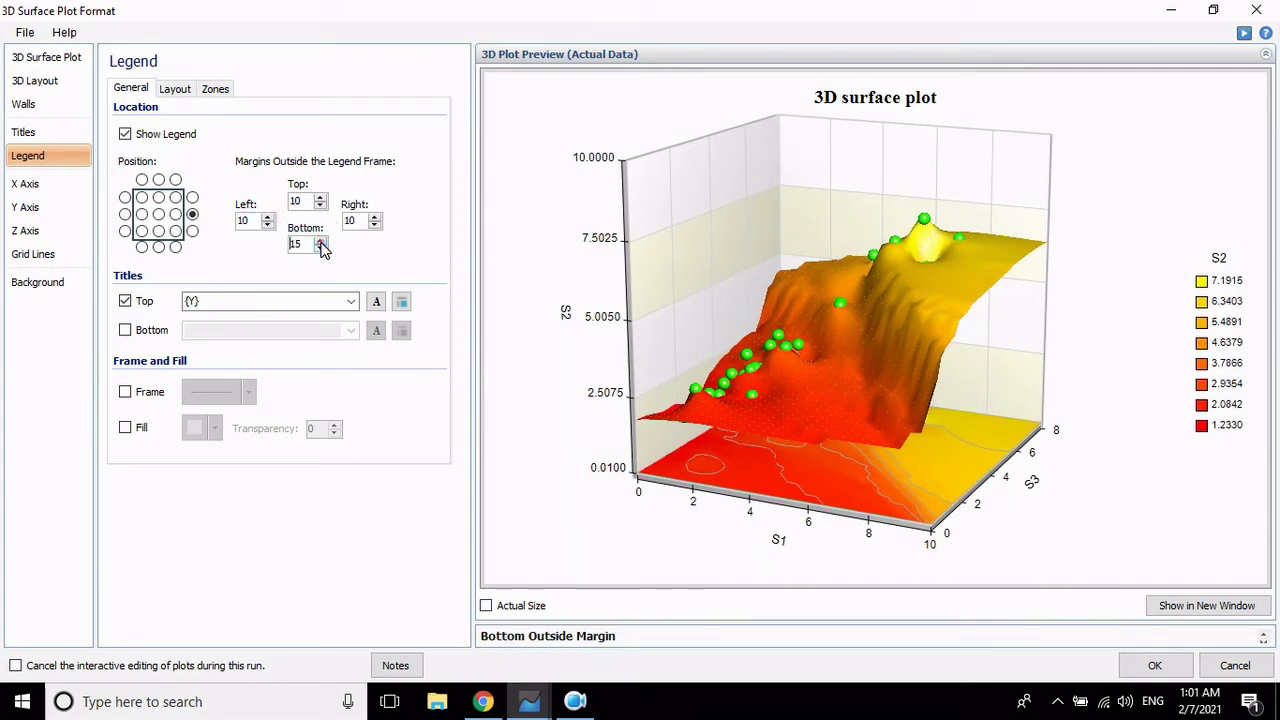
pyautogui.click(320, 243)
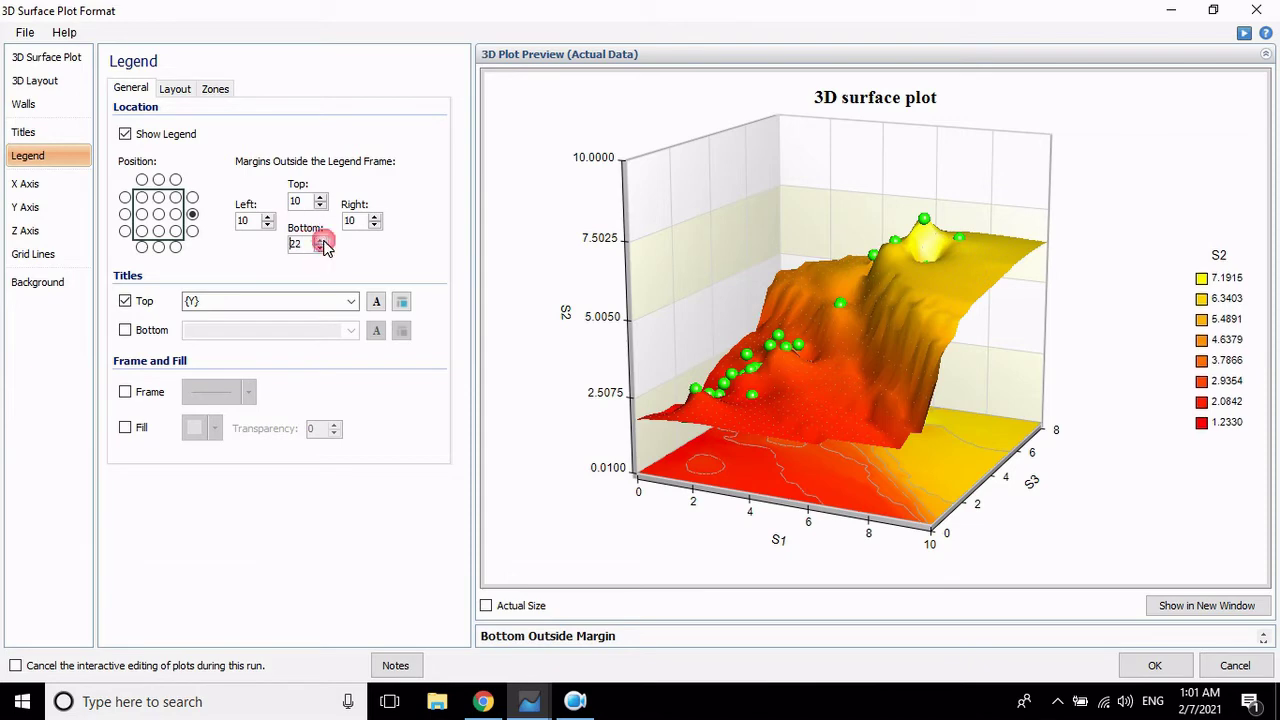
pyautogui.click(320, 243)
pyautogui.click(320, 243)
pyautogui.click(320, 243)
pyautogui.click(320, 243)
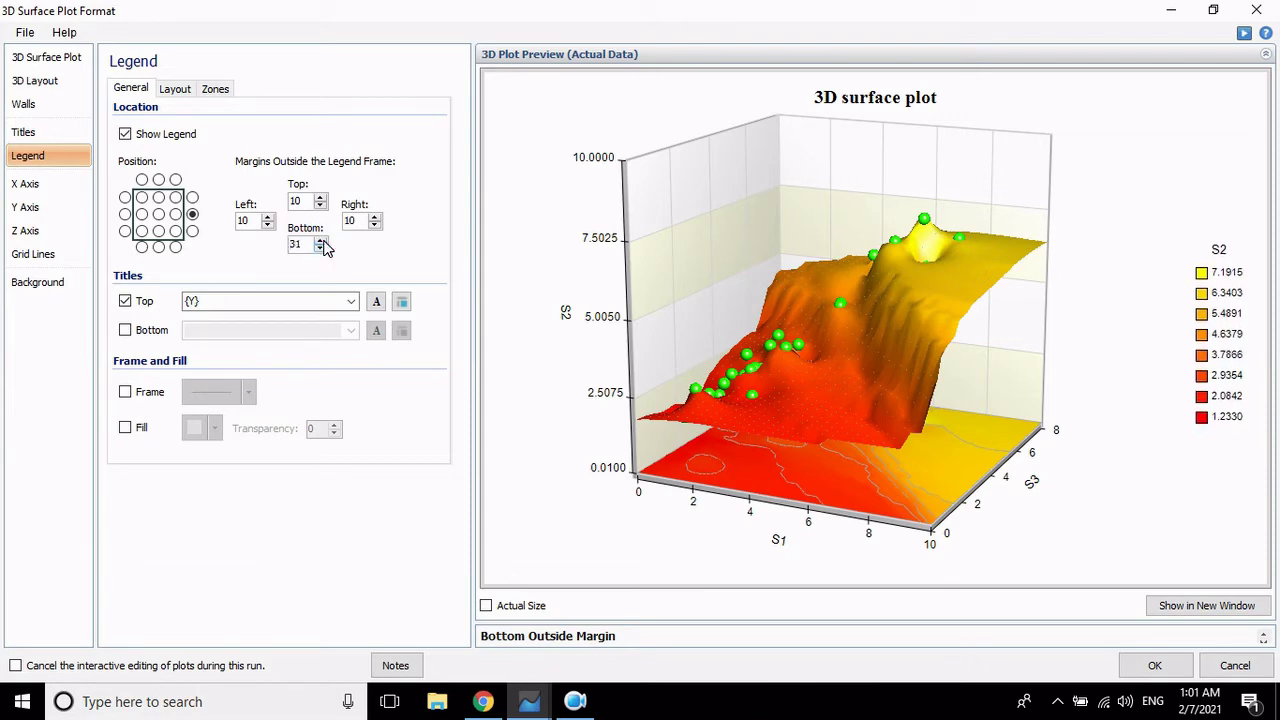
pyautogui.click(320, 243)
pyautogui.click(320, 243)
pyautogui.click(320, 243)
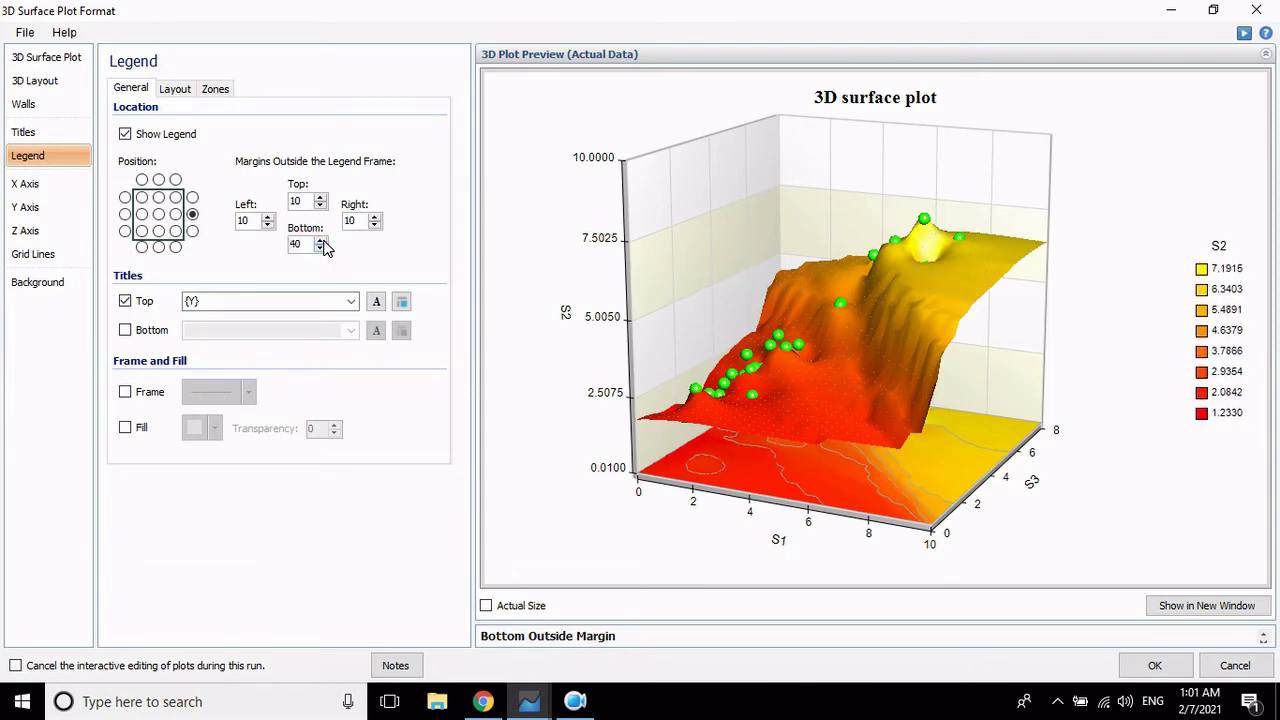
pyautogui.click(320, 243)
pyautogui.click(320, 243)
pyautogui.click(320, 243)
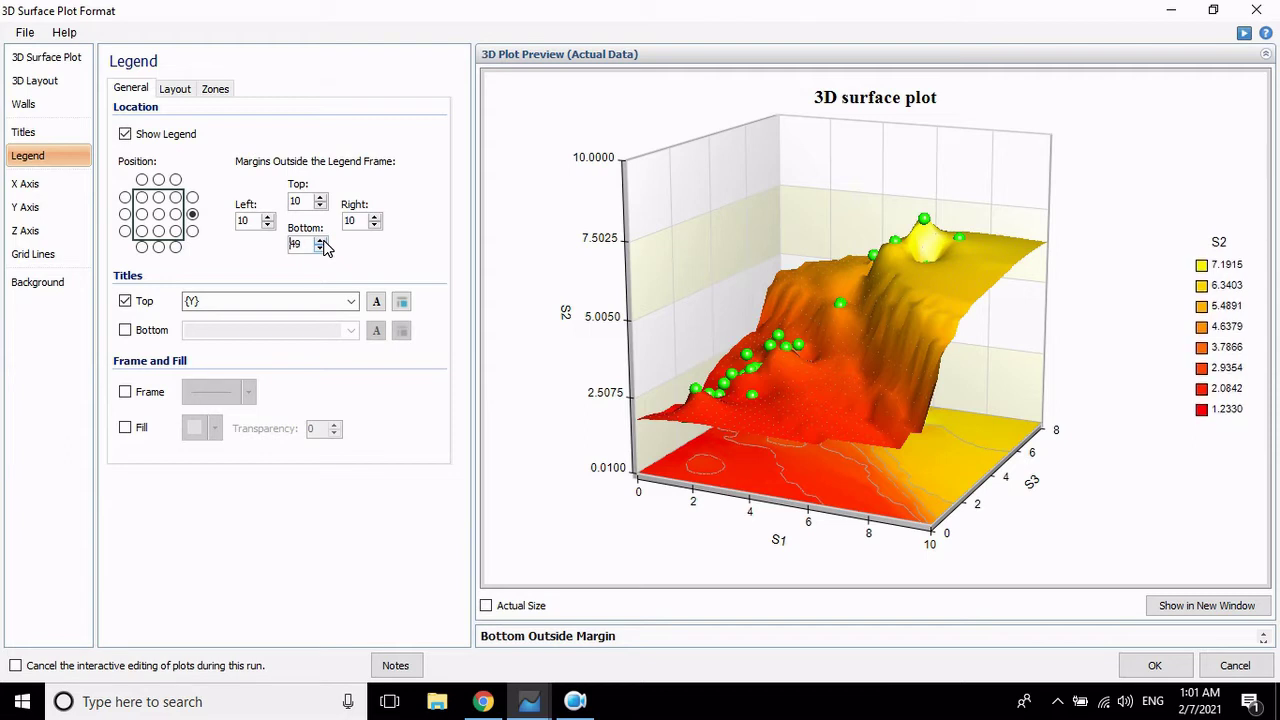
pyautogui.click(320, 243)
pyautogui.click(320, 243)
pyautogui.click(320, 243)
pyautogui.click(320, 243)
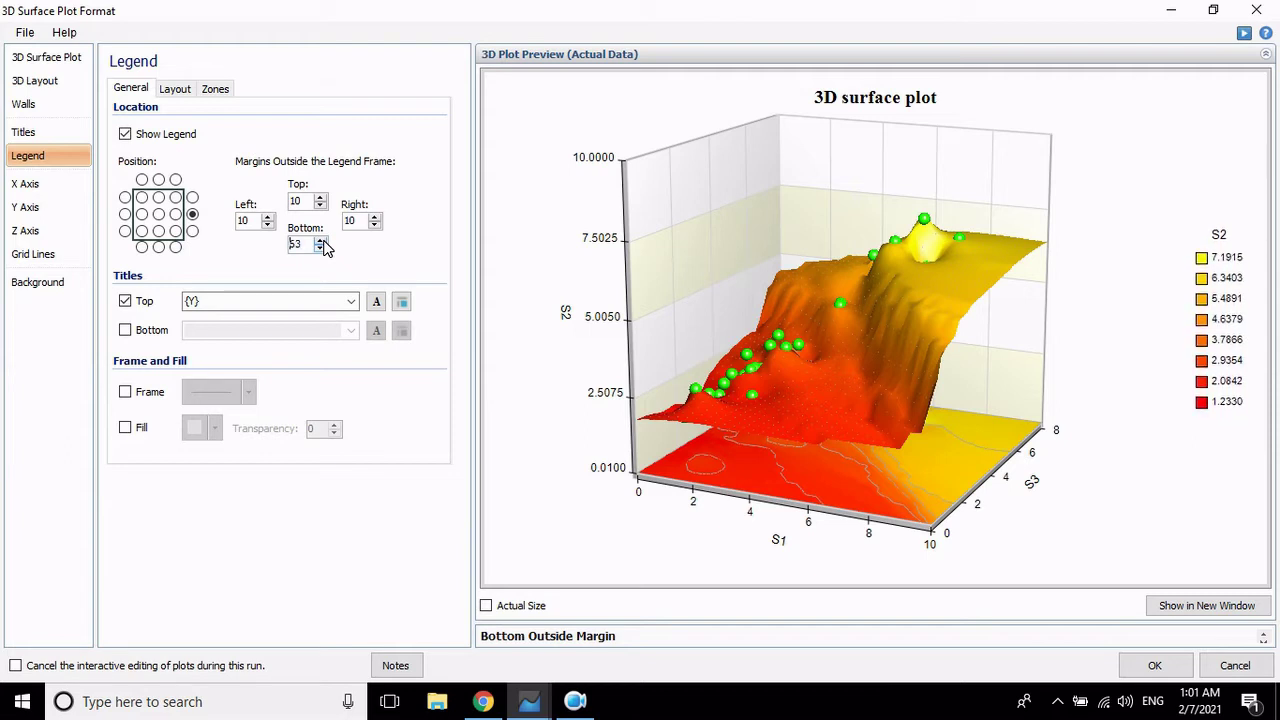
pyautogui.click(320, 243)
pyautogui.click(320, 243)
pyautogui.click(320, 243)
pyautogui.click(320, 243)
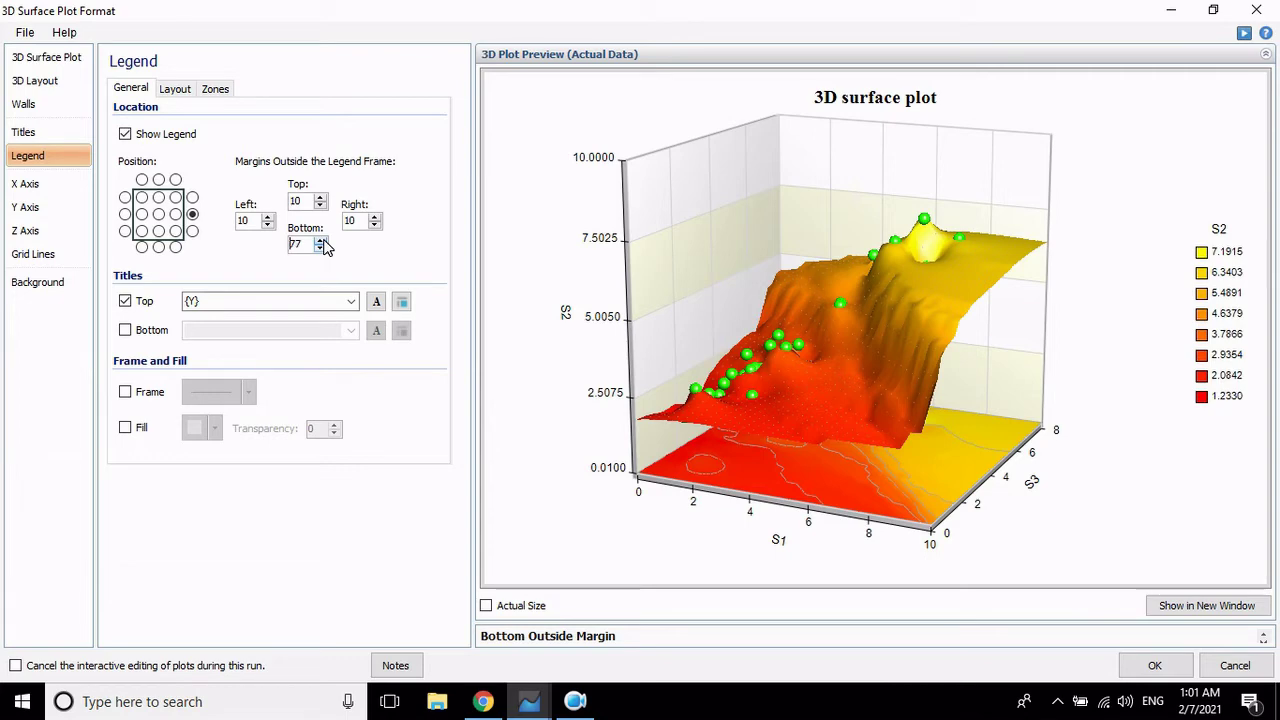
pyautogui.click(320, 243)
pyautogui.click(320, 243)
pyautogui.click(320, 243)
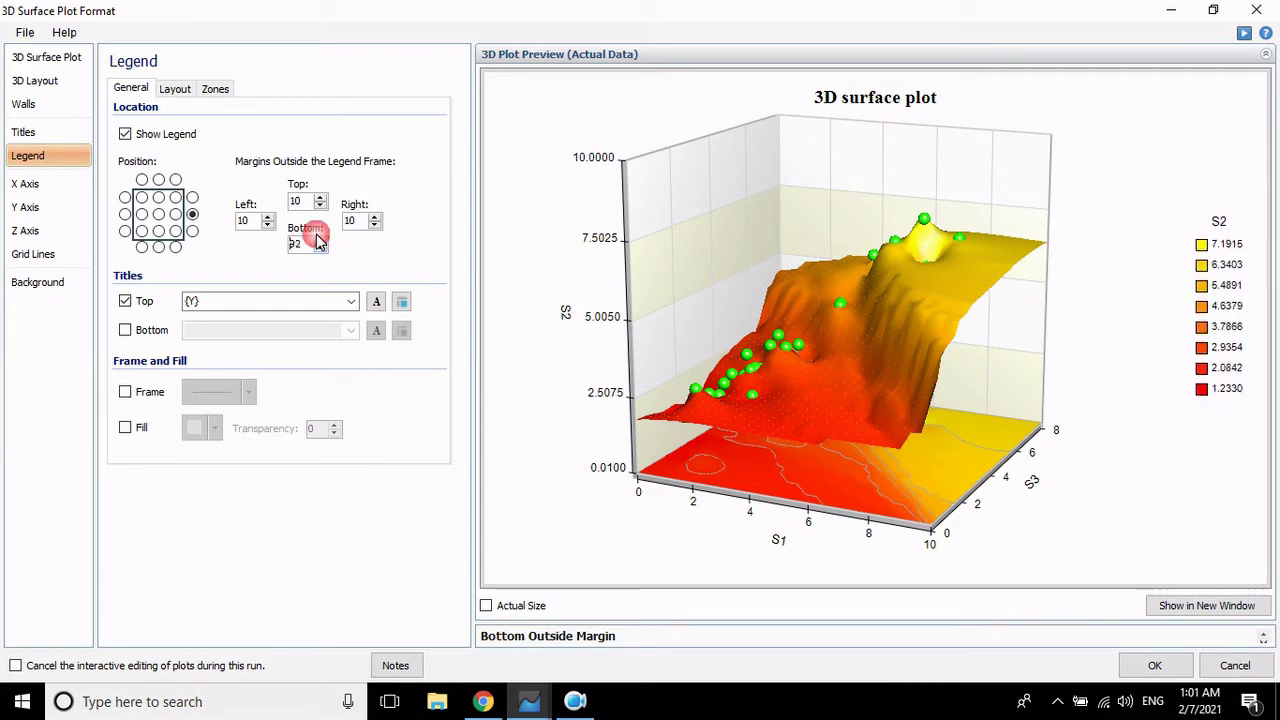
# - Set the legend's left margin to 0 and widen its right margin to 70
pyautogui.click(266, 220)
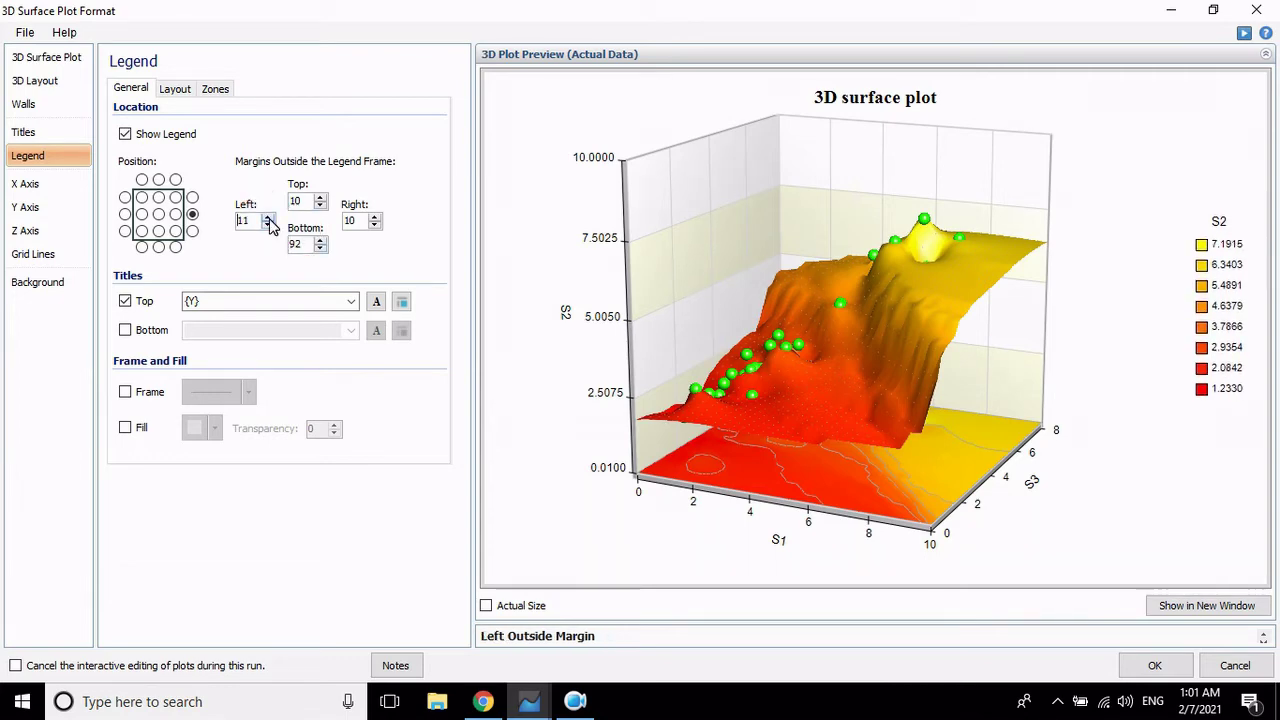
pyautogui.click(267, 217)
pyautogui.click(267, 217)
pyautogui.click(267, 217)
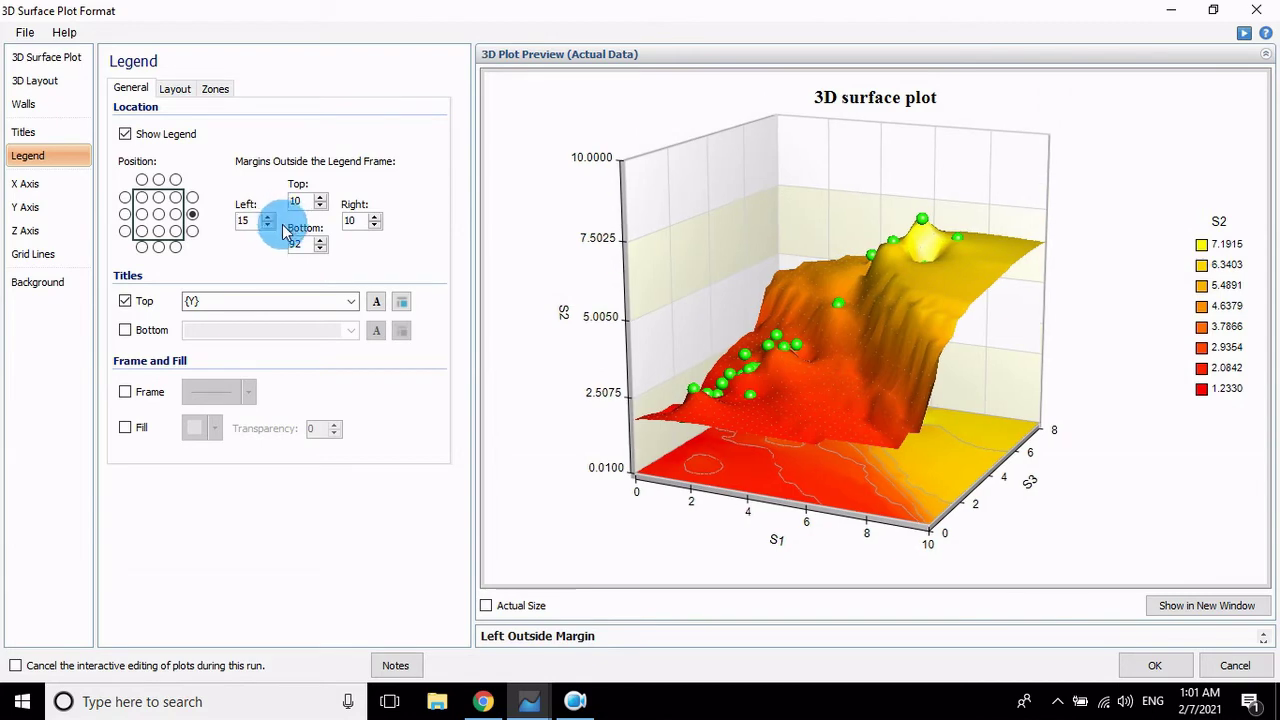
pyautogui.click(270, 225)
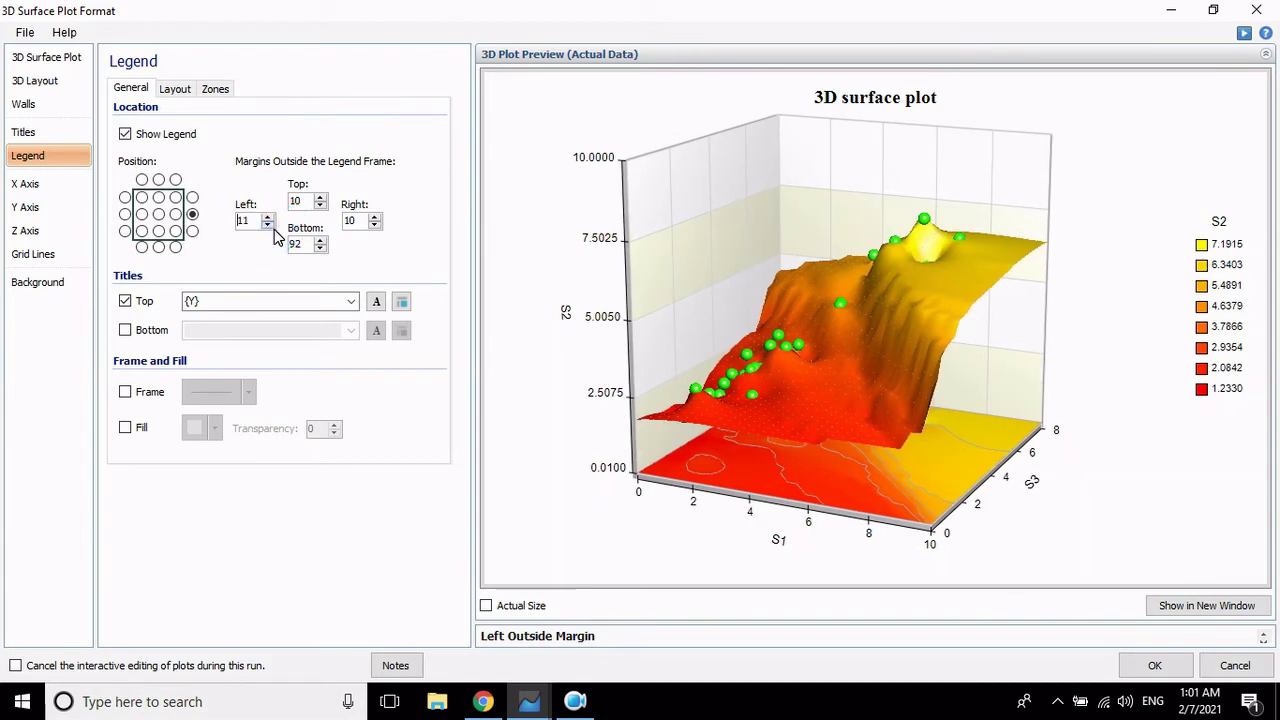
pyautogui.click(270, 225)
pyautogui.click(268, 225)
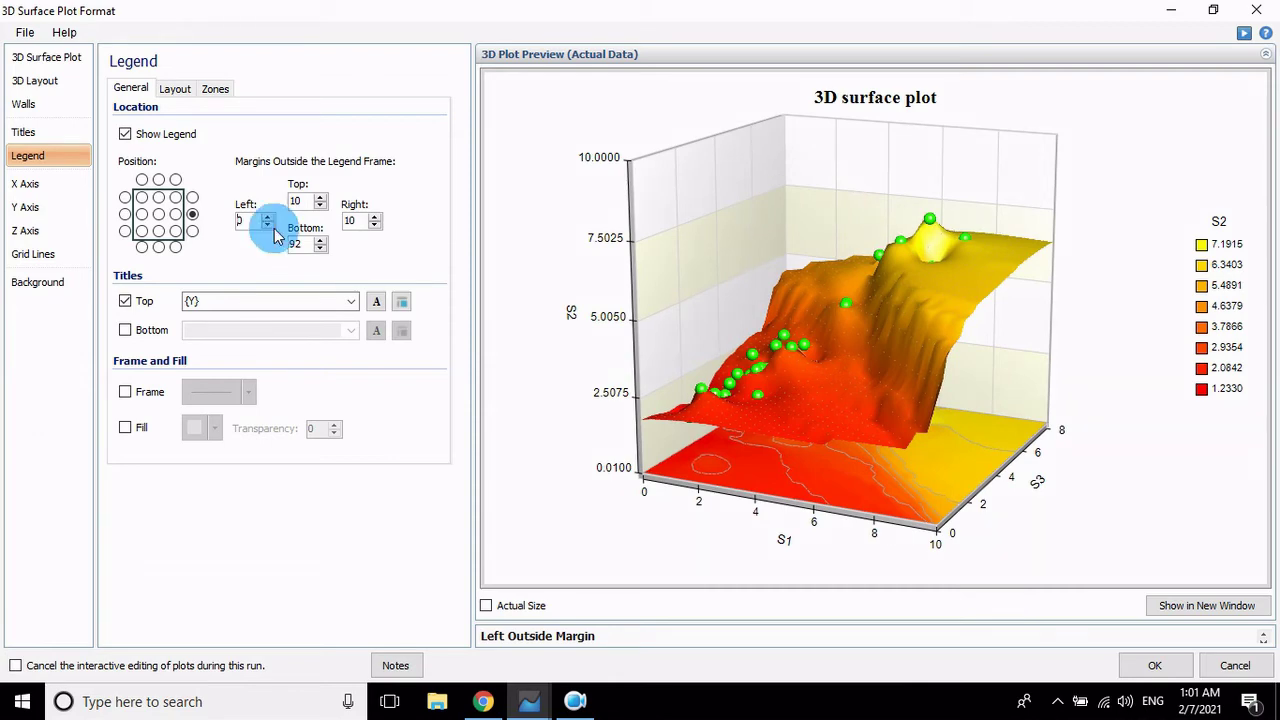
pyautogui.click(376, 217)
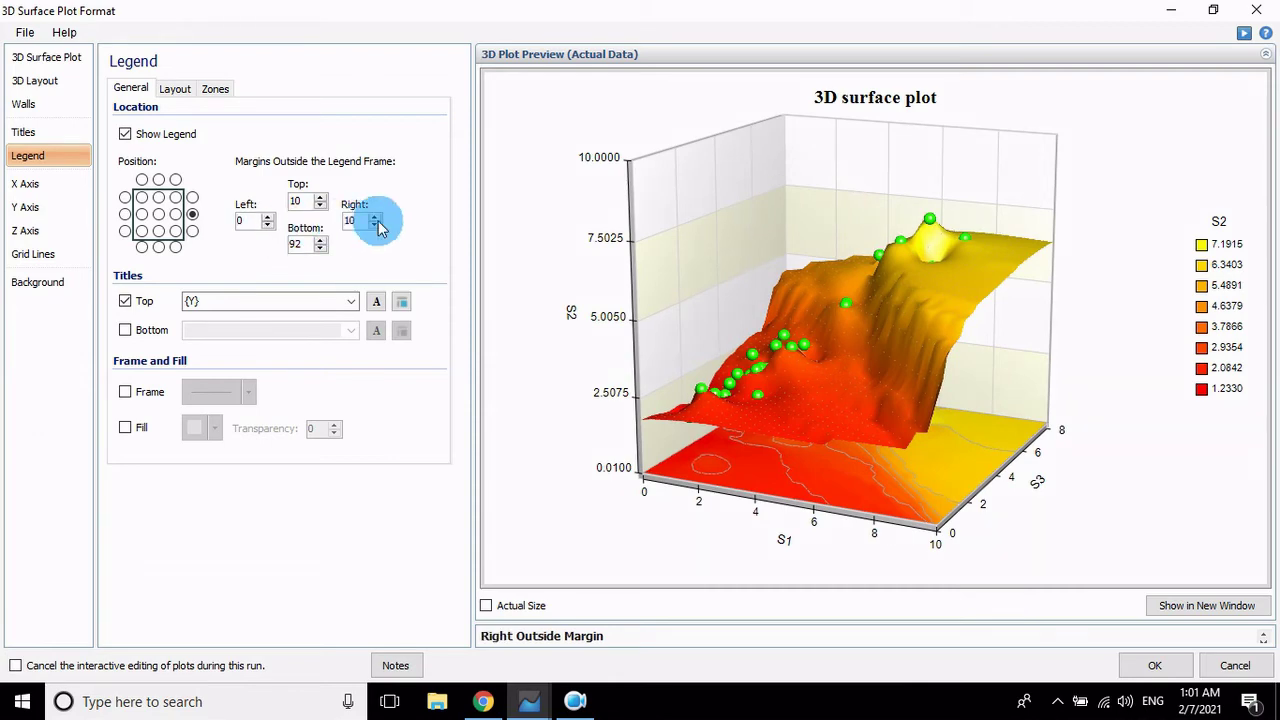
pyautogui.click(376, 217)
pyautogui.click(376, 217)
pyautogui.moveTo(376, 217); pyautogui.dragTo(376, 217)
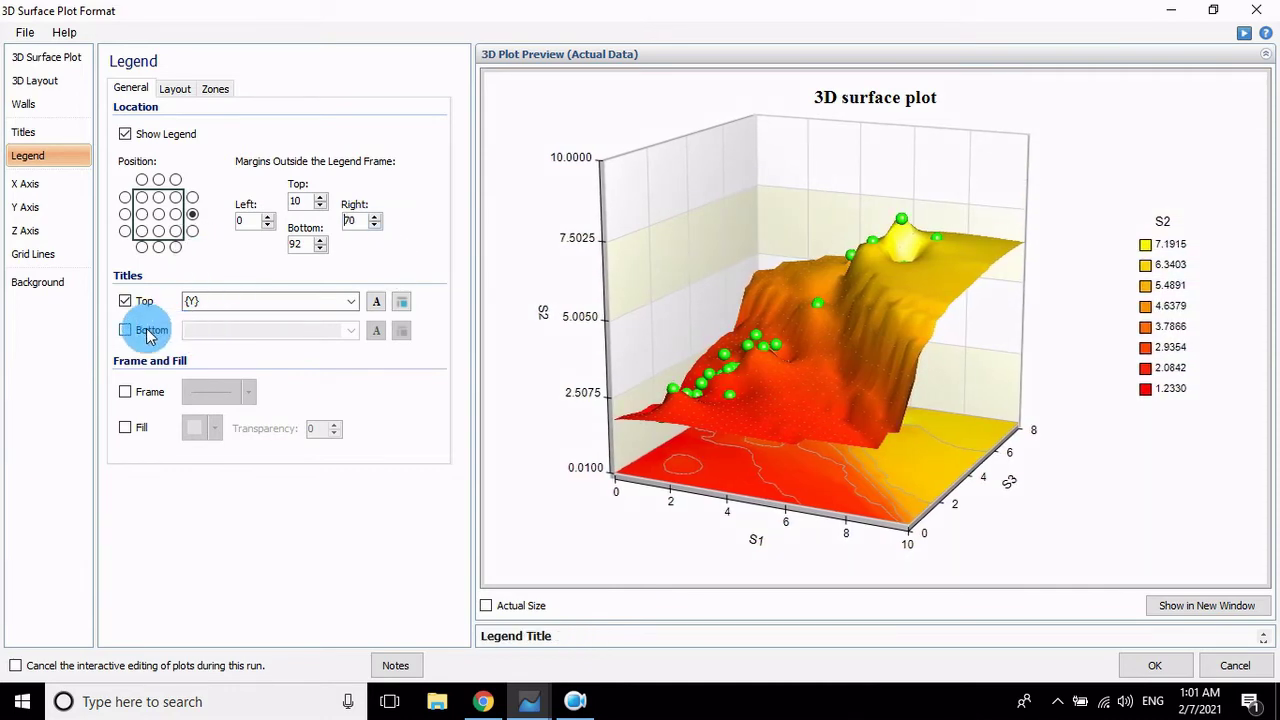
# - Increase the space above each legend entry to 10 and add space below each entry
pyautogui.click(175, 90)
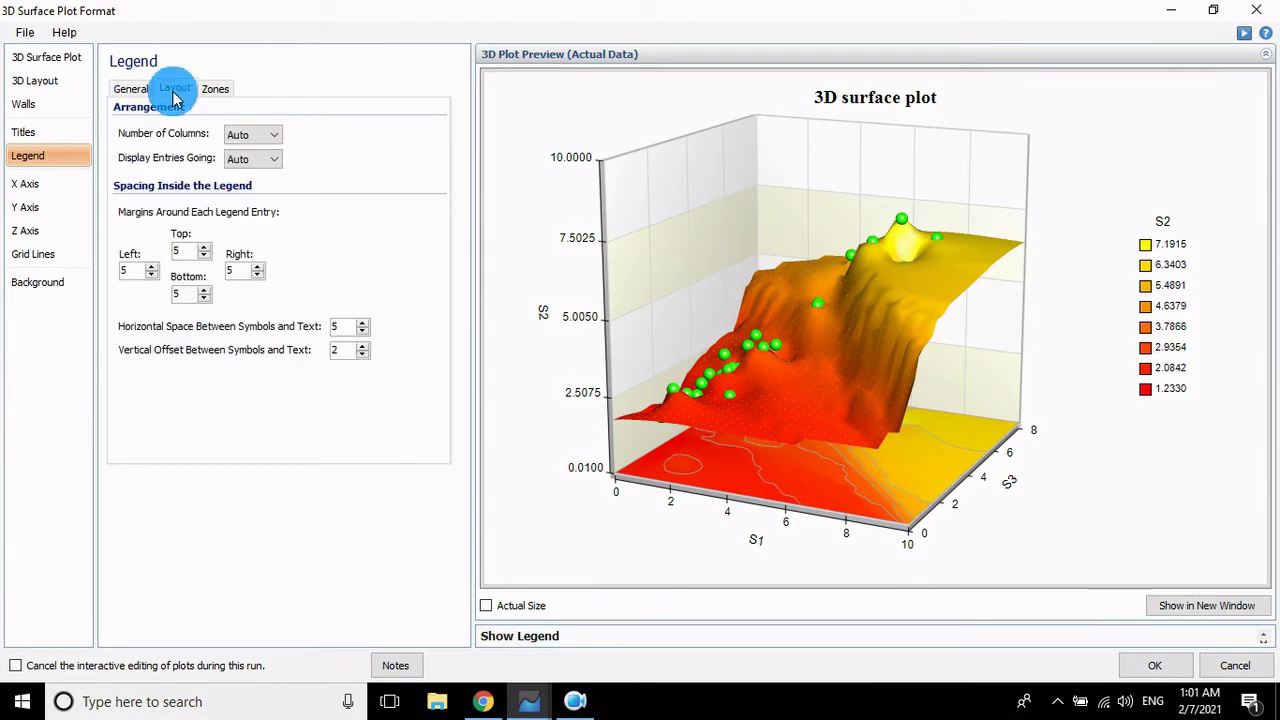
pyautogui.click(203, 249)
pyautogui.click(203, 249)
pyautogui.click(203, 249)
pyautogui.click(203, 249)
pyautogui.click(203, 249)
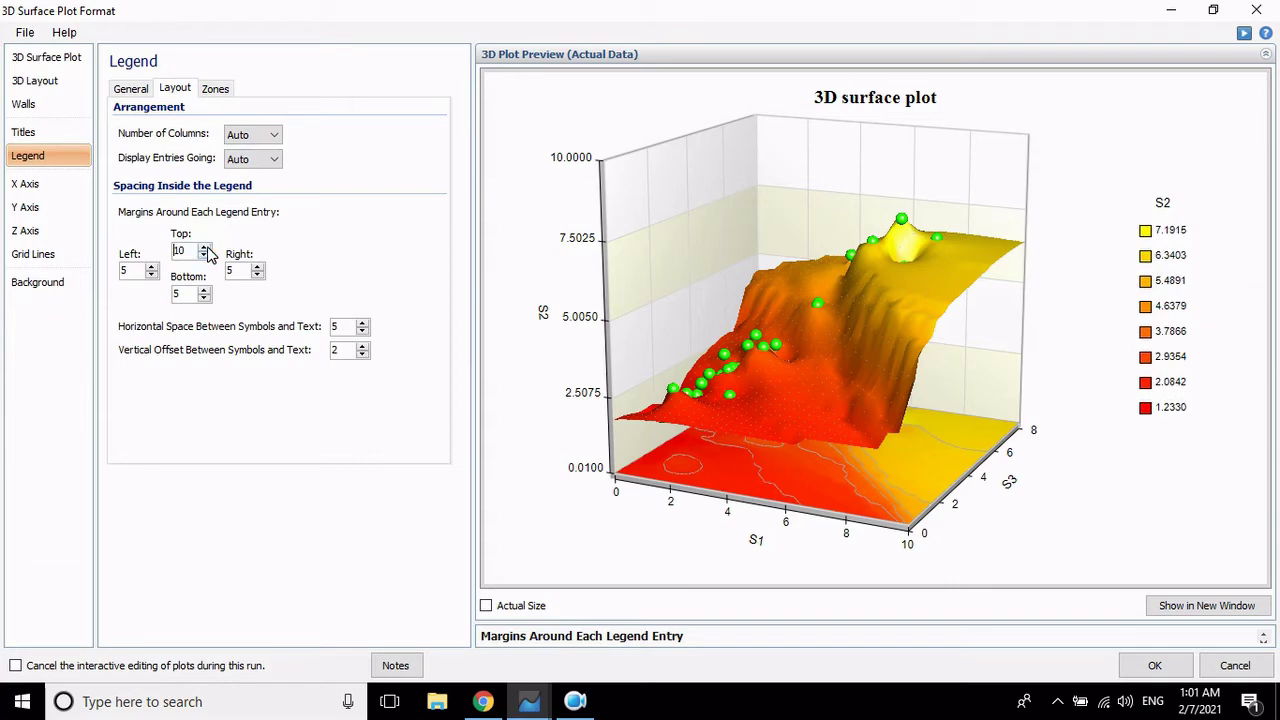
pyautogui.click(204, 298)
pyautogui.click(204, 291)
pyautogui.click(204, 291)
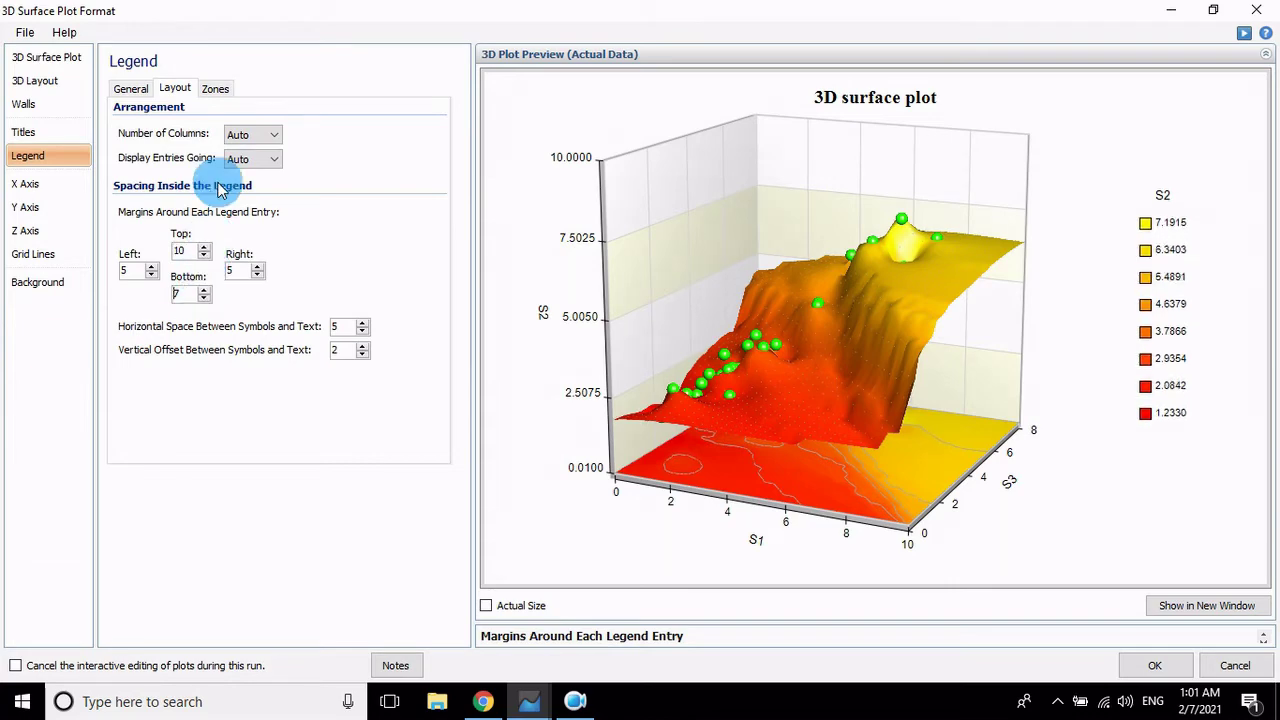
# - Set the legend entry order to Low to High, putting 1.2330 at the top
pyautogui.click(216, 90)
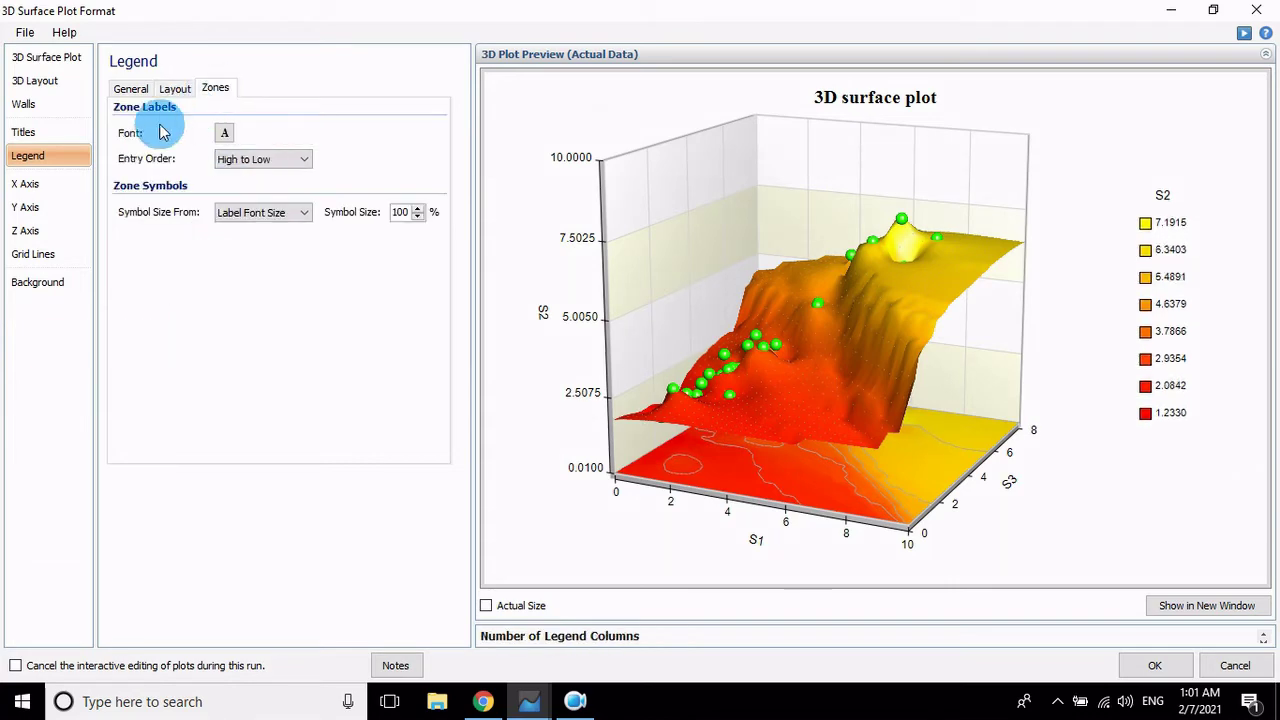
pyautogui.click(246, 160)
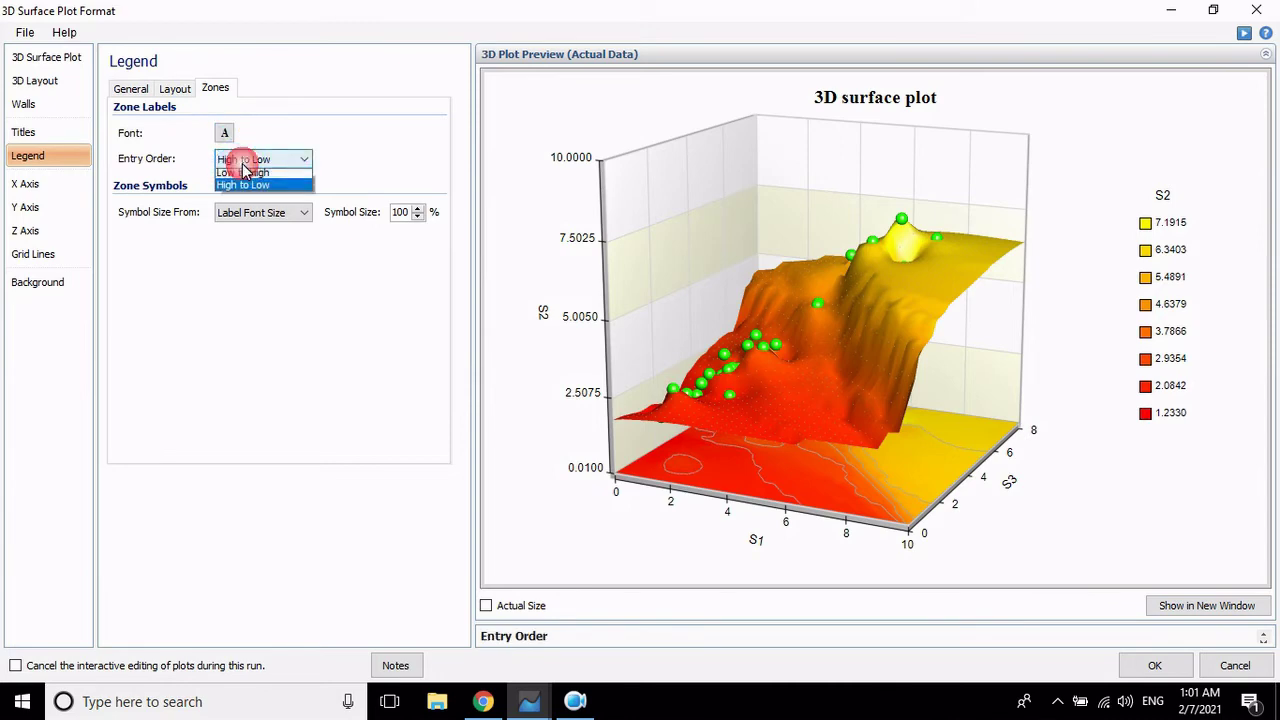
pyautogui.click(248, 180)
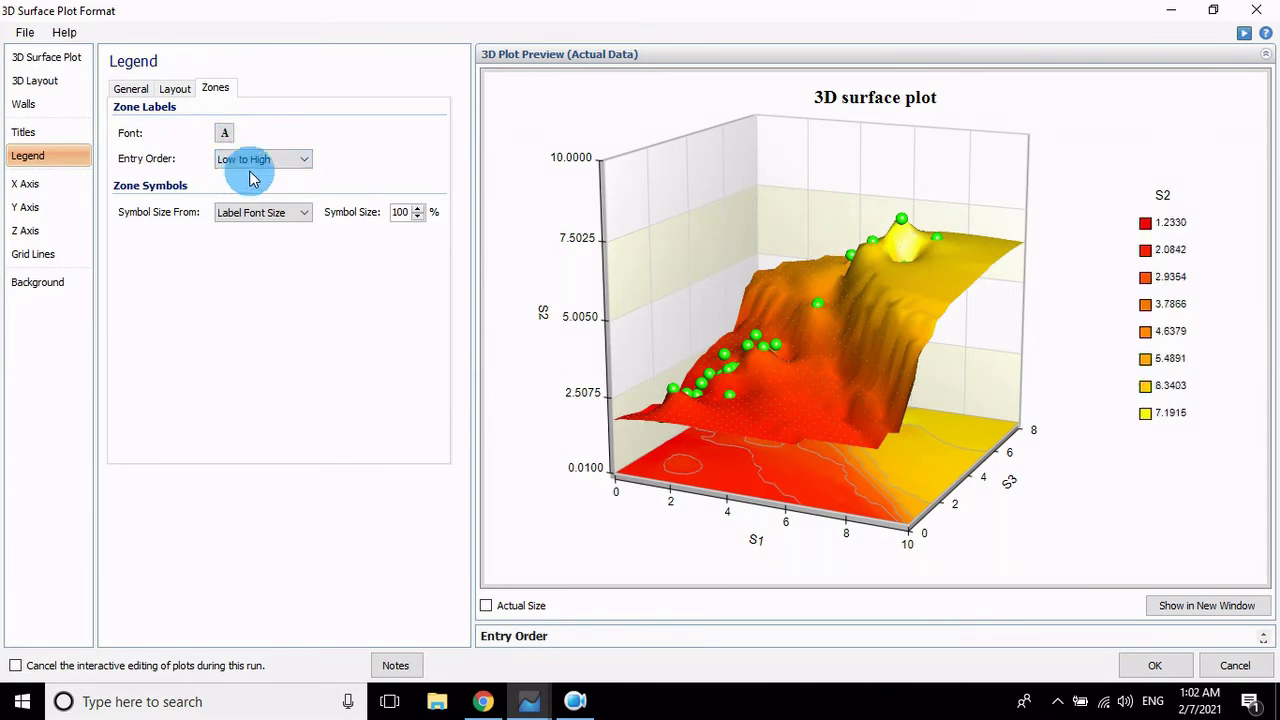
pyautogui.click(215, 90)
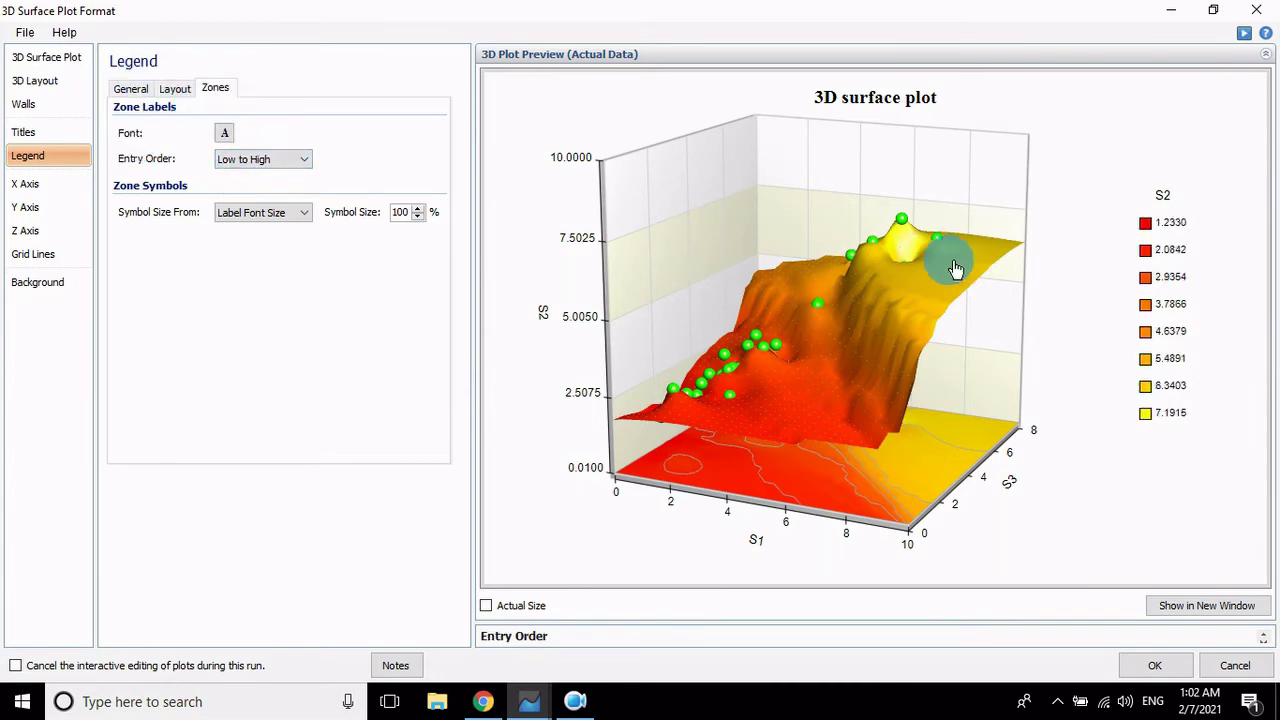
pyautogui.click(261, 164)
pyautogui.click(253, 196)
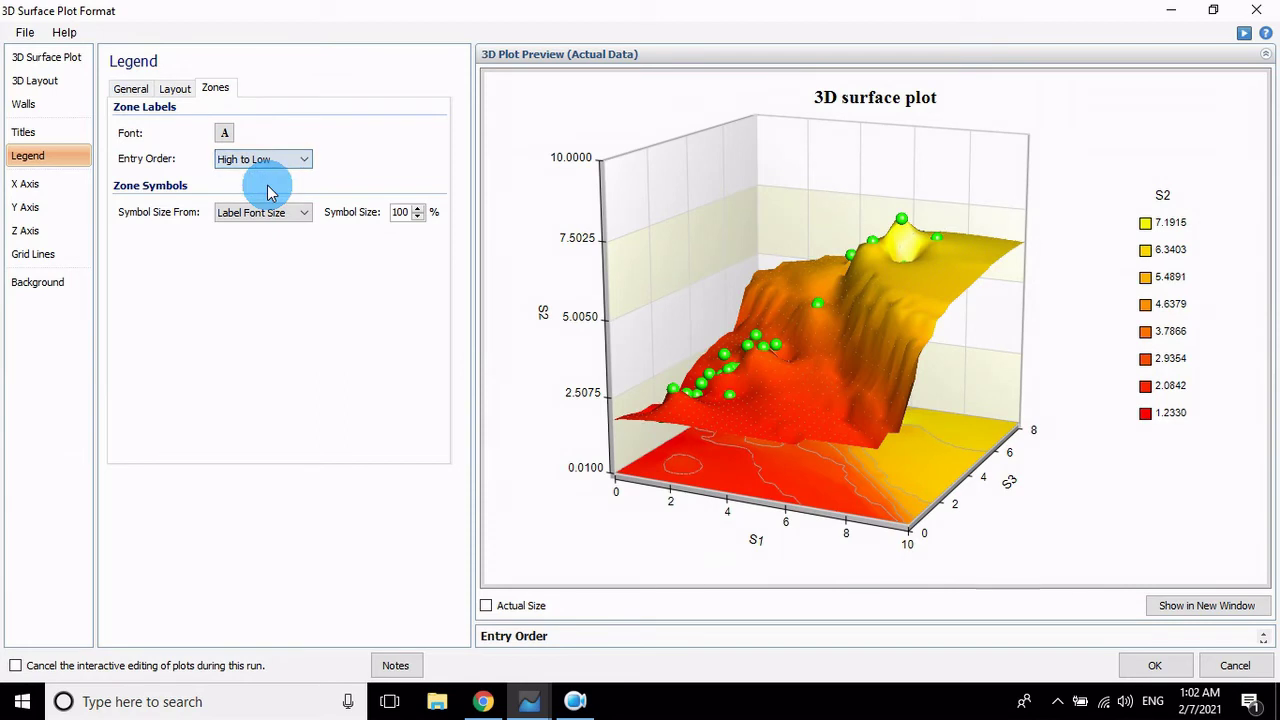
pyautogui.click(263, 179)
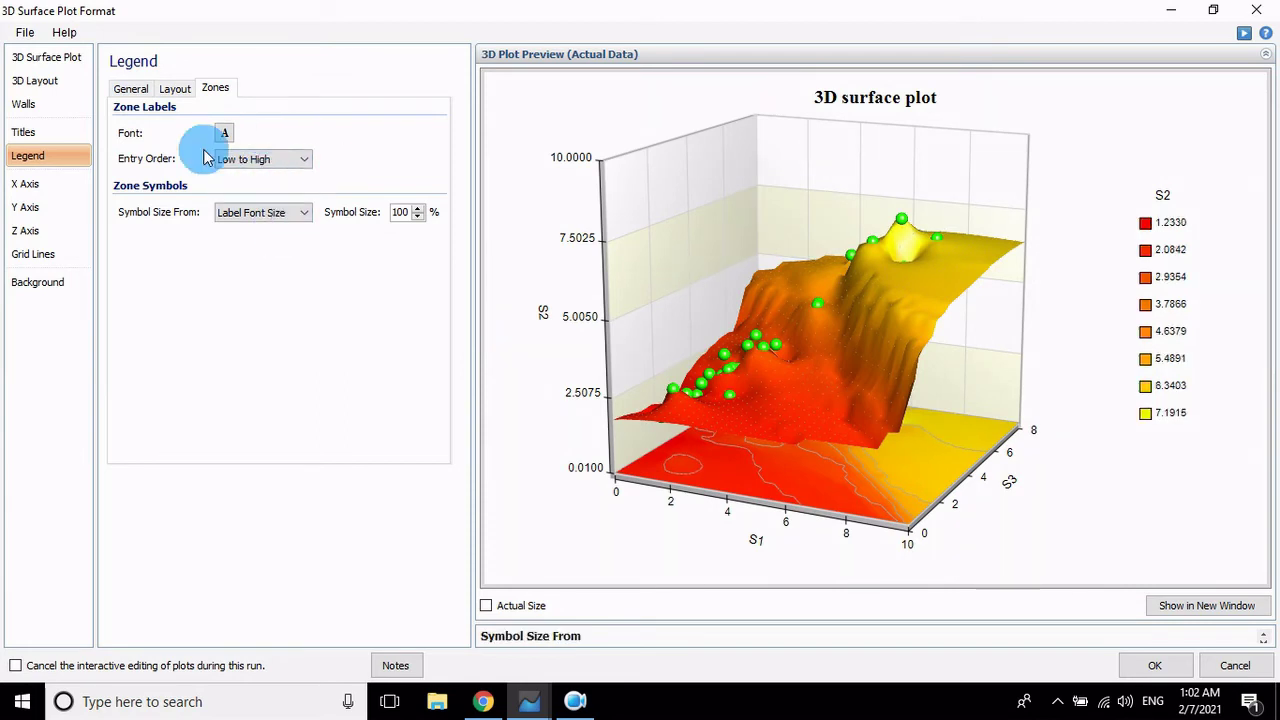
# - Set the S1 (X) axis minimum to 0.01 so it spans 0.01 to 10
pyautogui.click(45, 186)
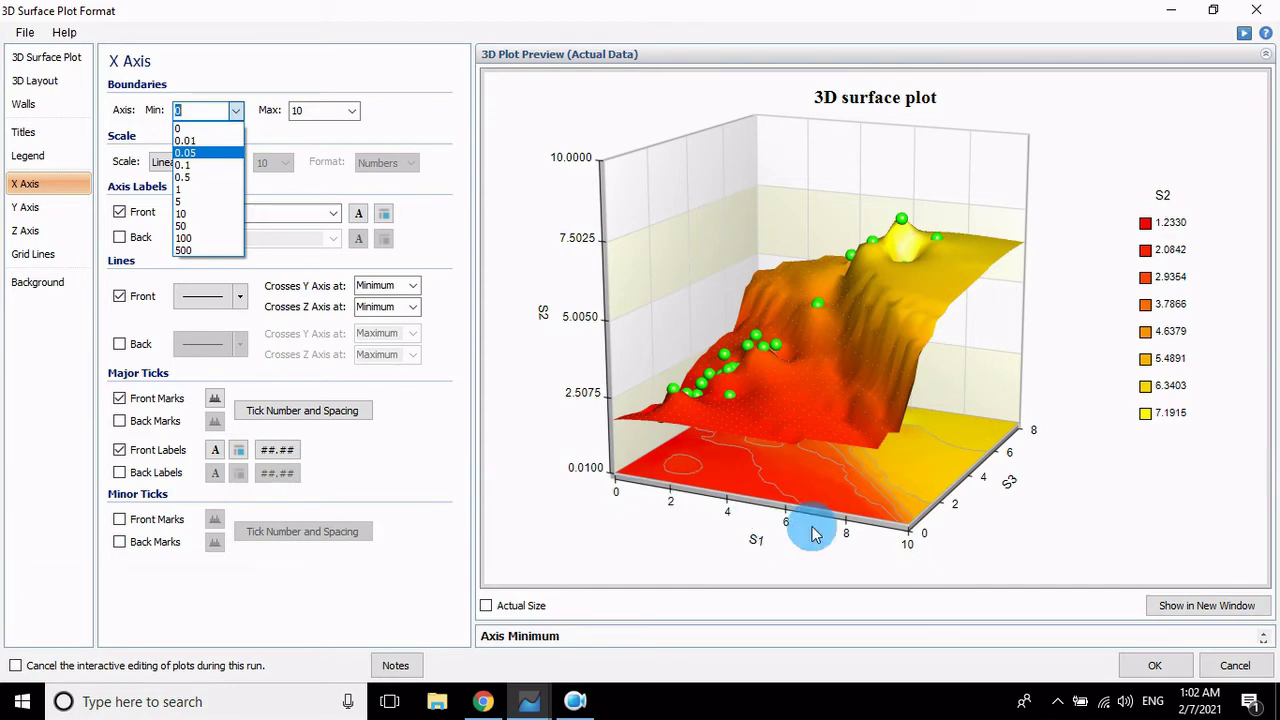
pyautogui.click(187, 165)
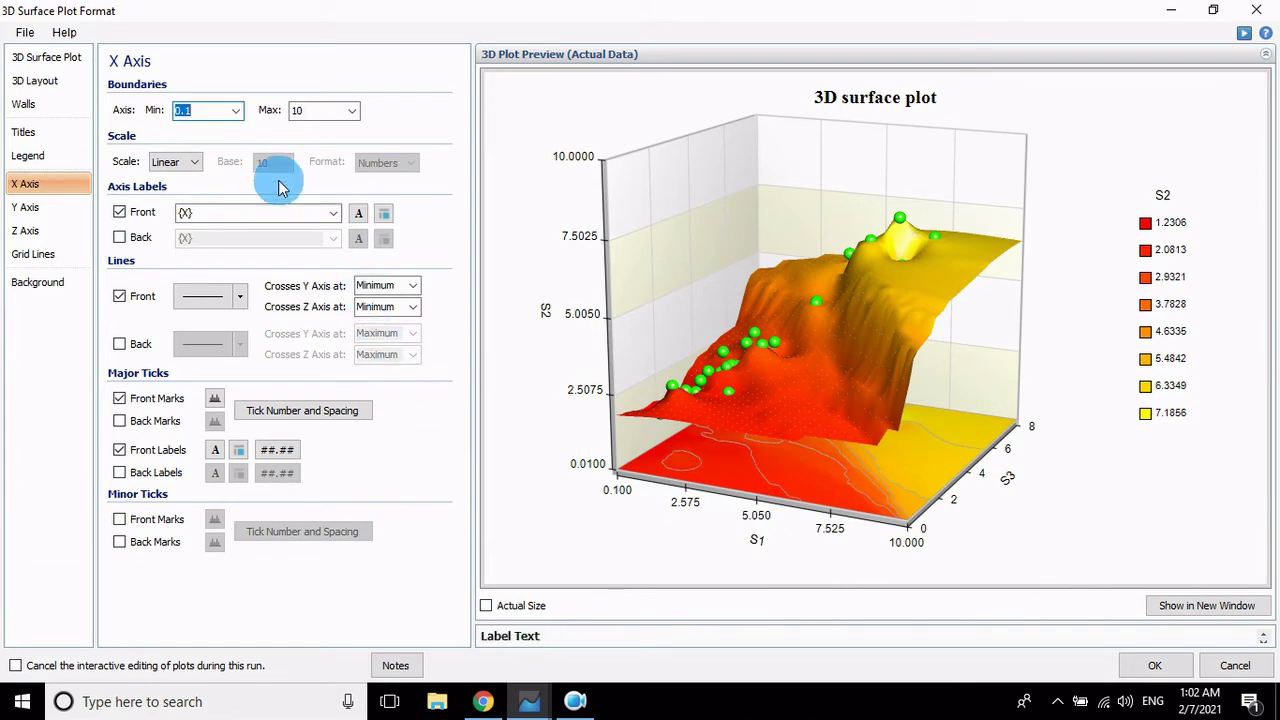
pyautogui.click(236, 110)
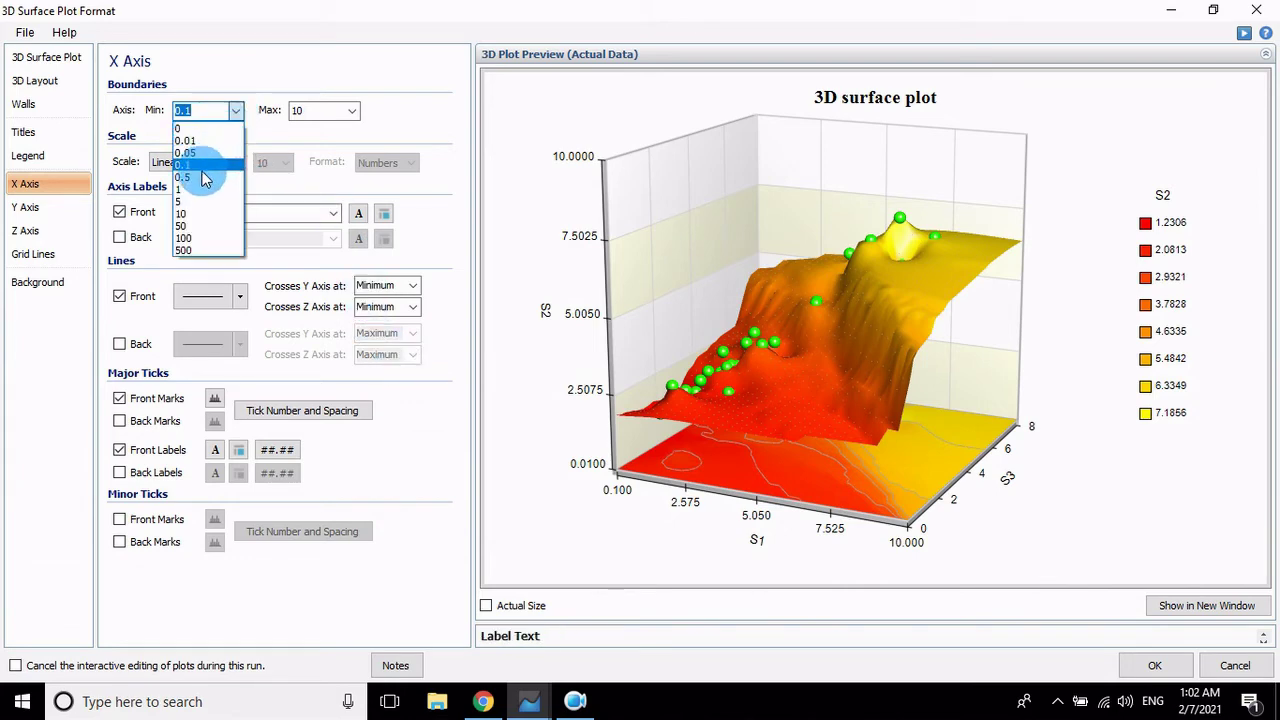
pyautogui.click(199, 143)
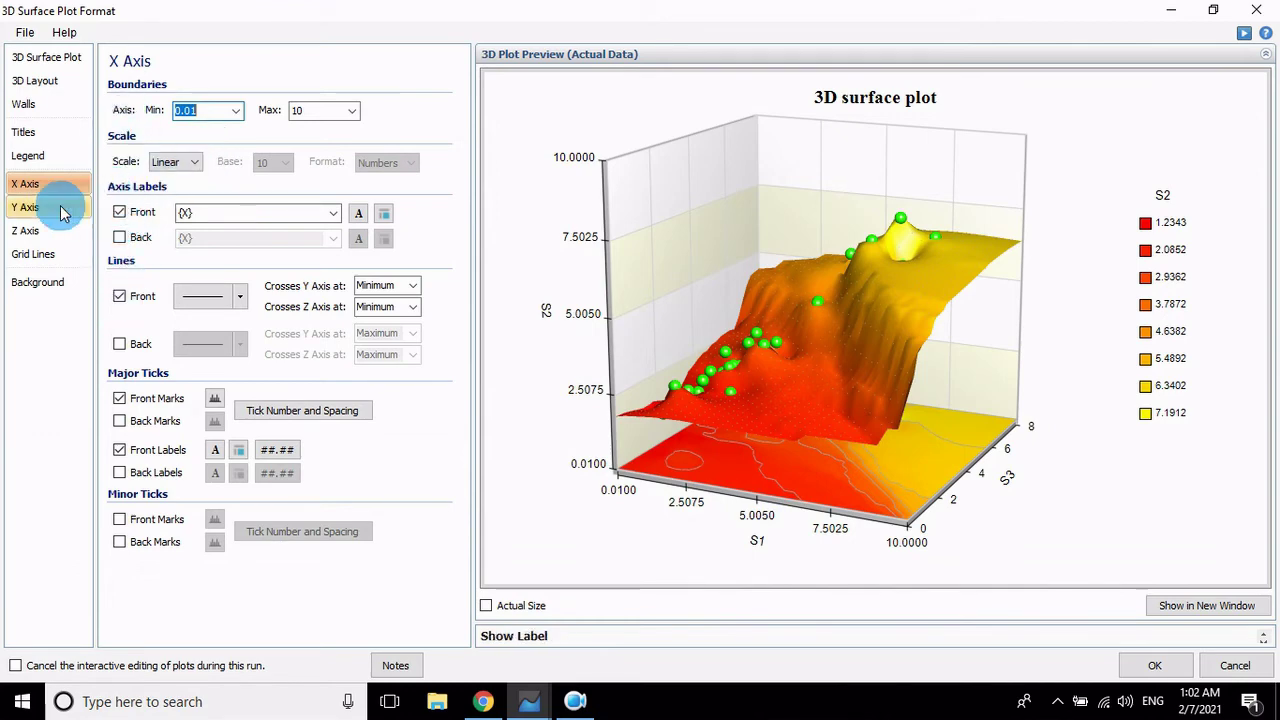
# - Set the S3 (Z) axis maximum to 10 and keep its scale linear
pyautogui.click(25, 207)
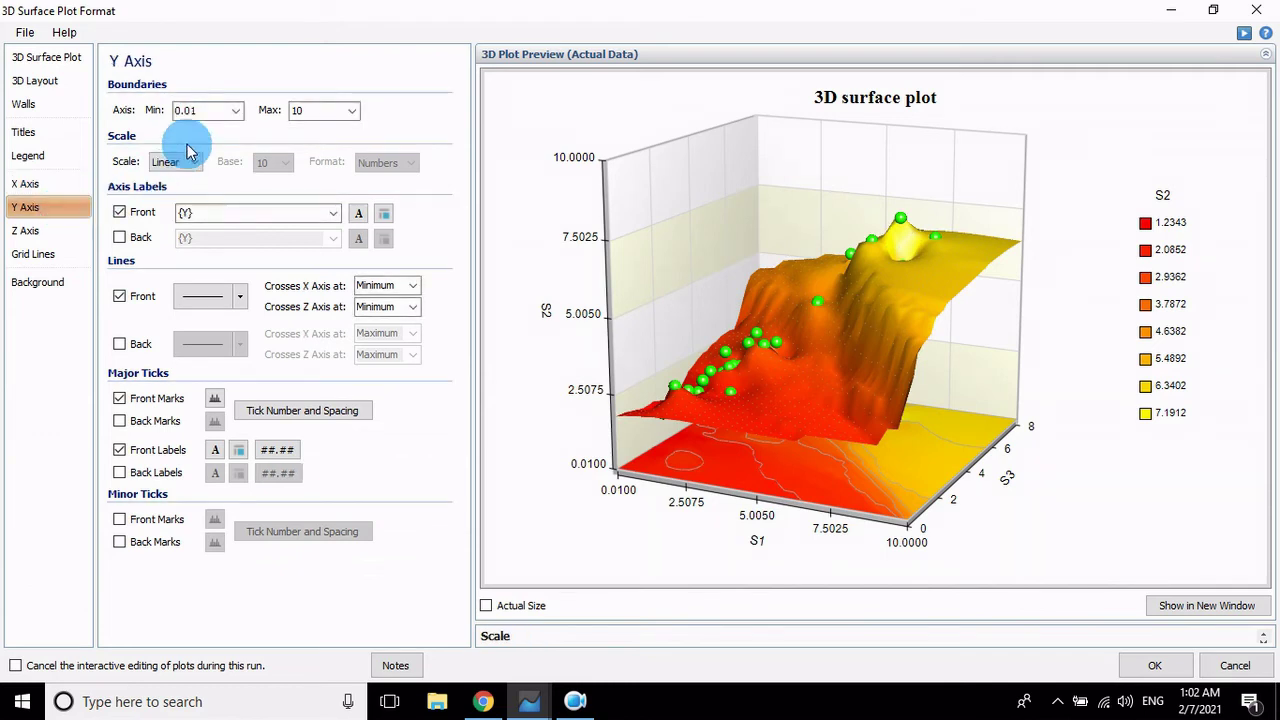
pyautogui.click(229, 120)
pyautogui.click(233, 110)
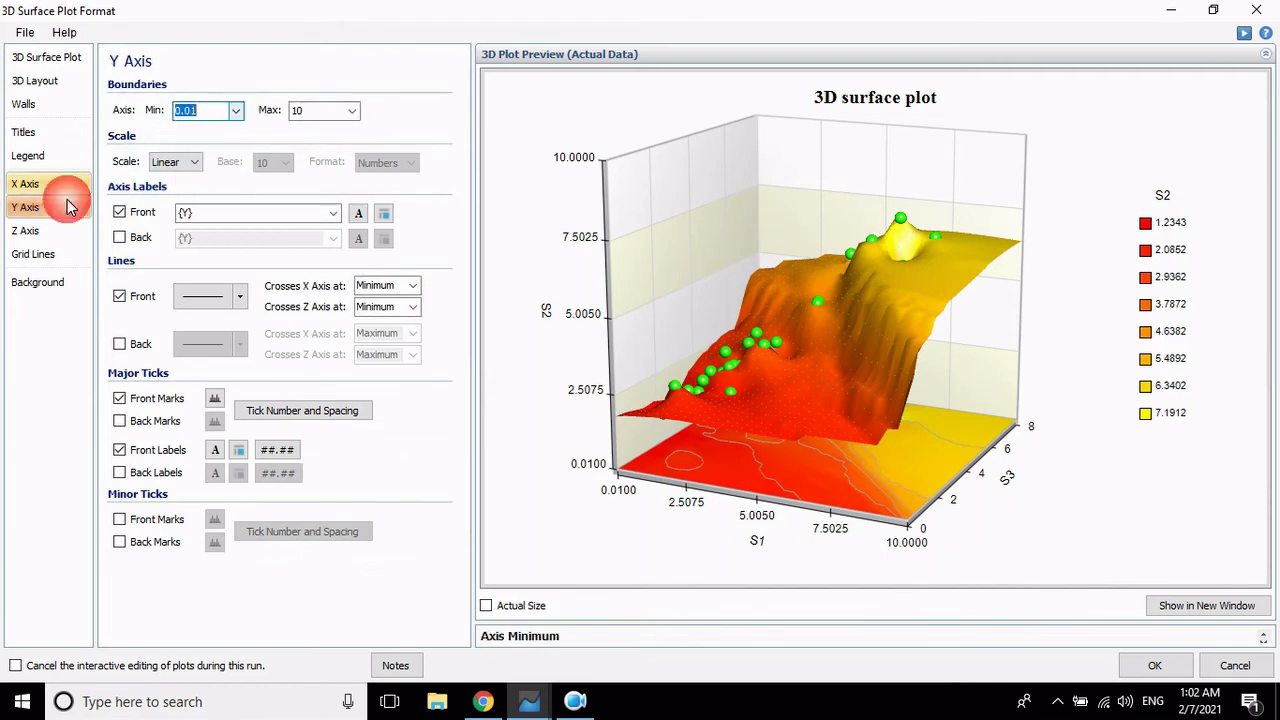
pyautogui.click(38, 230)
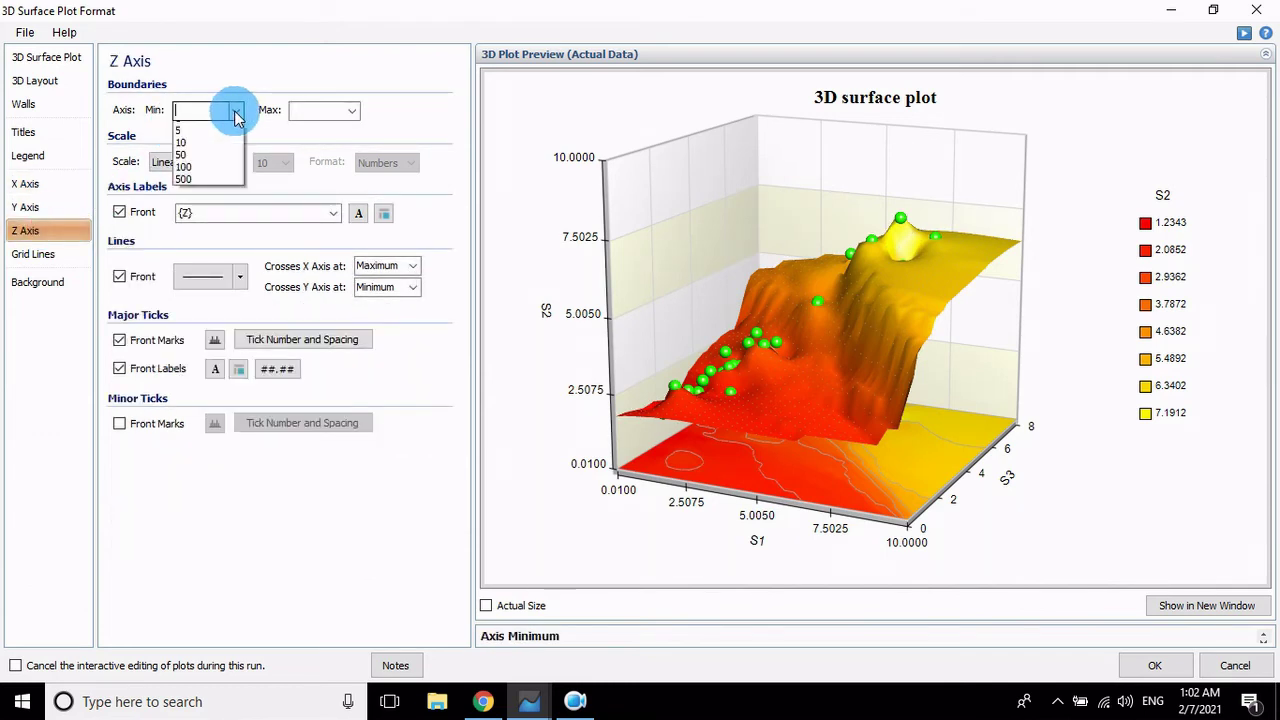
pyautogui.click(198, 138)
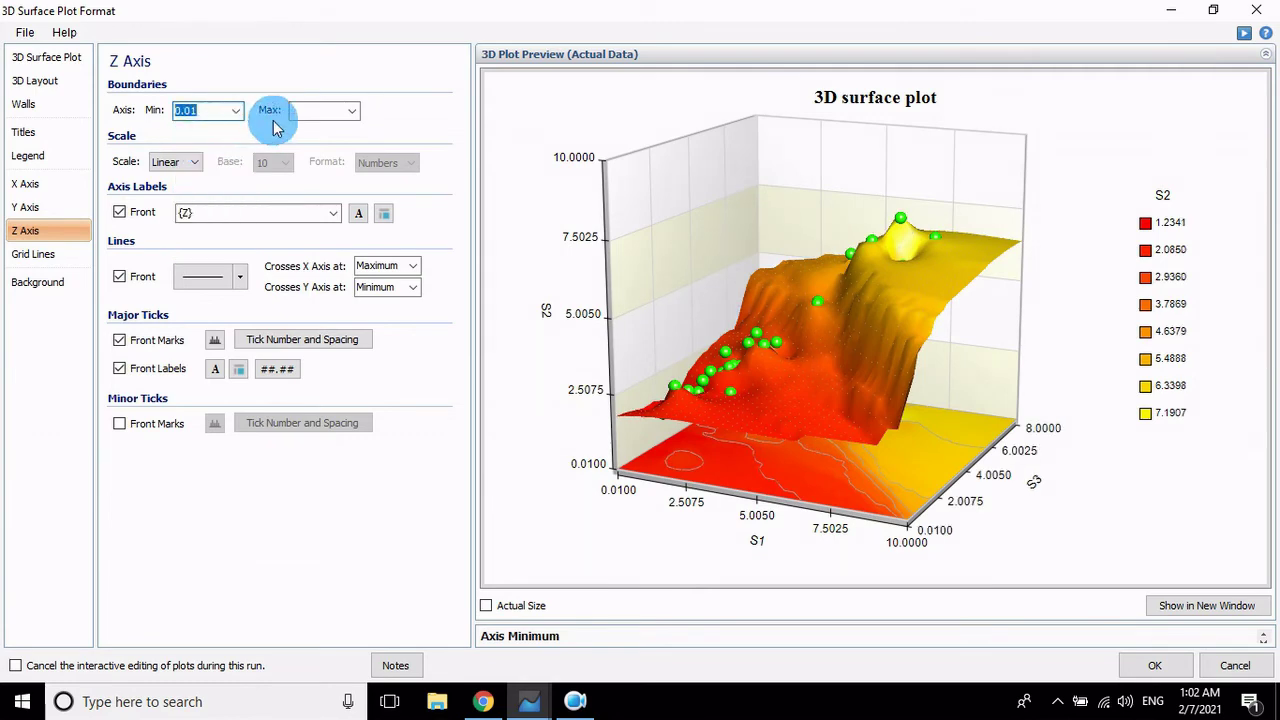
pyautogui.click(349, 110)
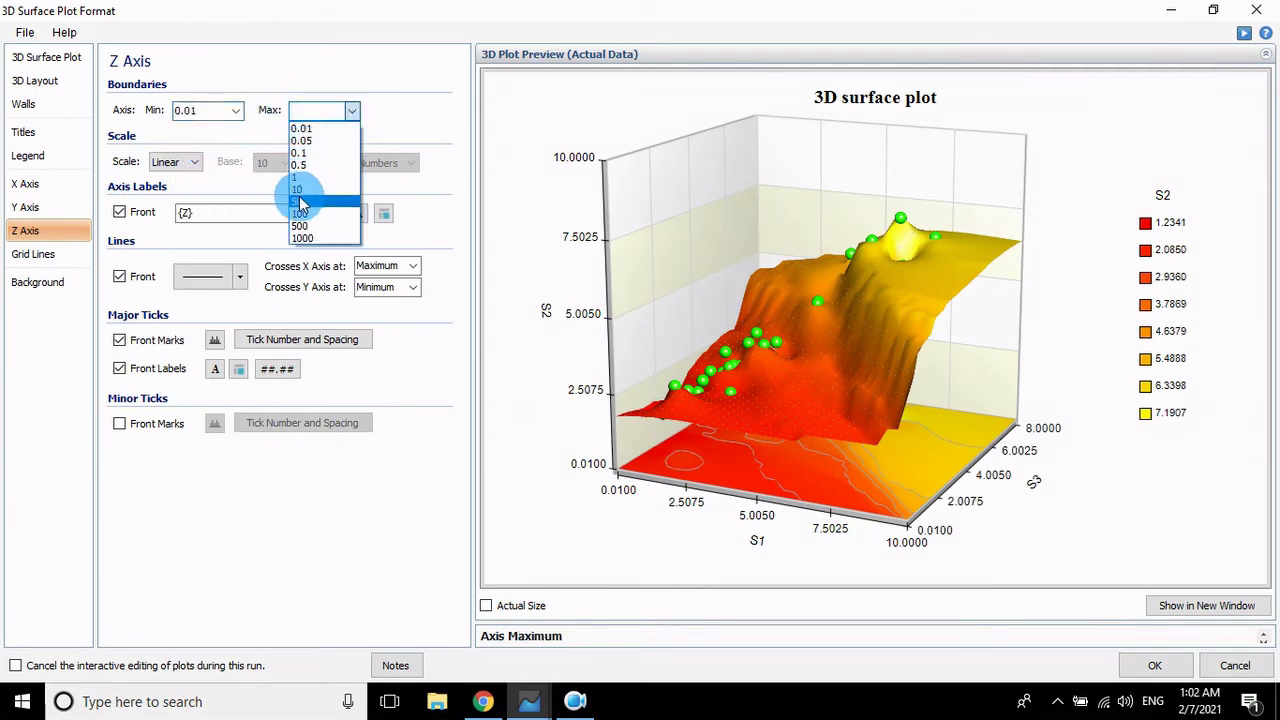
pyautogui.click(300, 189)
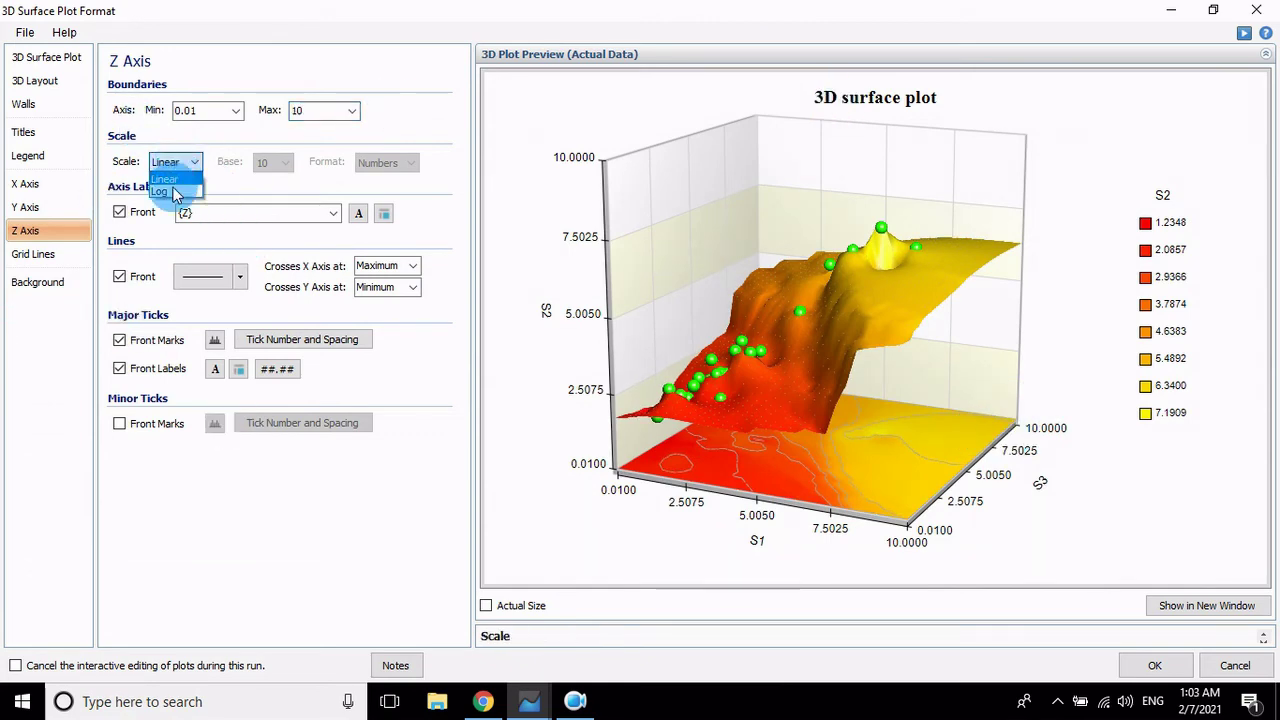
pyautogui.press('Down')
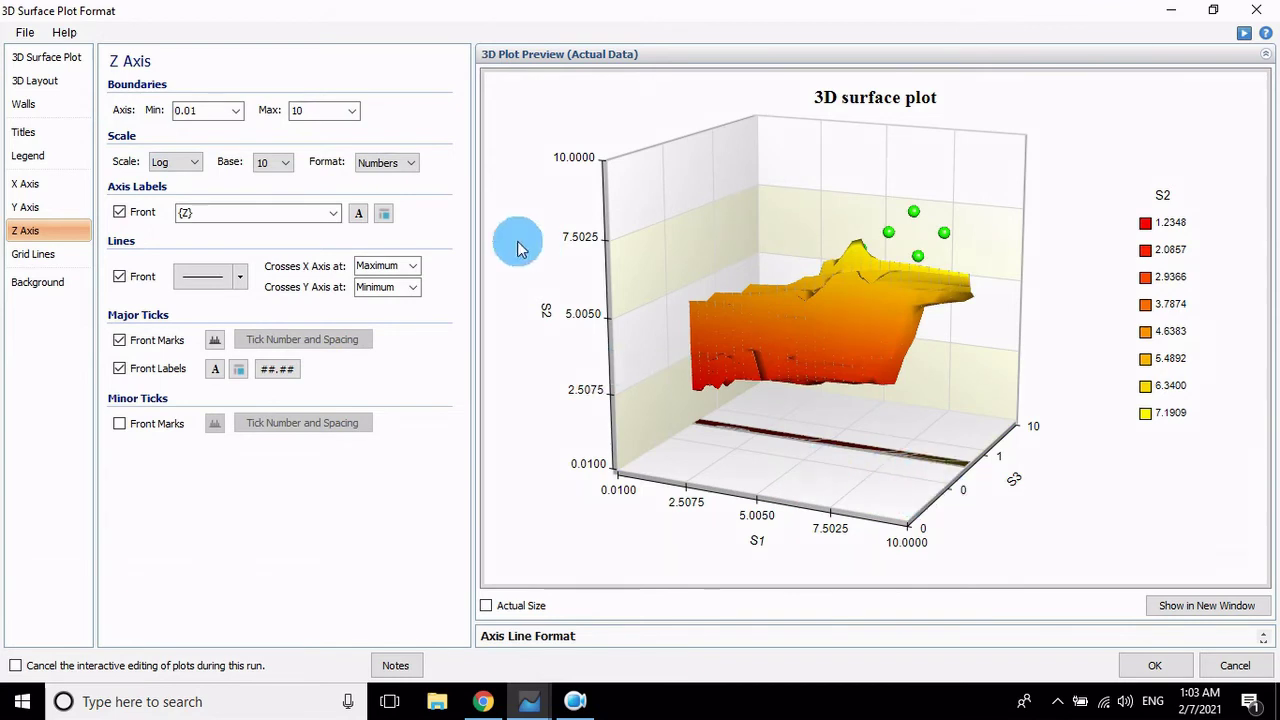
pyautogui.click(196, 163)
pyautogui.click(182, 183)
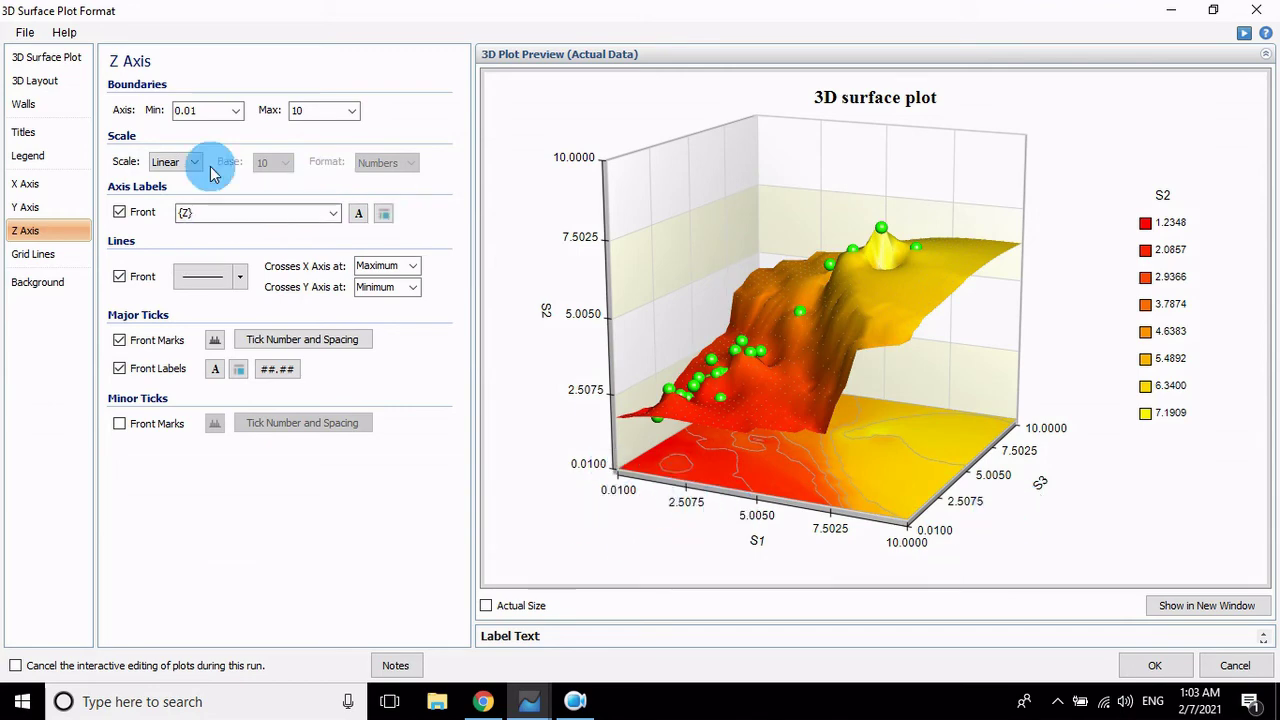
# - Reset the S3, S2 and S1 axis minimums to 0
pyautogui.click(236, 112)
pyautogui.scroll(1, 215, 130)
pyautogui.click(210, 123)
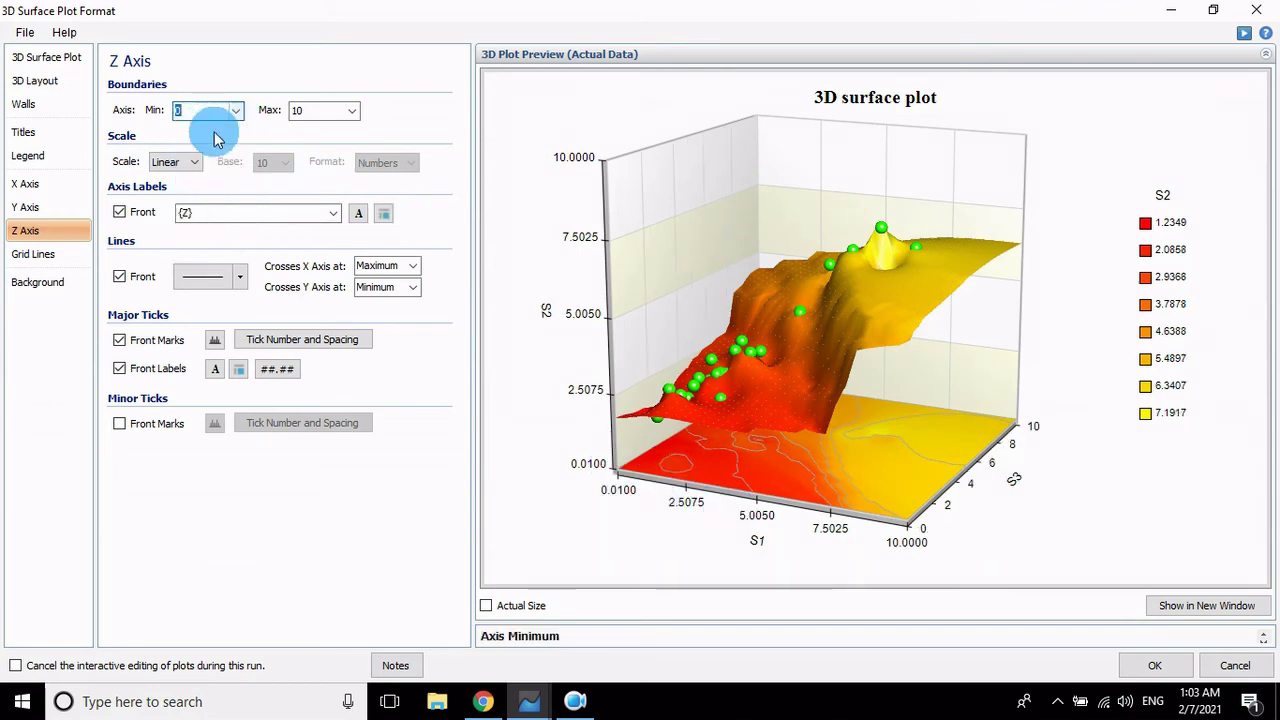
pyautogui.click(30, 208)
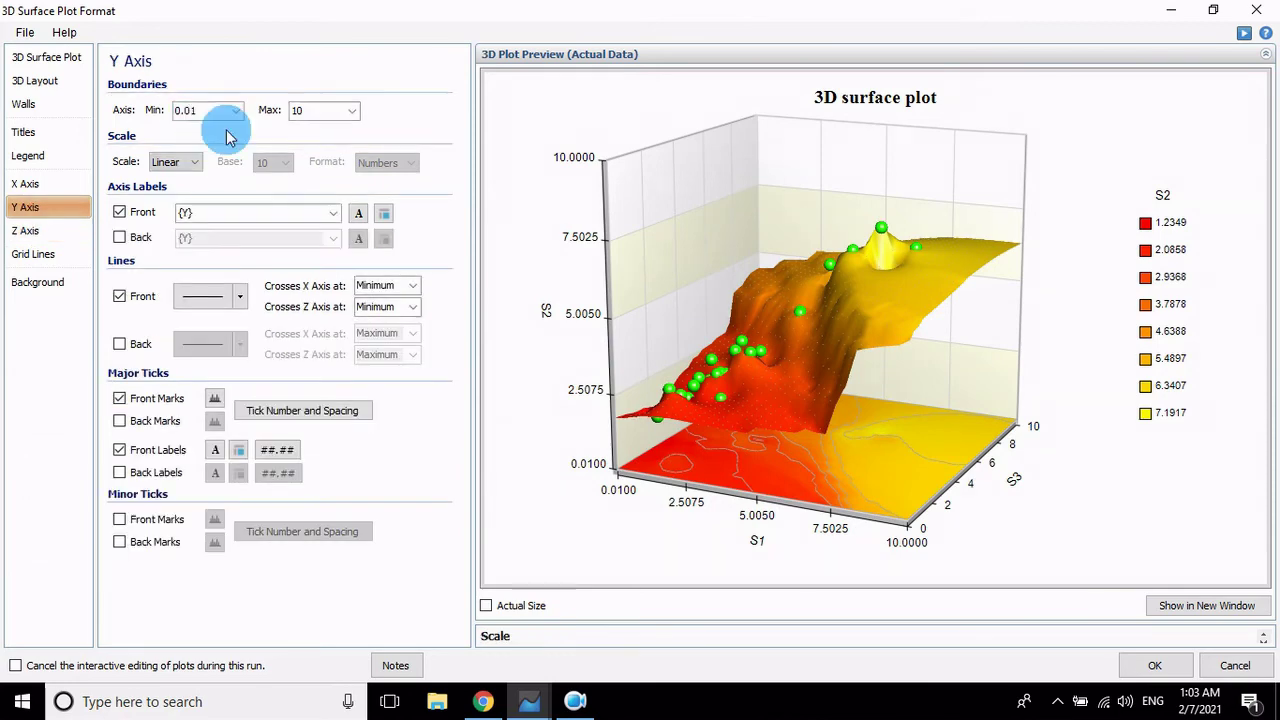
pyautogui.click(212, 112)
pyautogui.click(190, 128)
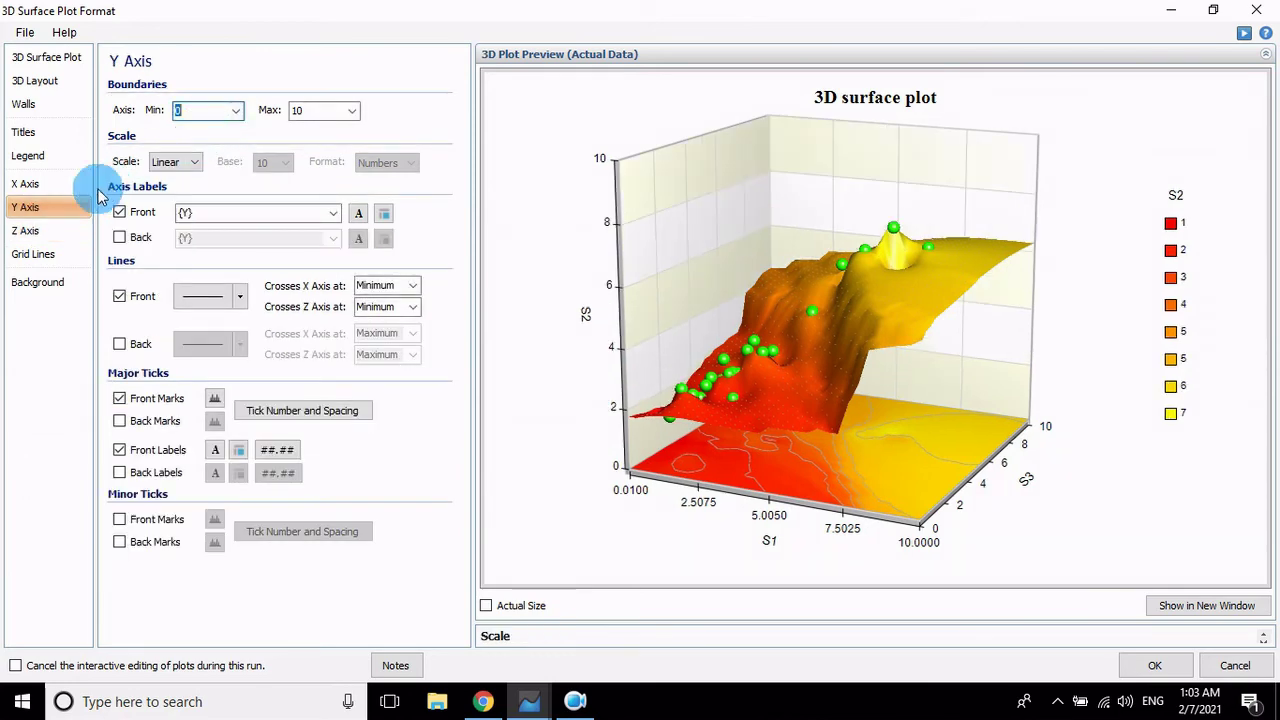
pyautogui.click(57, 184)
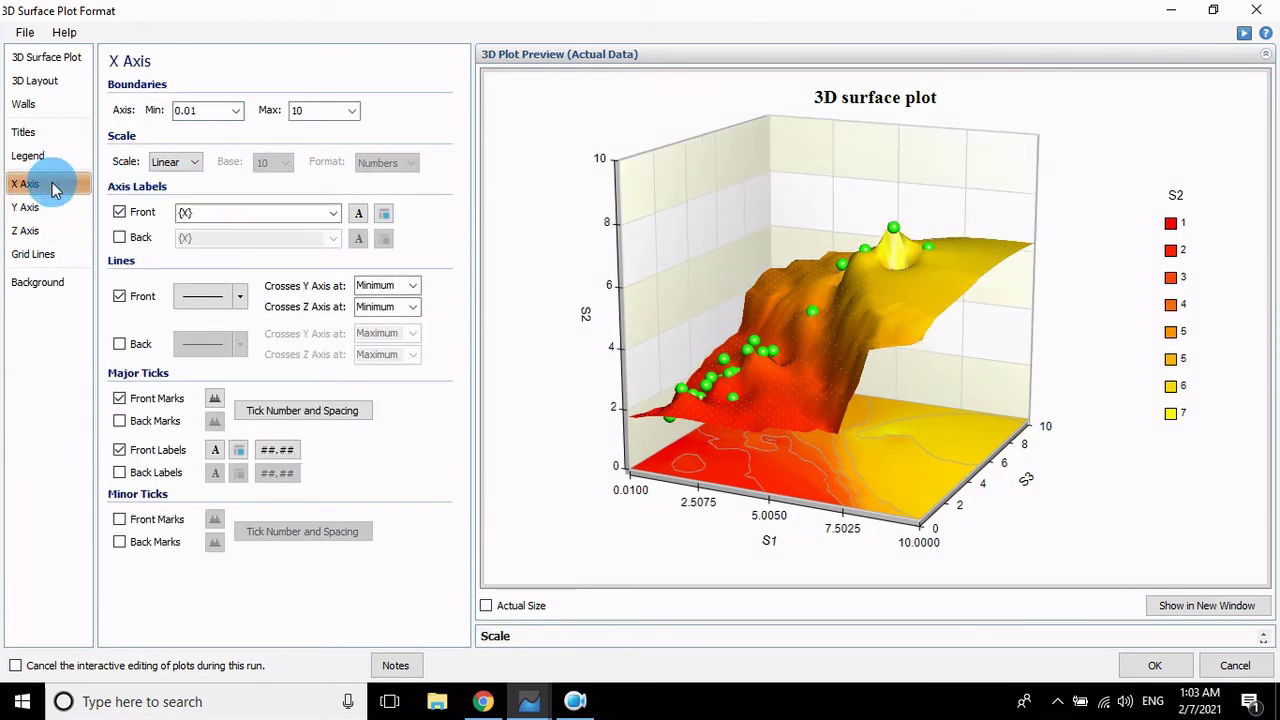
pyautogui.click(238, 115)
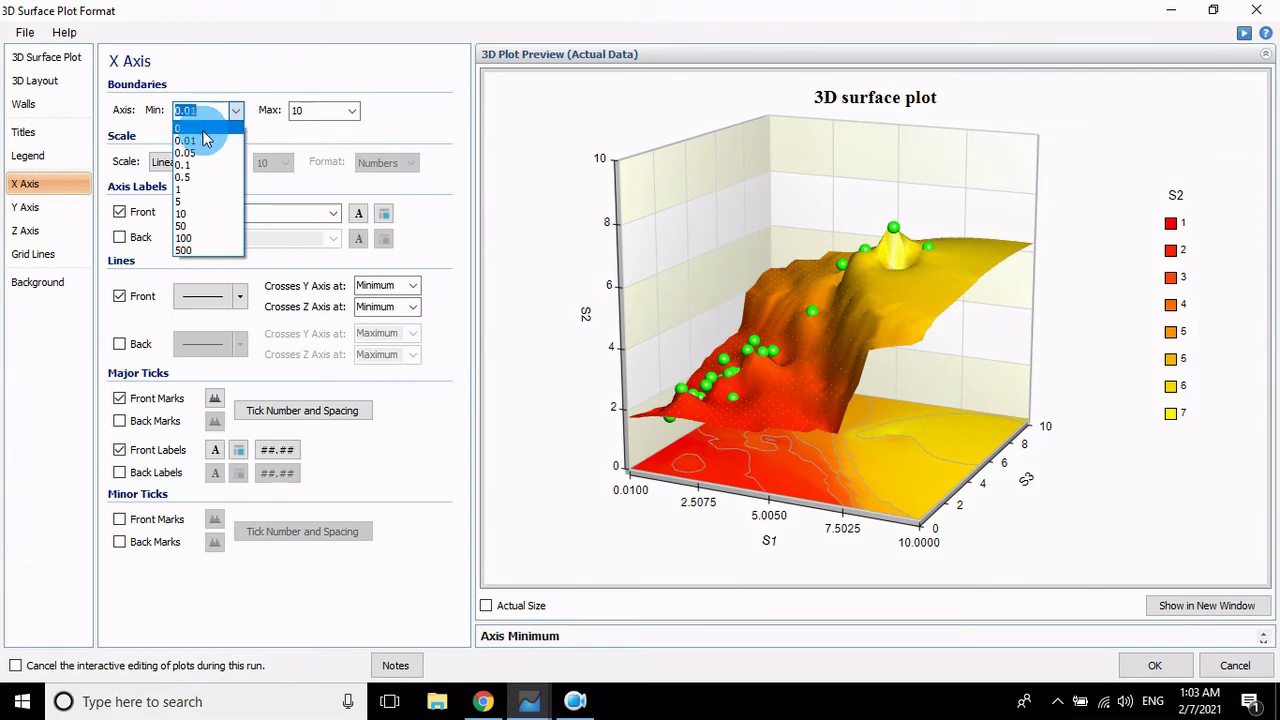
pyautogui.click(203, 129)
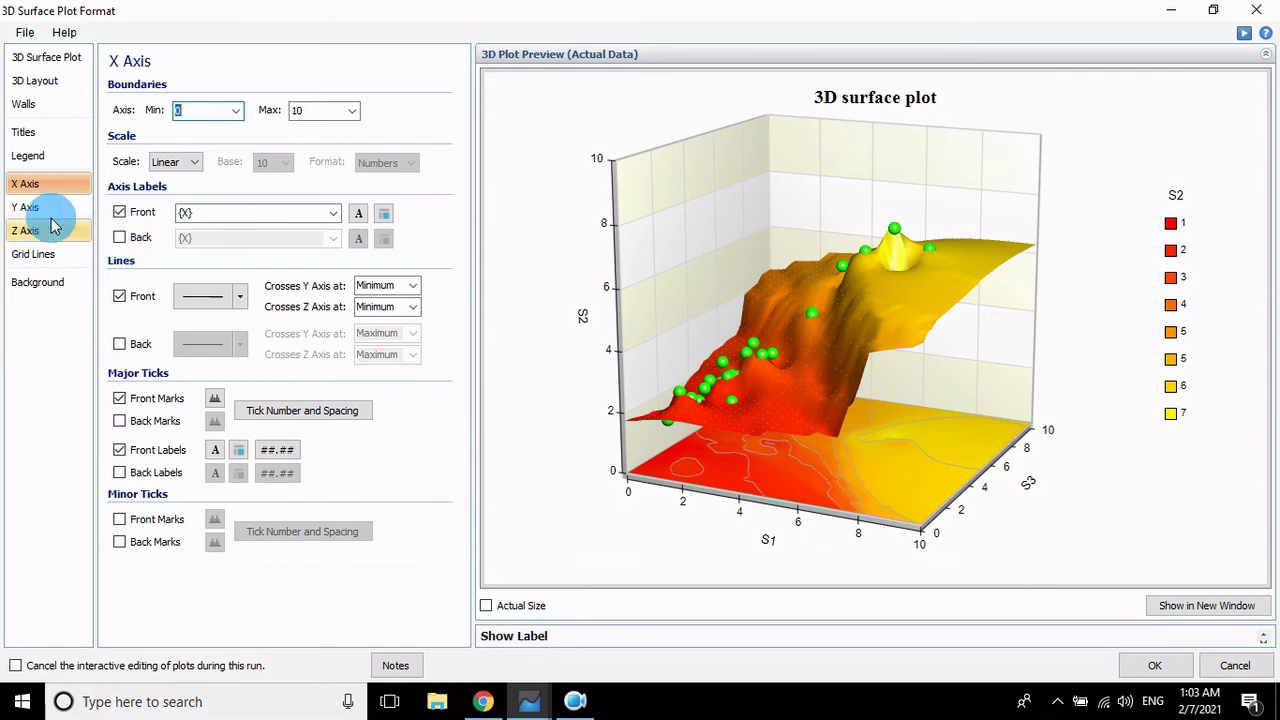
# - Turn on X-axis major grid lines, trying green and then thick dark blue styles
pyautogui.click(22, 263)
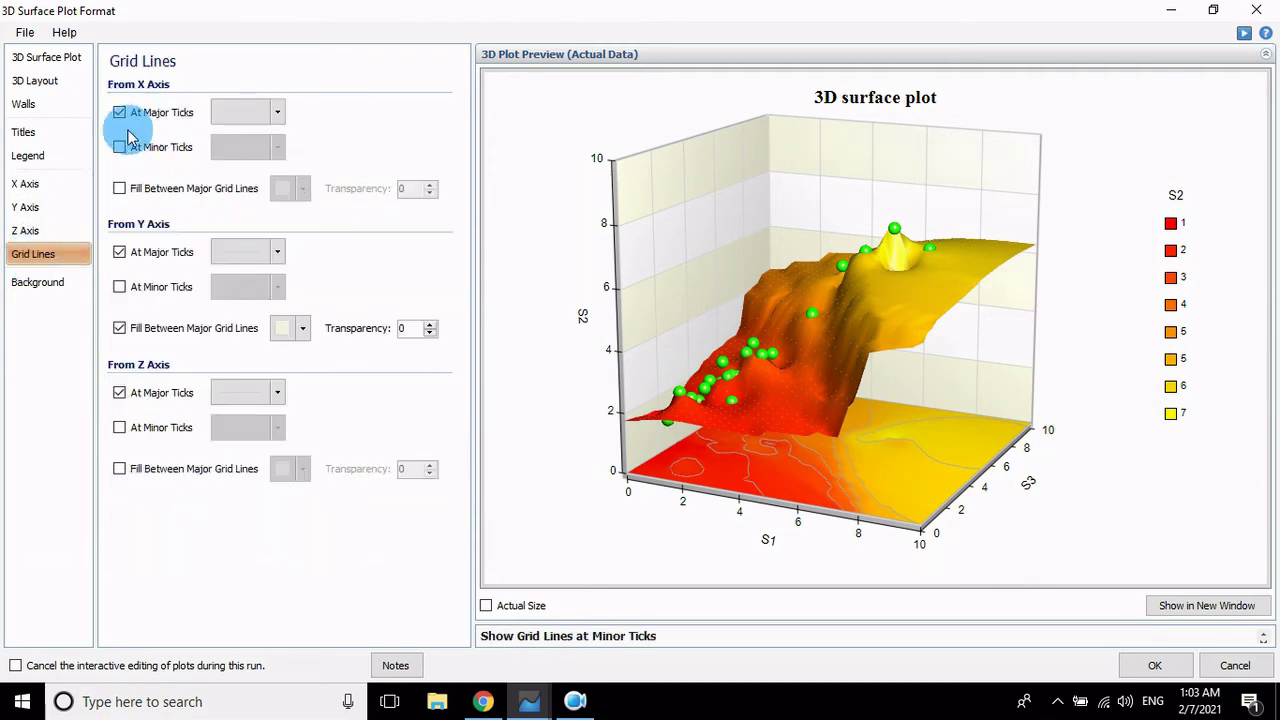
pyautogui.click(119, 115)
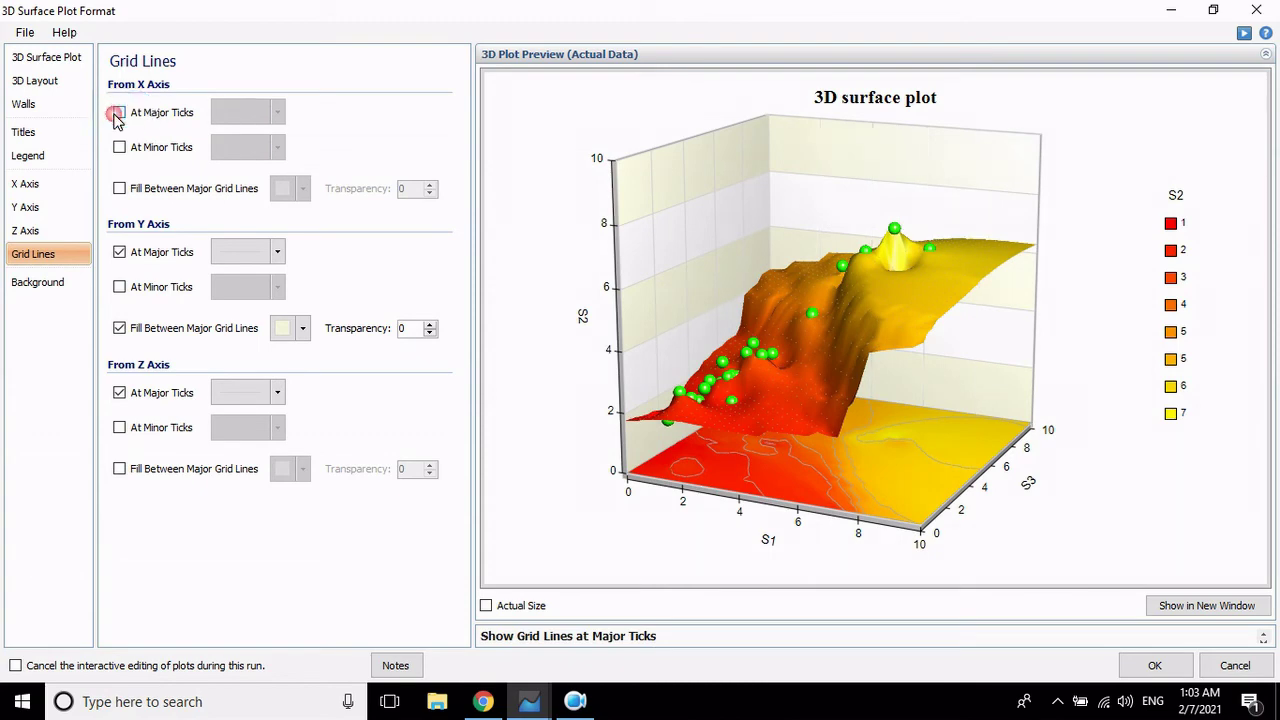
pyautogui.click(278, 114)
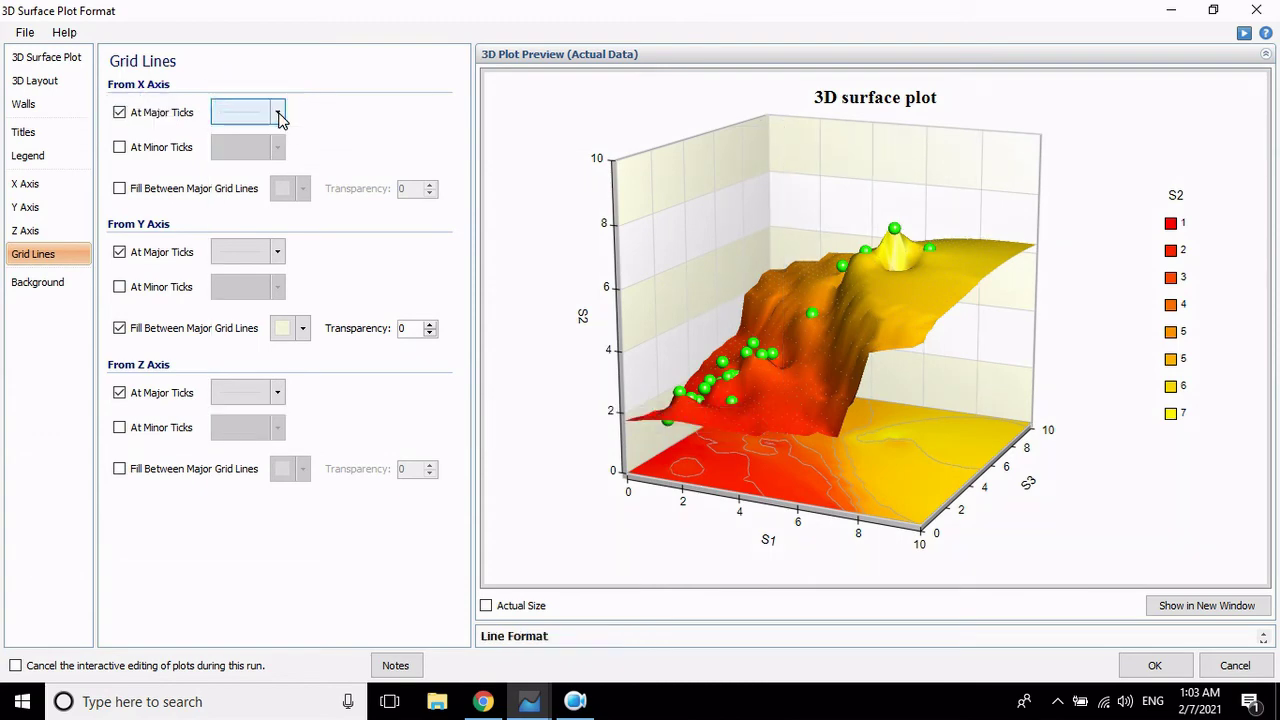
pyautogui.click(278, 114)
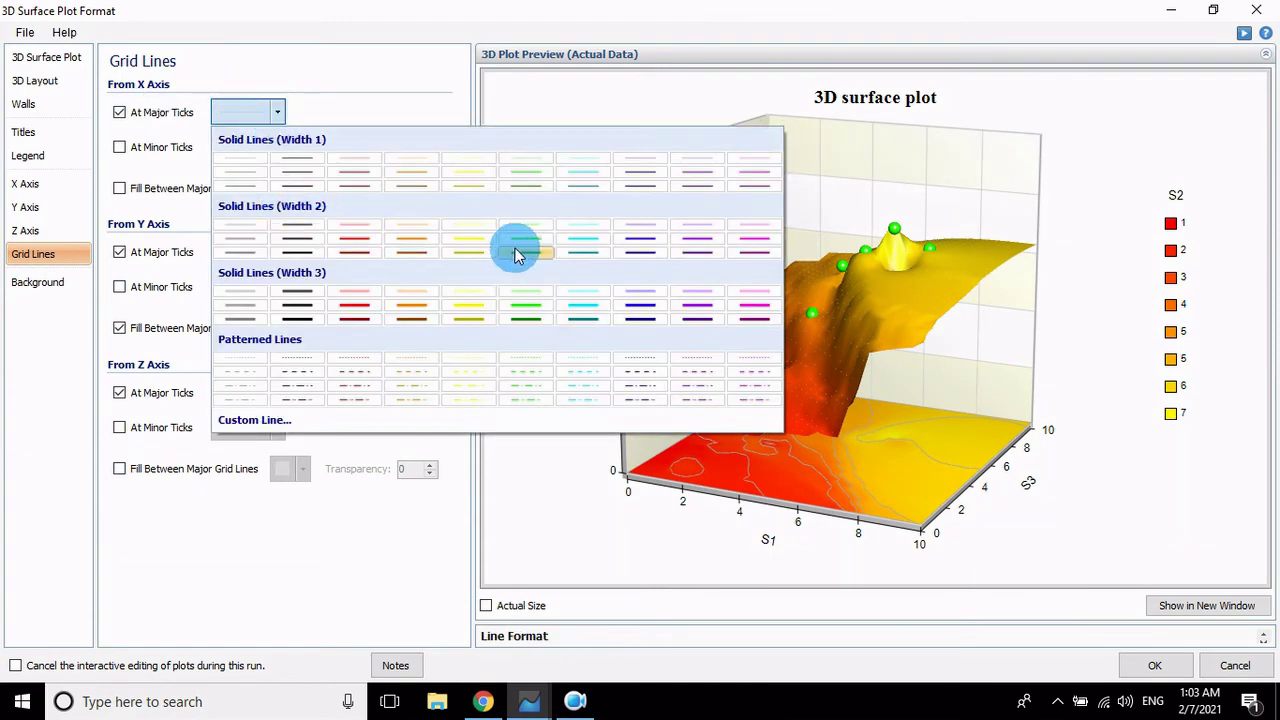
pyautogui.click(516, 249)
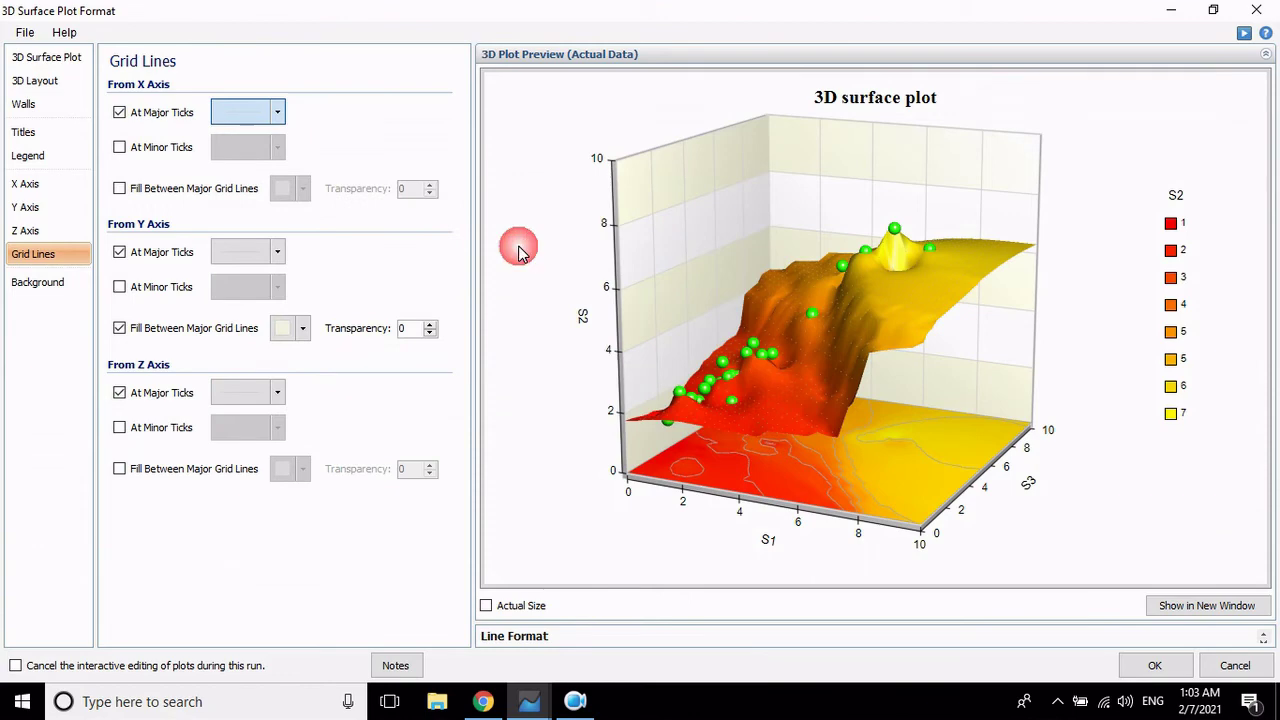
pyautogui.click(276, 112)
pyautogui.click(640, 305)
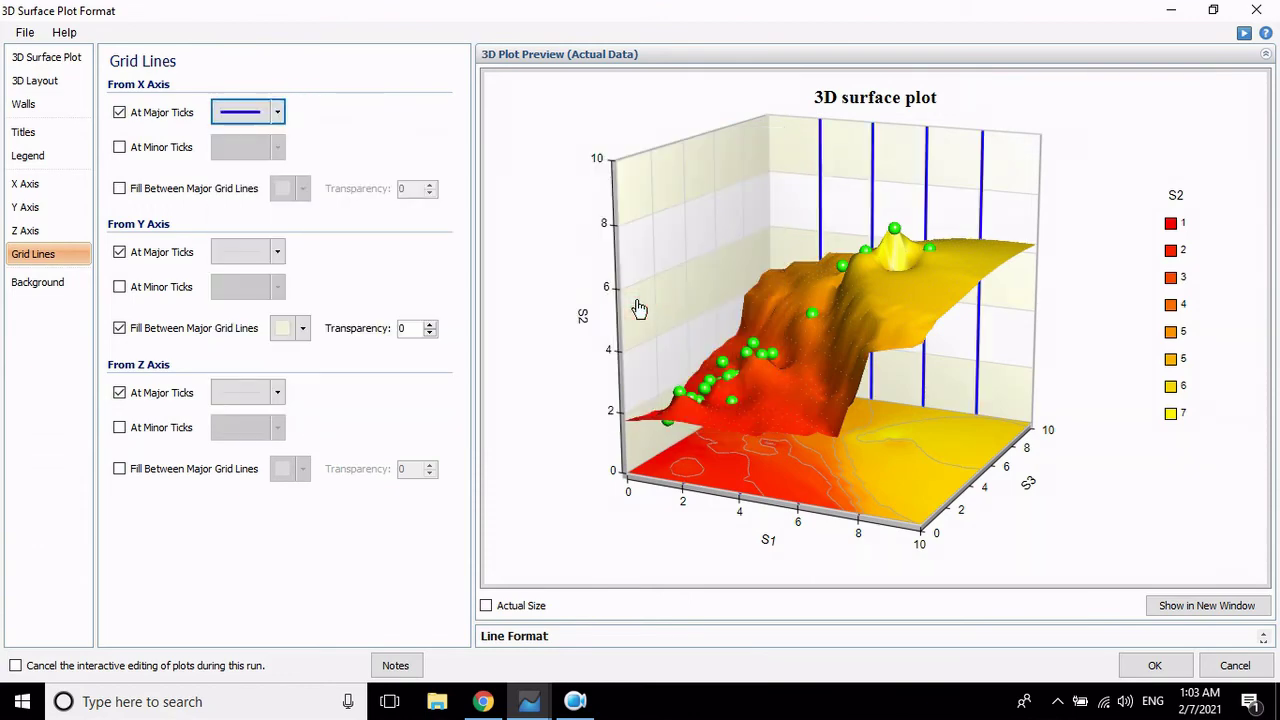
# - Try red X minor grid lines, then drop them and give X major grid lines a light style
pyautogui.click(145, 150)
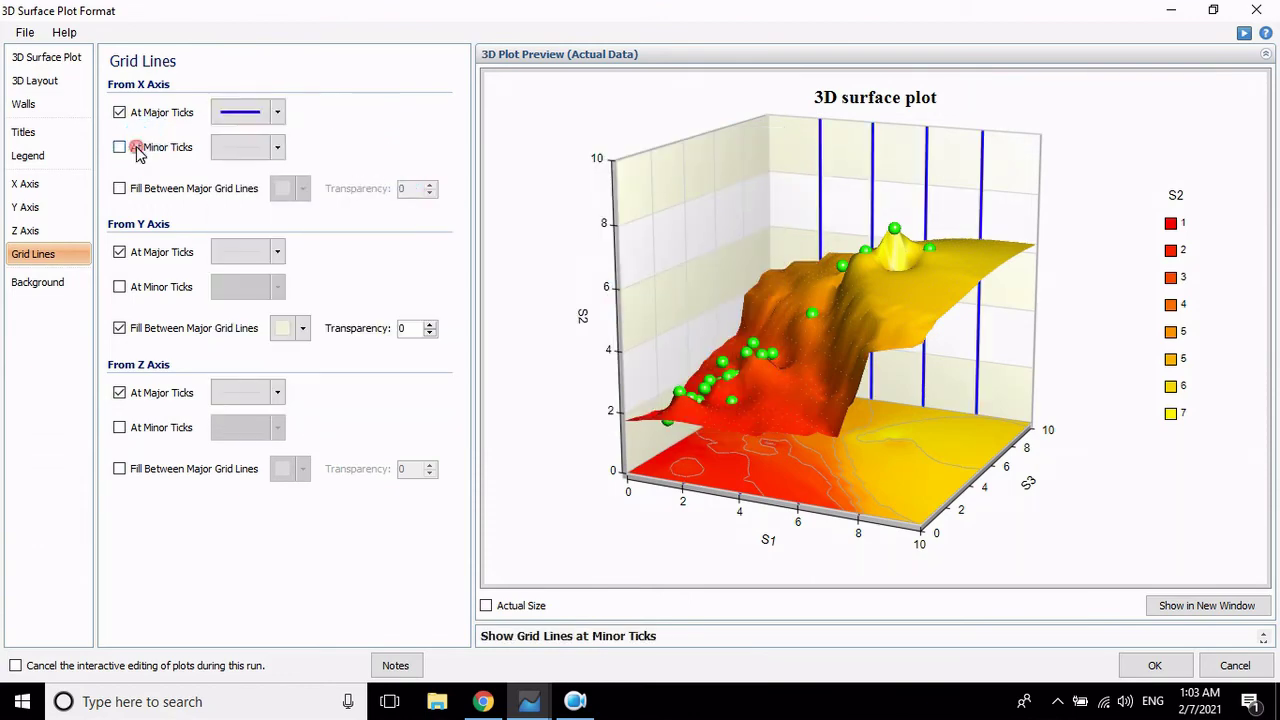
pyautogui.click(278, 148)
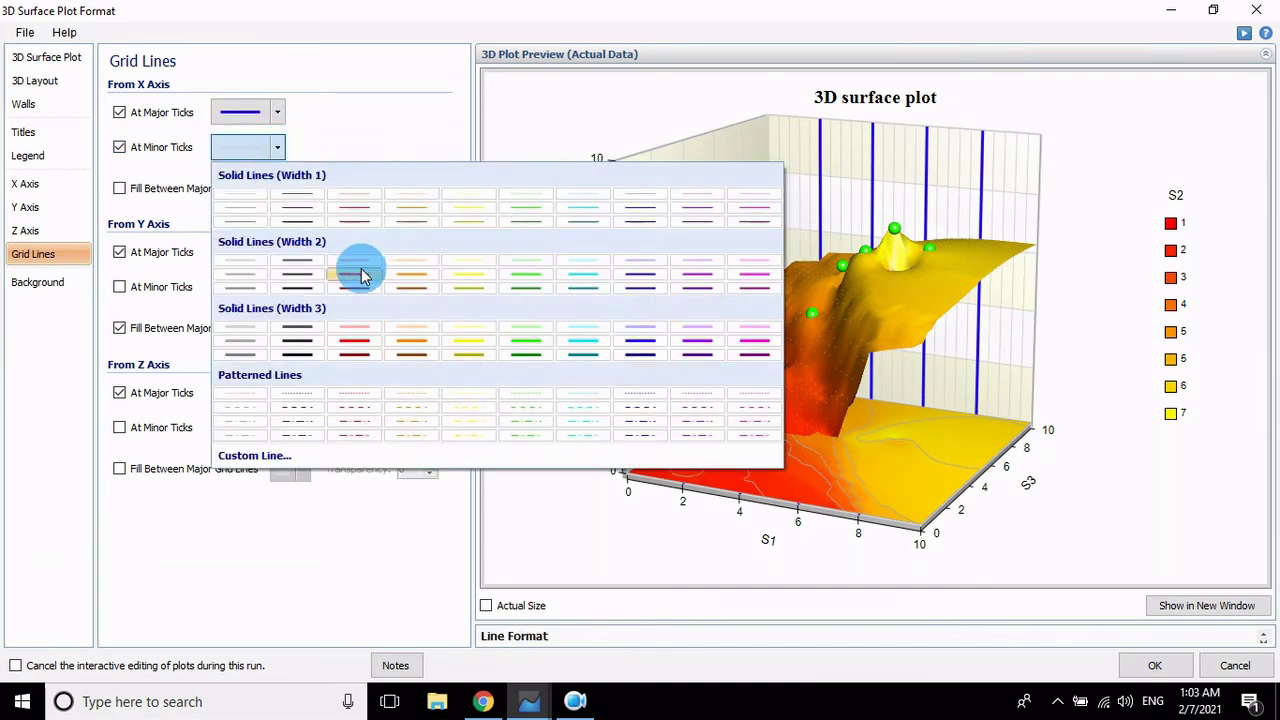
pyautogui.click(360, 270)
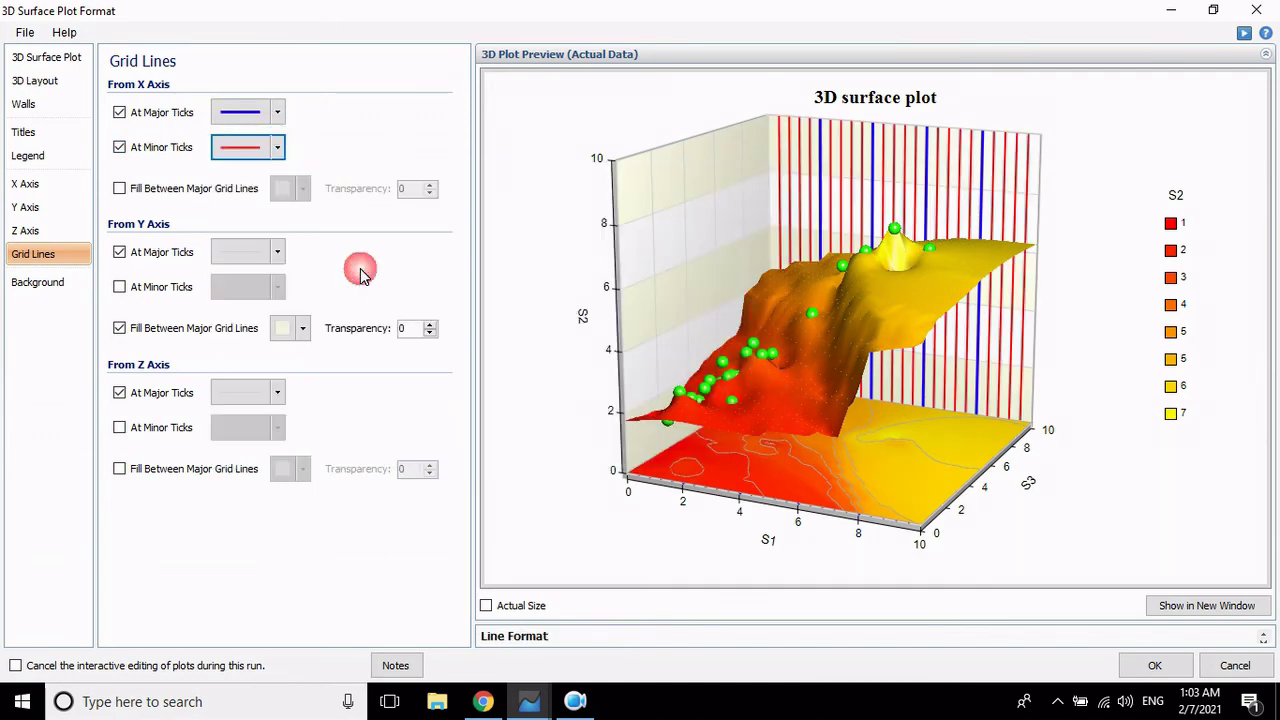
pyautogui.click(120, 148)
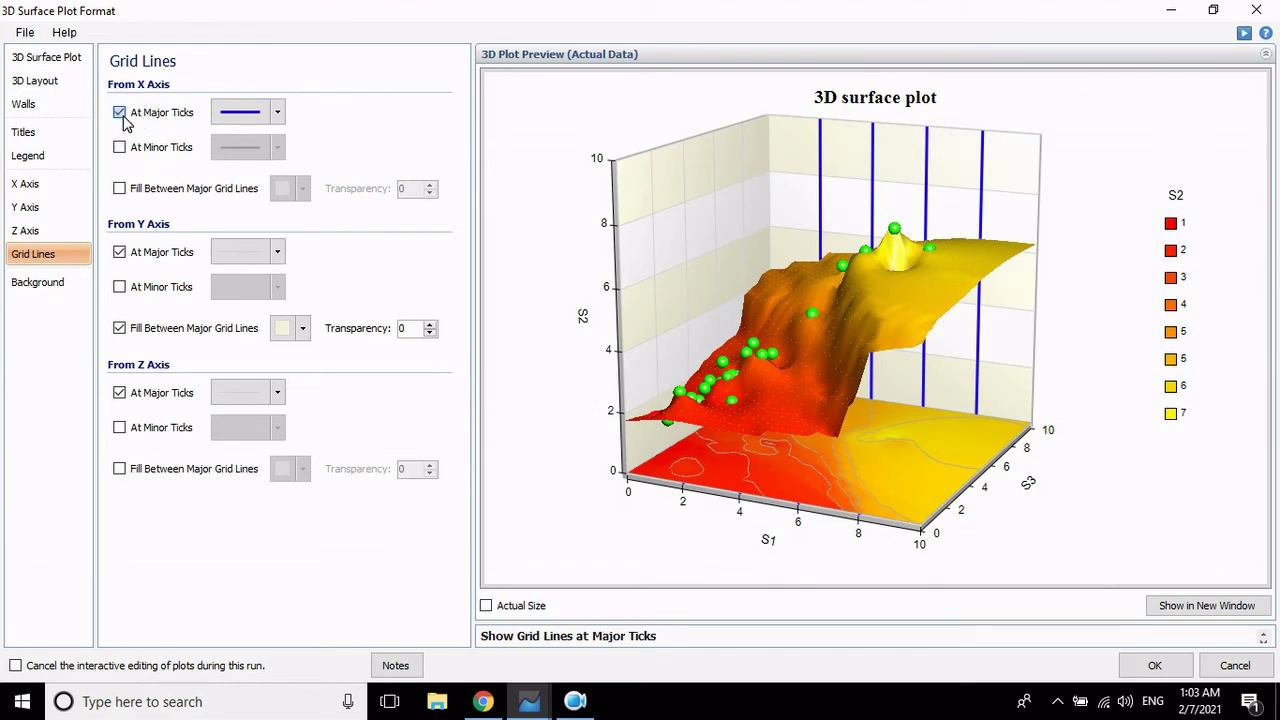
pyautogui.click(120, 113)
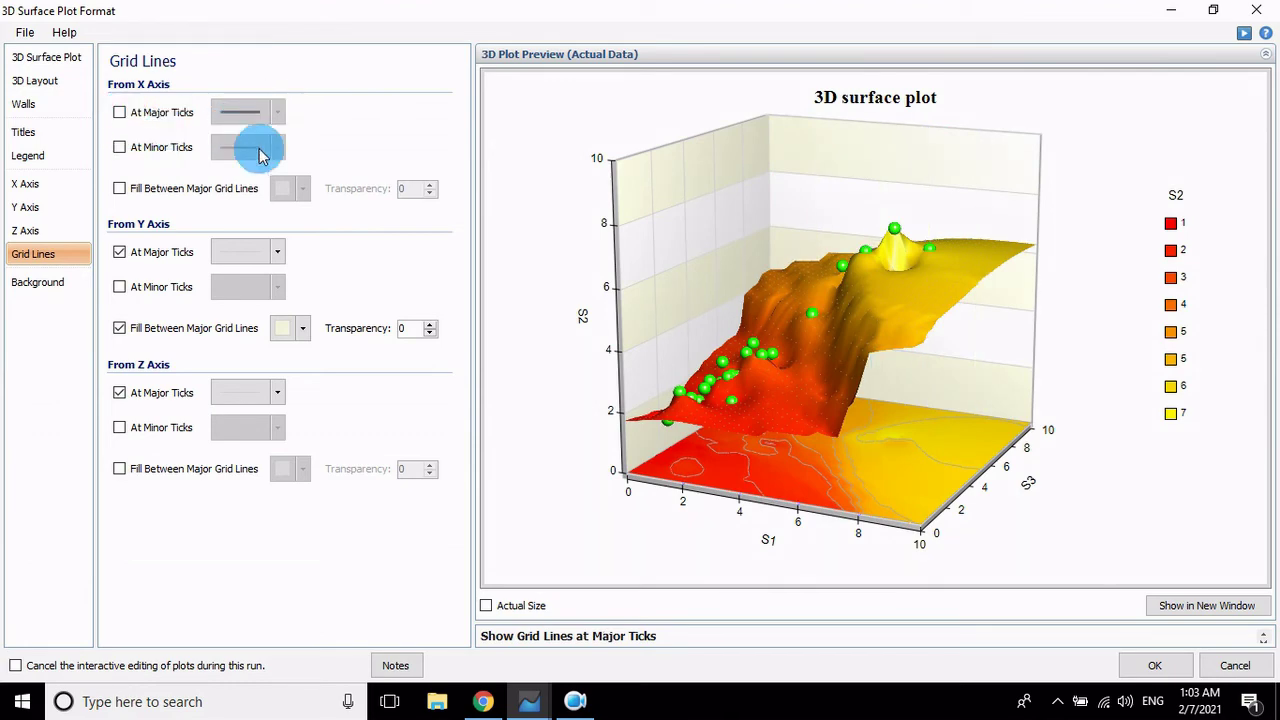
pyautogui.click(140, 112)
pyautogui.click(268, 113)
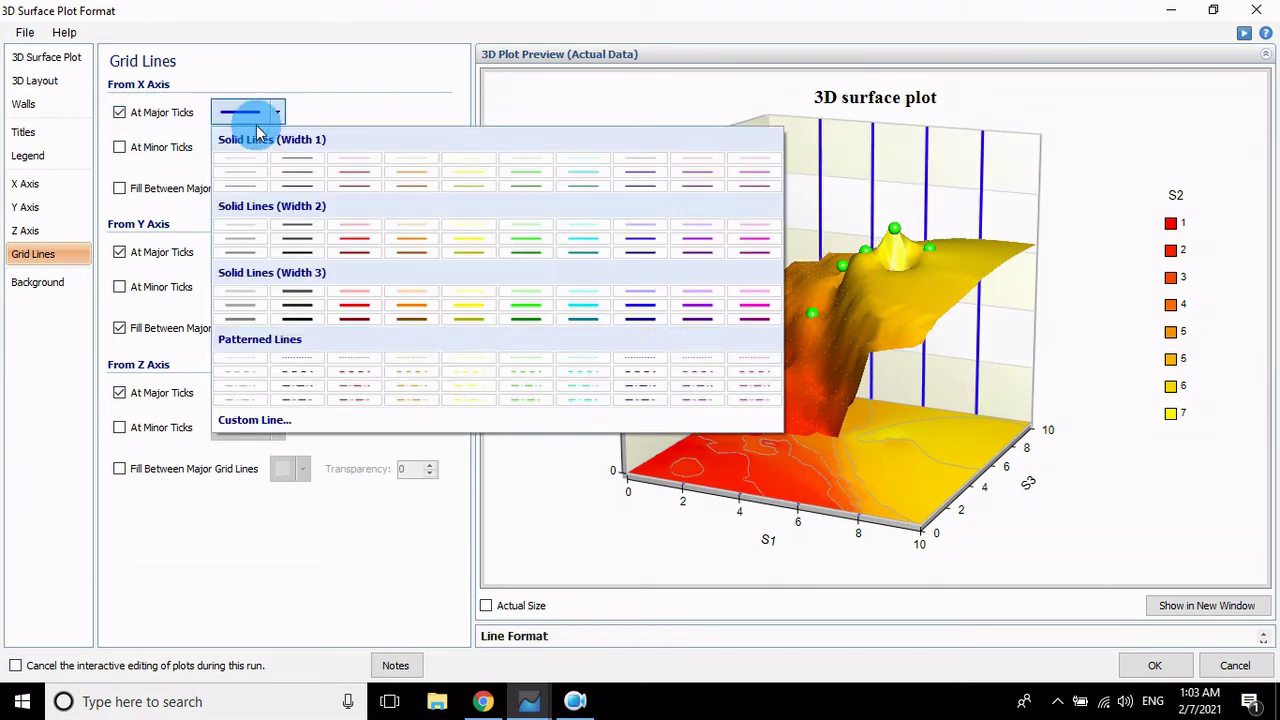
pyautogui.click(247, 168)
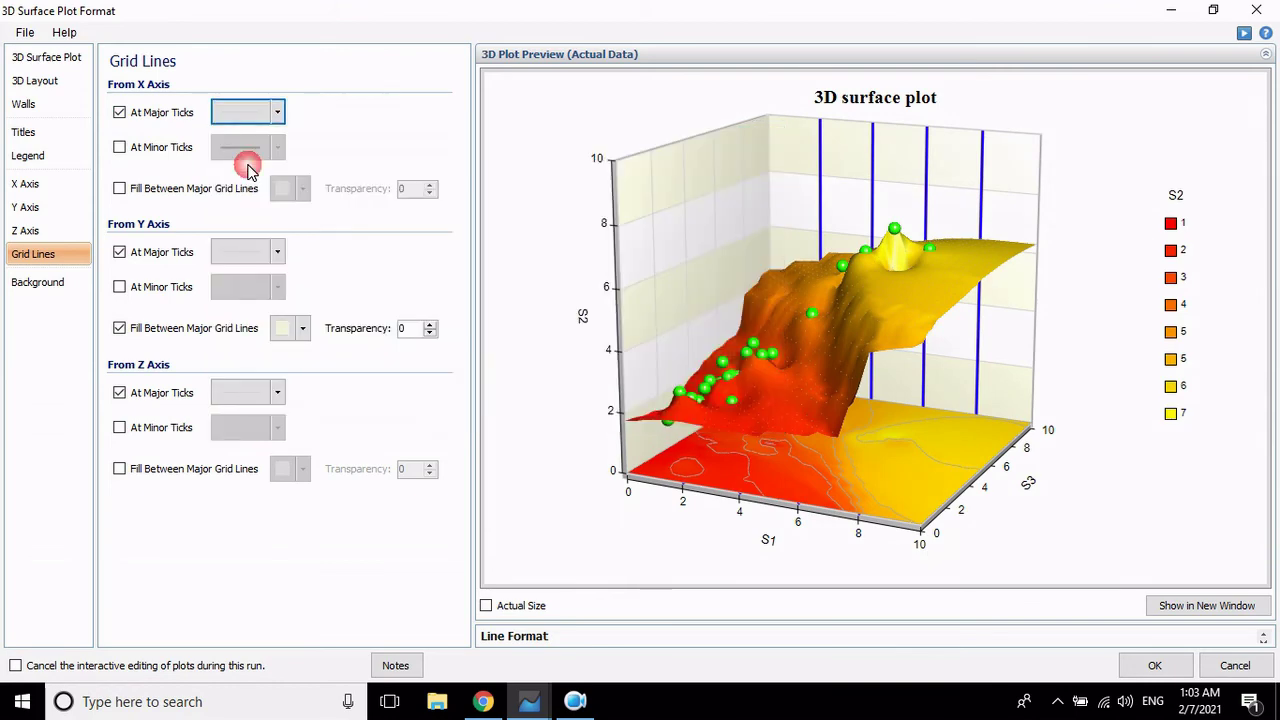
# - Fill between the X-axis major grid lines with white, after trying dark grey and yellow
pyautogui.click(124, 190)
pyautogui.click(303, 190)
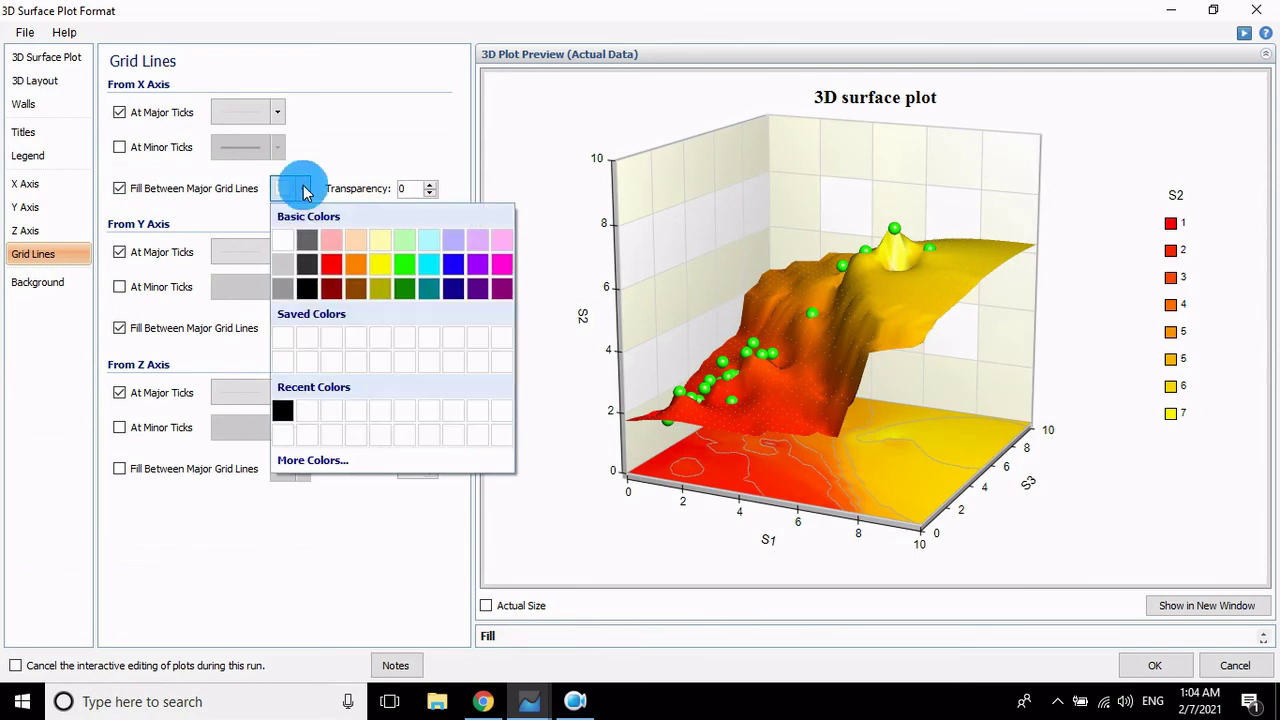
pyautogui.click(302, 240)
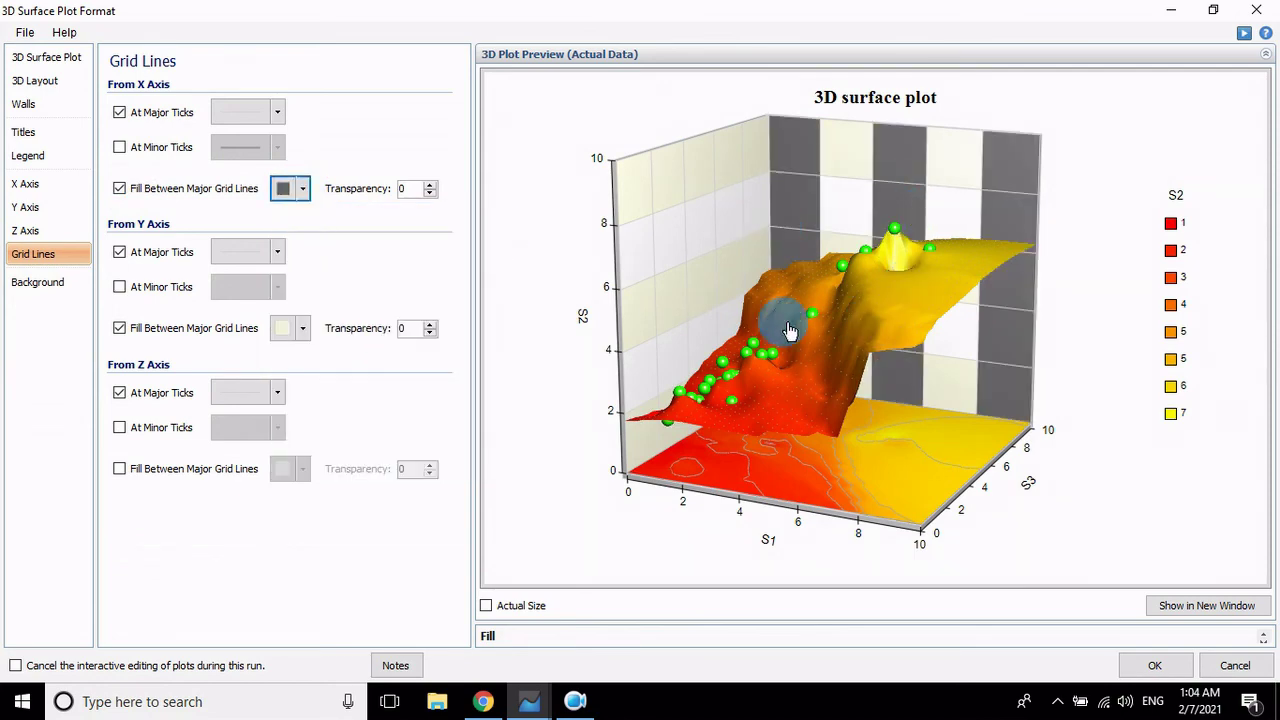
pyautogui.click(303, 189)
pyautogui.click(376, 268)
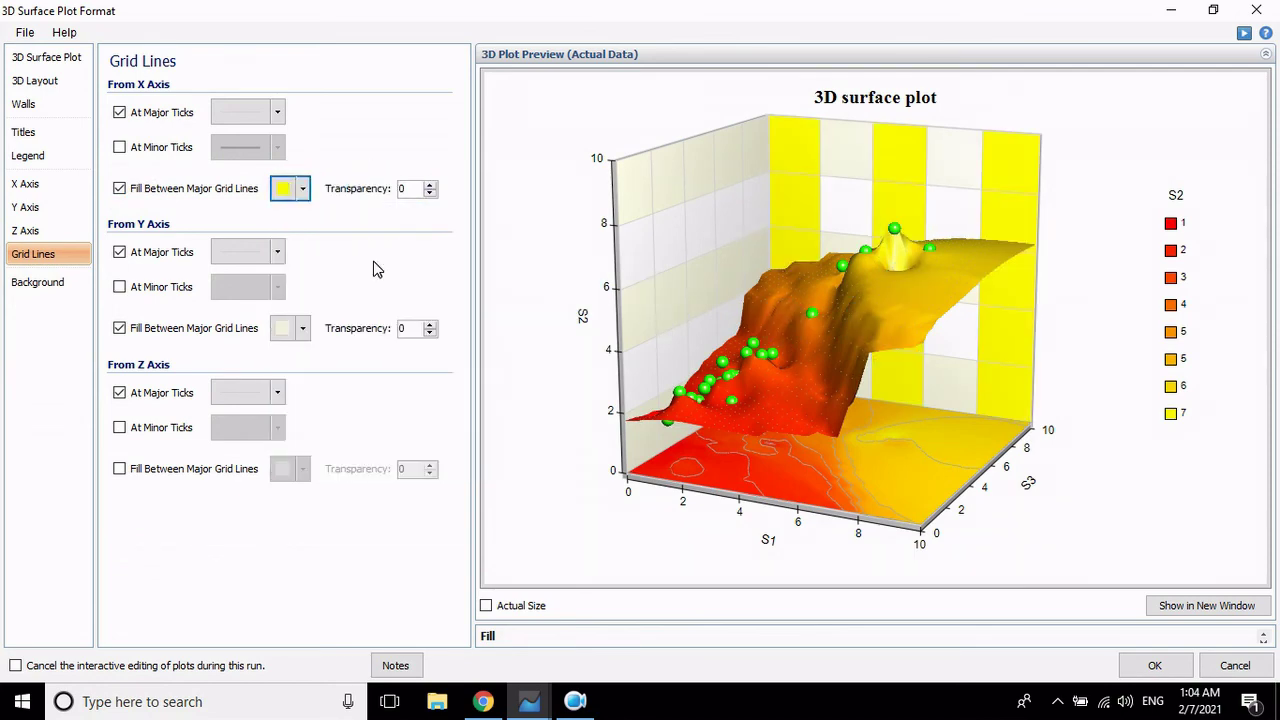
pyautogui.click(303, 189)
pyautogui.click(283, 246)
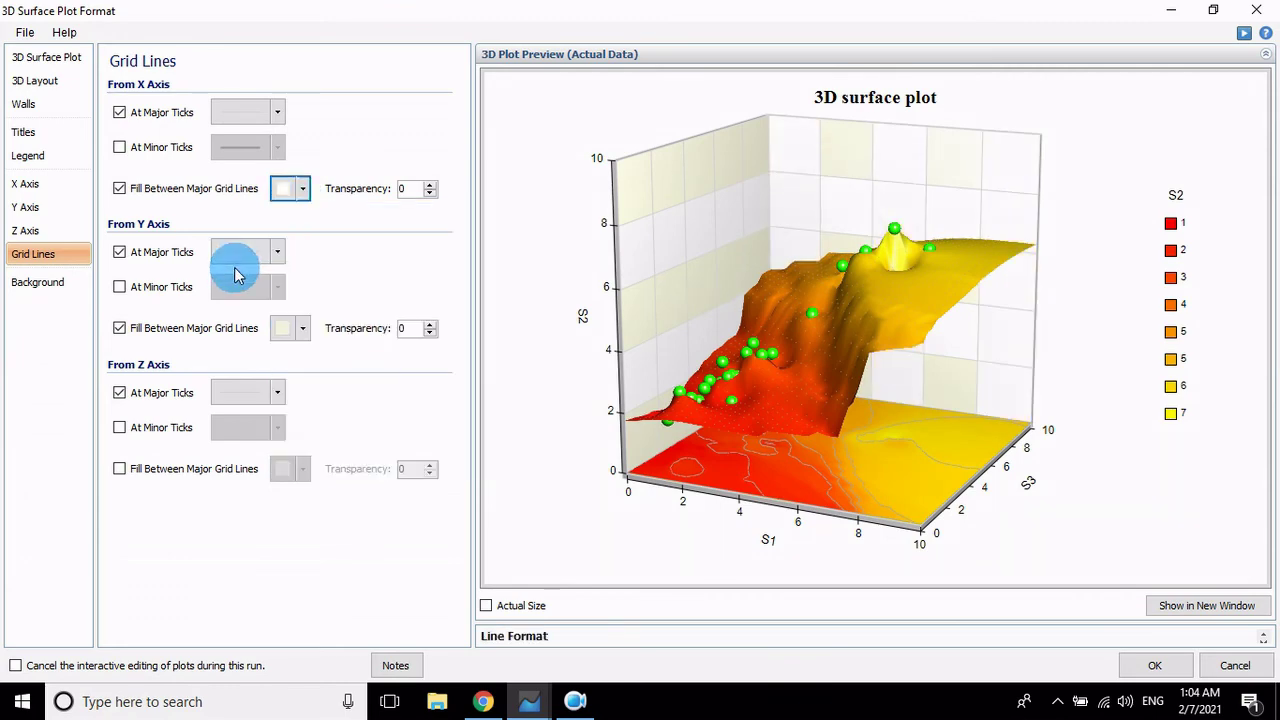
# - Try red then light grey Y-axis minor grid lines, then leave them off
pyautogui.click(163, 290)
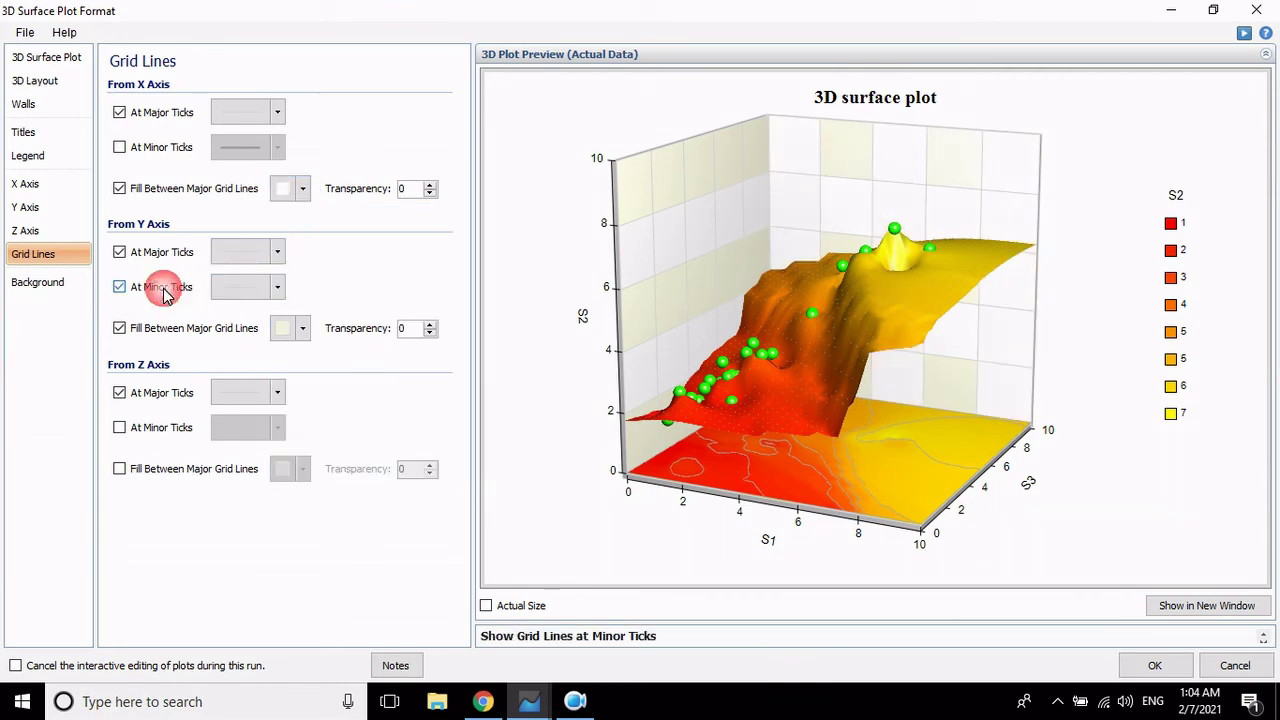
pyautogui.click(278, 288)
pyautogui.click(348, 404)
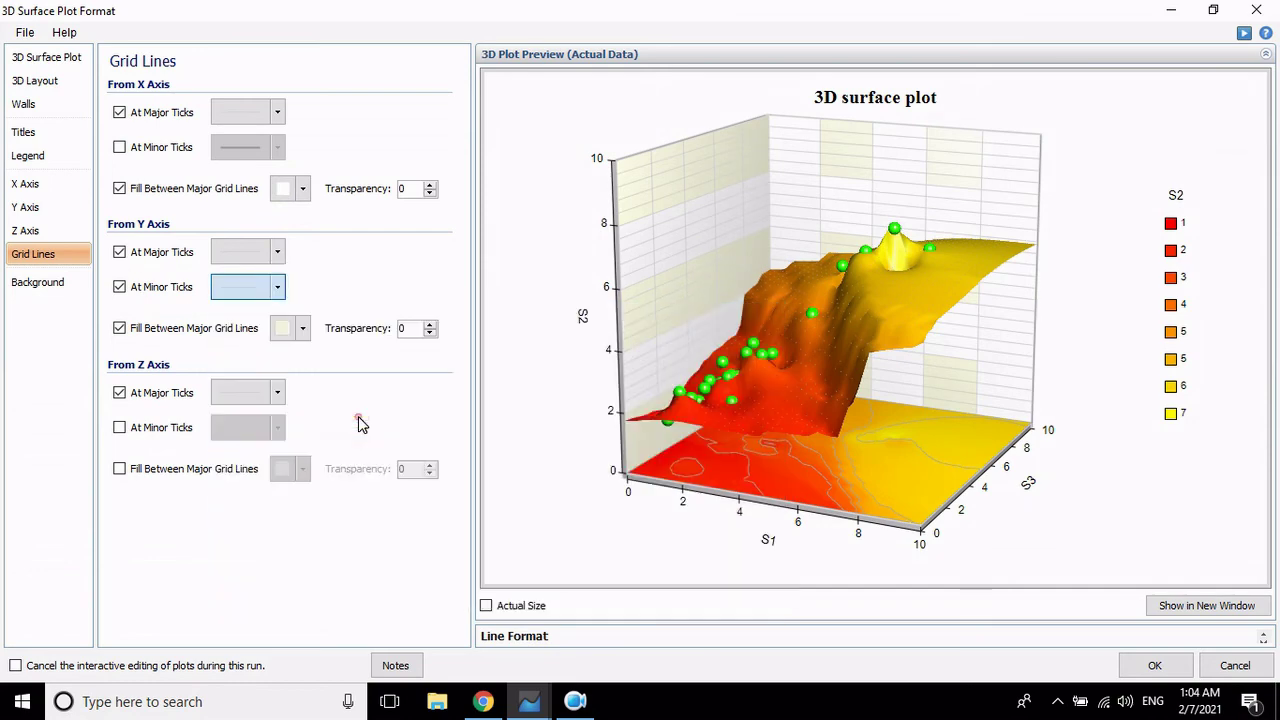
pyautogui.click(278, 290)
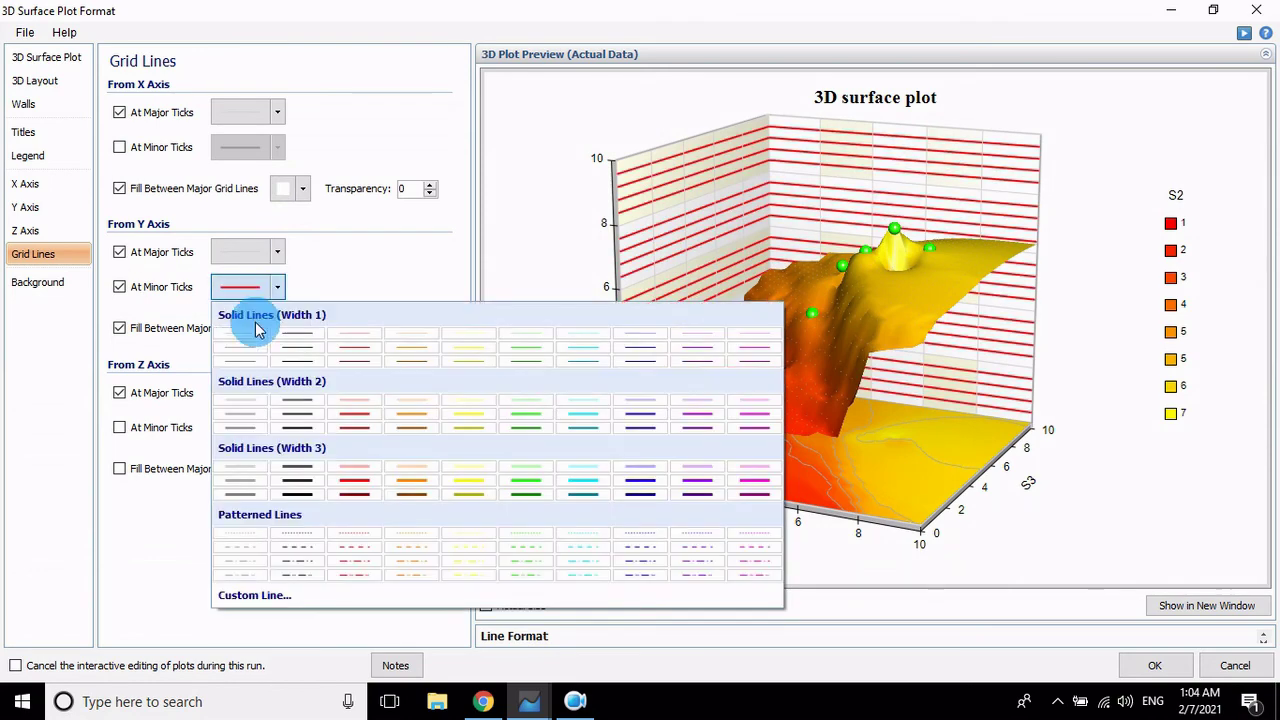
pyautogui.click(254, 330)
pyautogui.click(119, 288)
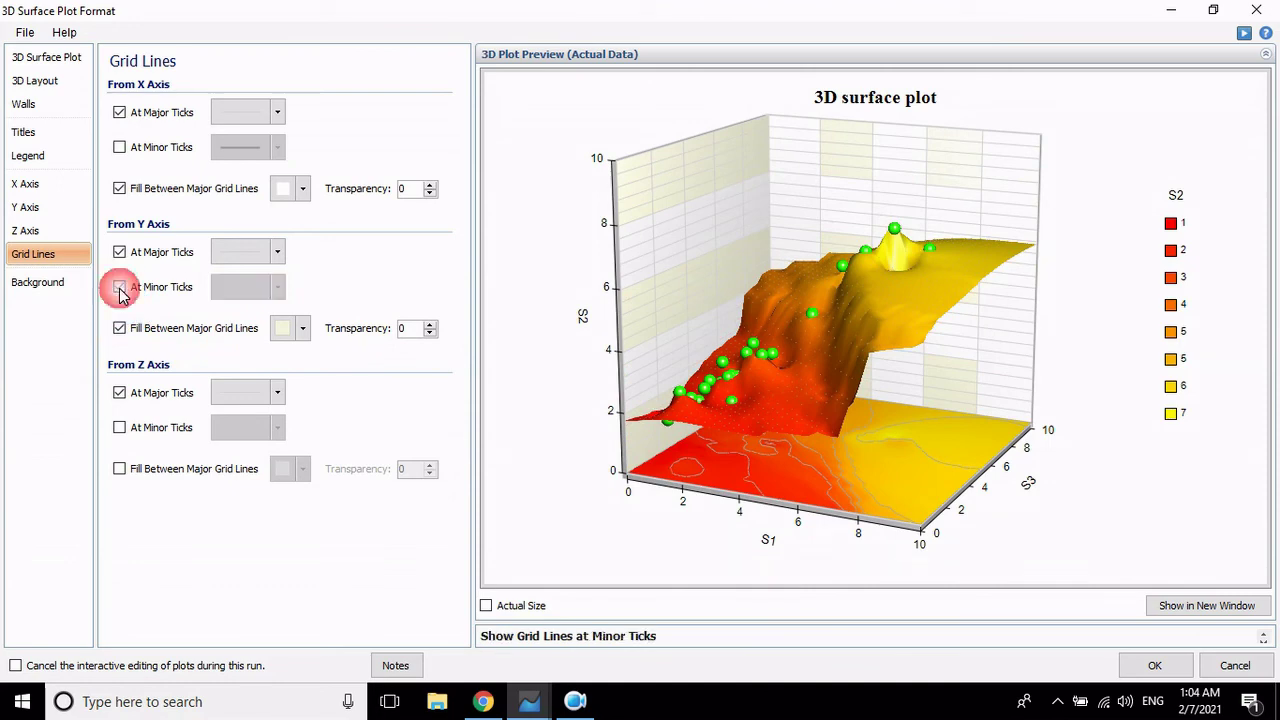
pyautogui.click(40, 284)
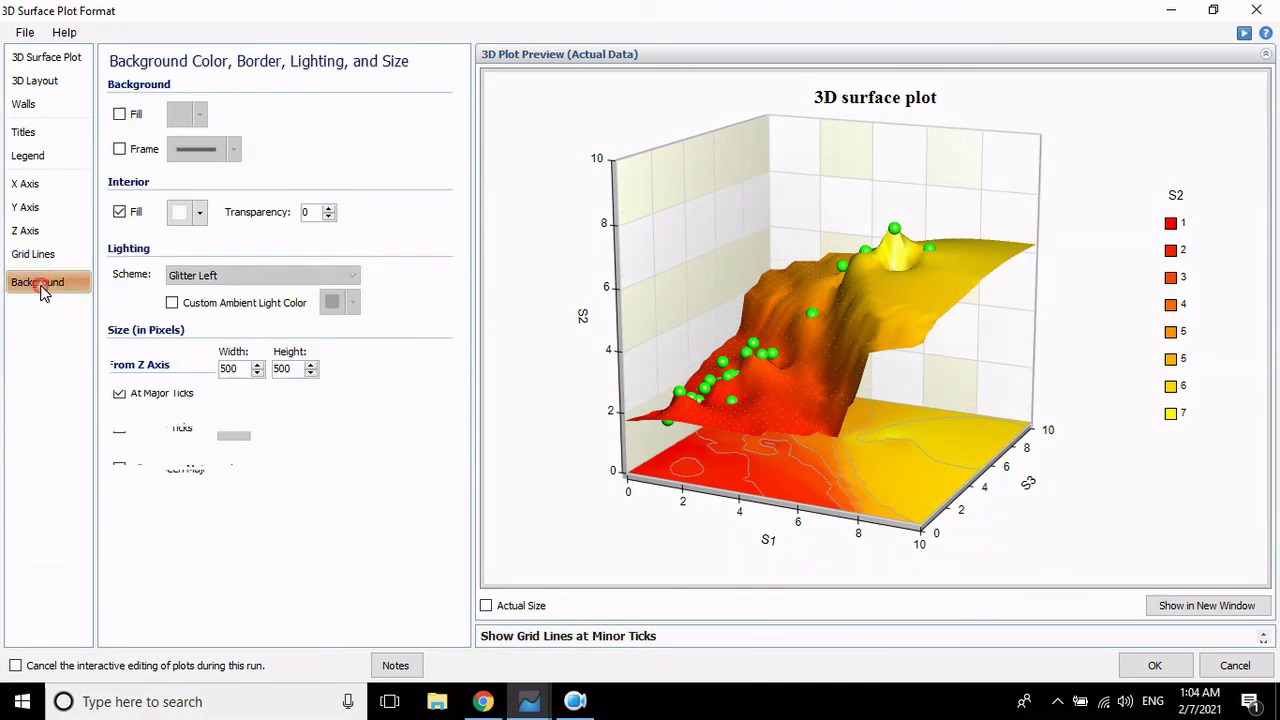
# - Turn on a background fill for the plot and set it to white
pyautogui.click(156, 116)
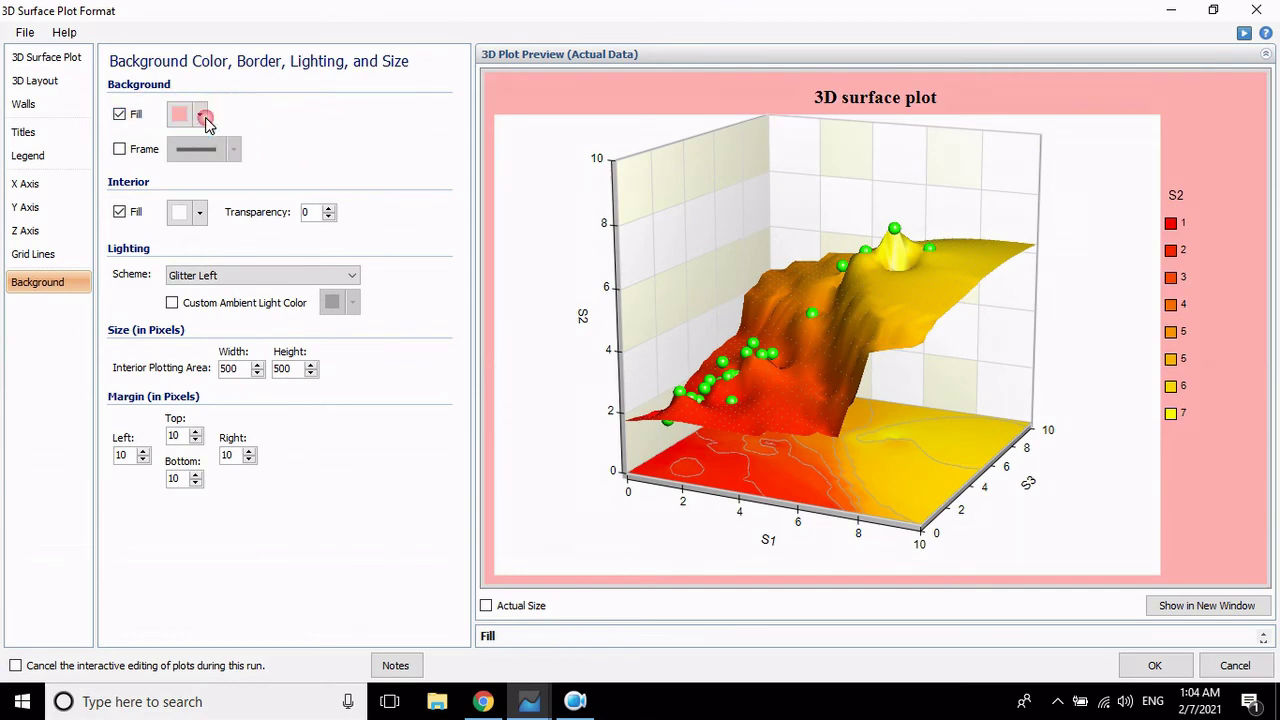
pyautogui.click(203, 116)
pyautogui.click(205, 190)
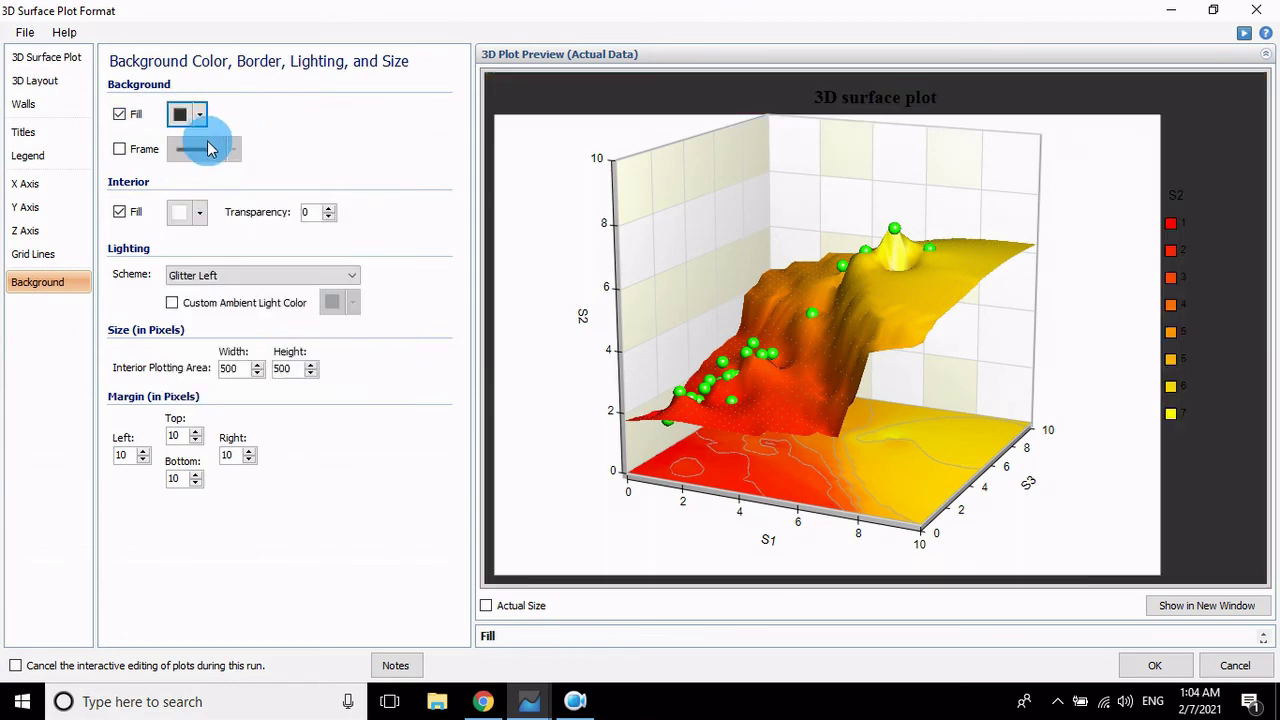
pyautogui.click(201, 117)
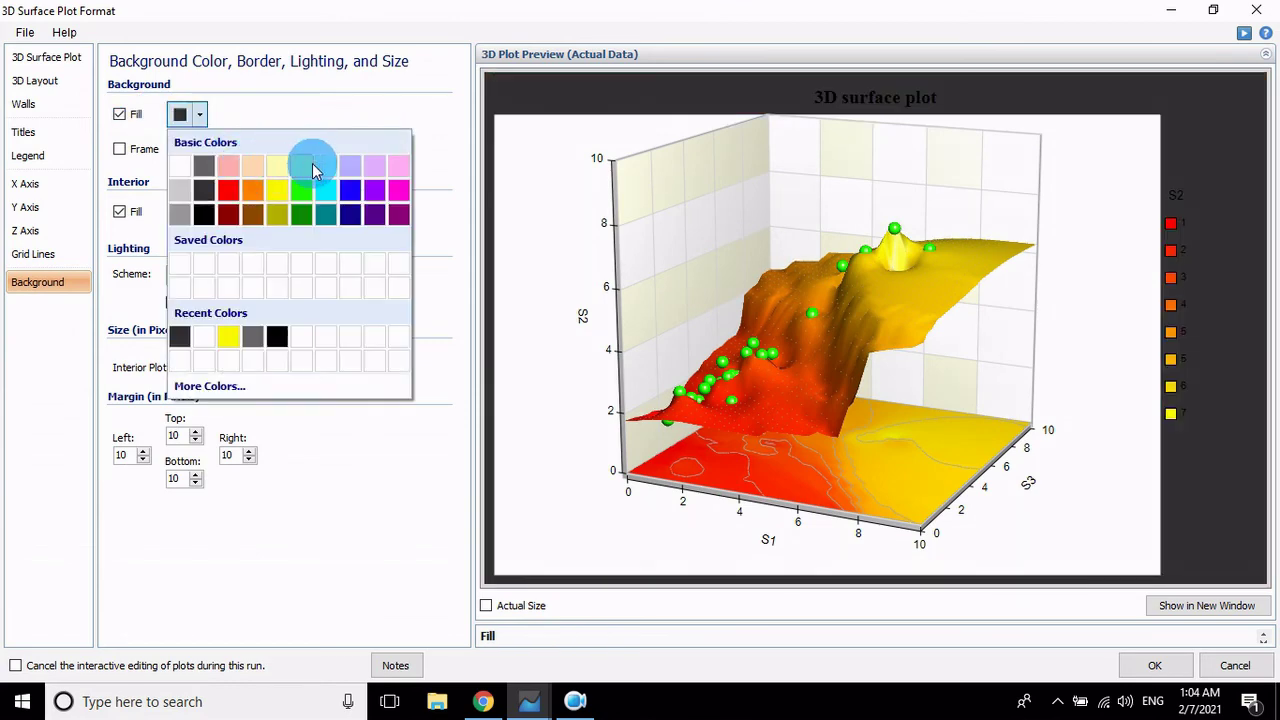
pyautogui.click(301, 165)
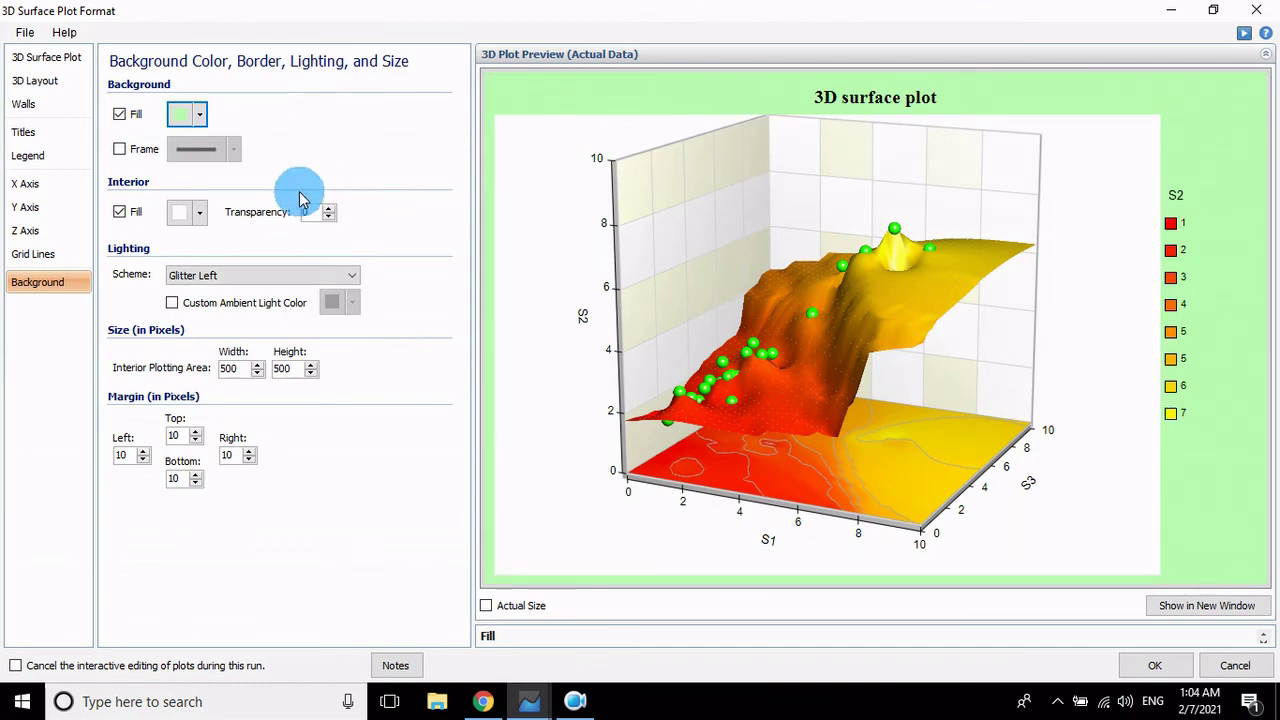
pyautogui.click(196, 115)
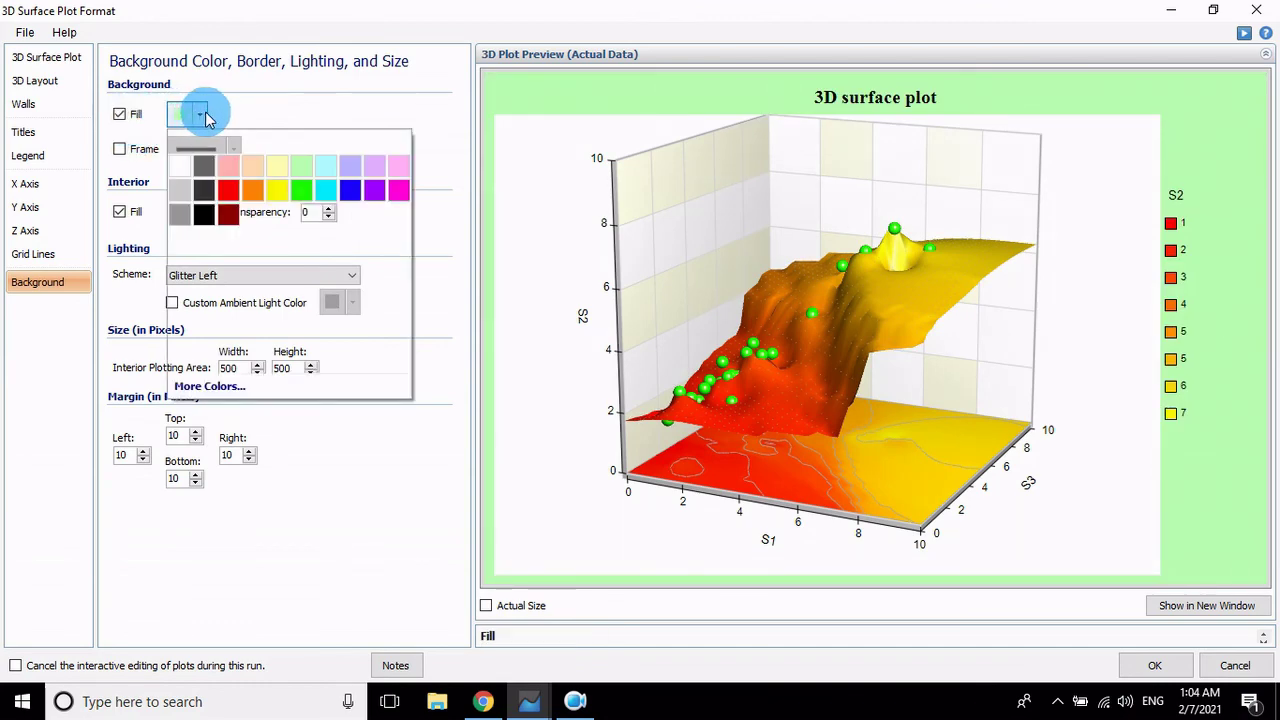
pyautogui.click(185, 164)
# - Leave the plot without a border frame and apply the formatting to rerun it
pyautogui.click(119, 149)
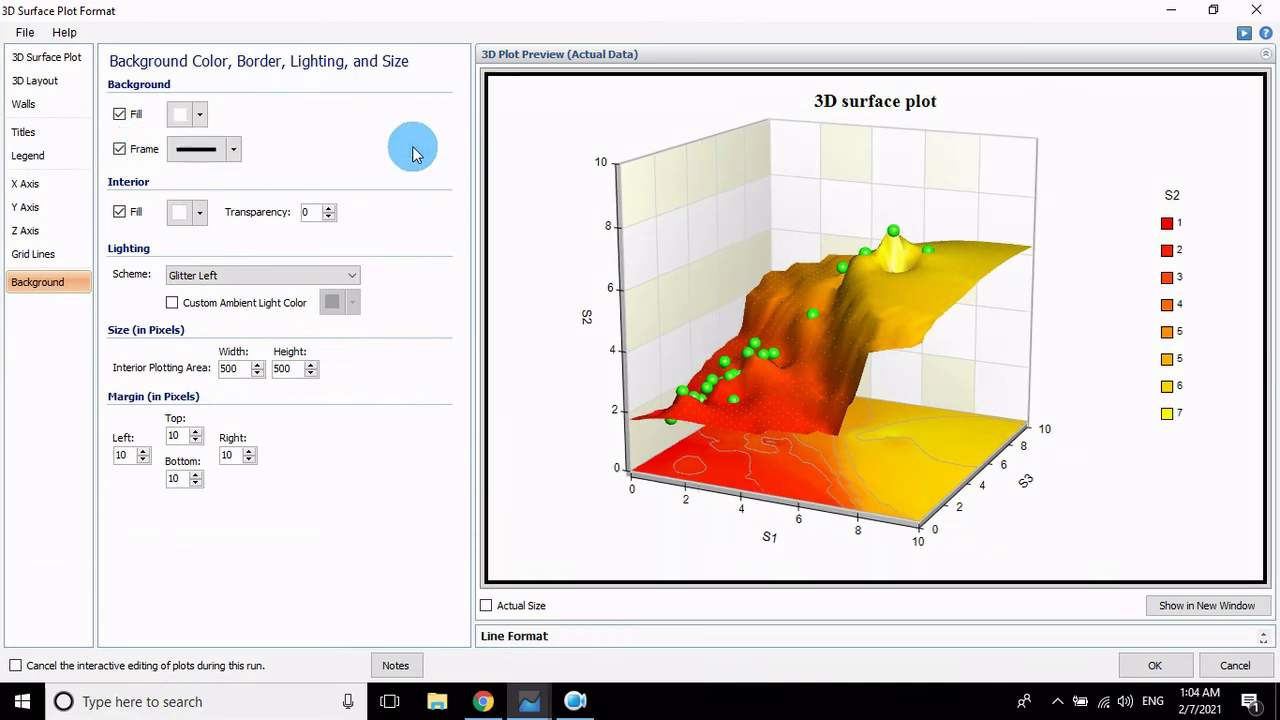
pyautogui.click(241, 160)
pyautogui.click(200, 216)
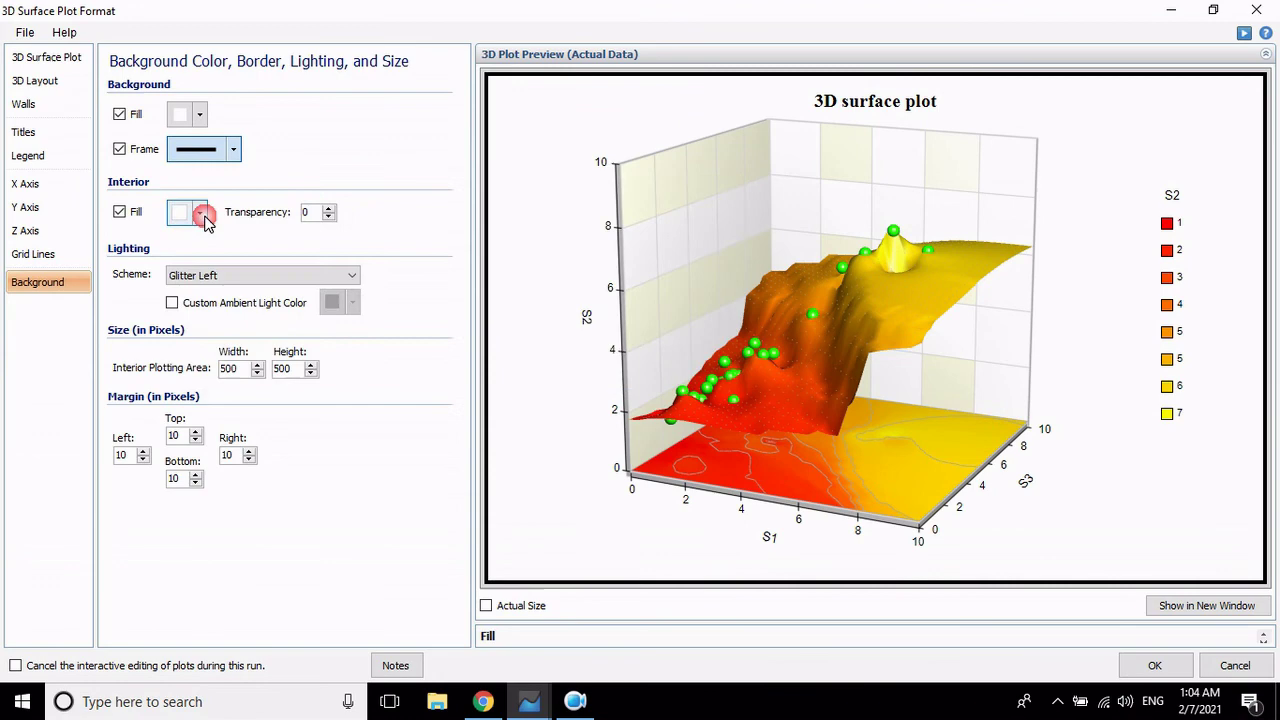
pyautogui.click(234, 149)
pyautogui.click(343, 334)
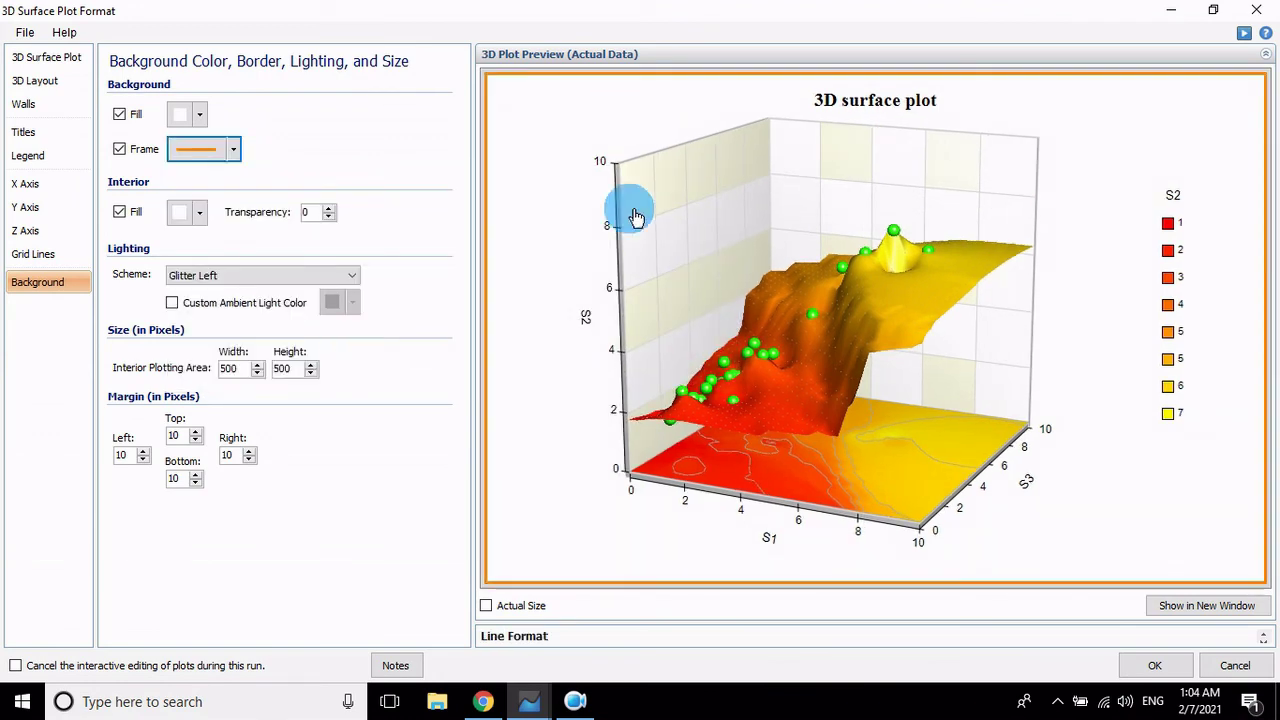
pyautogui.click(143, 150)
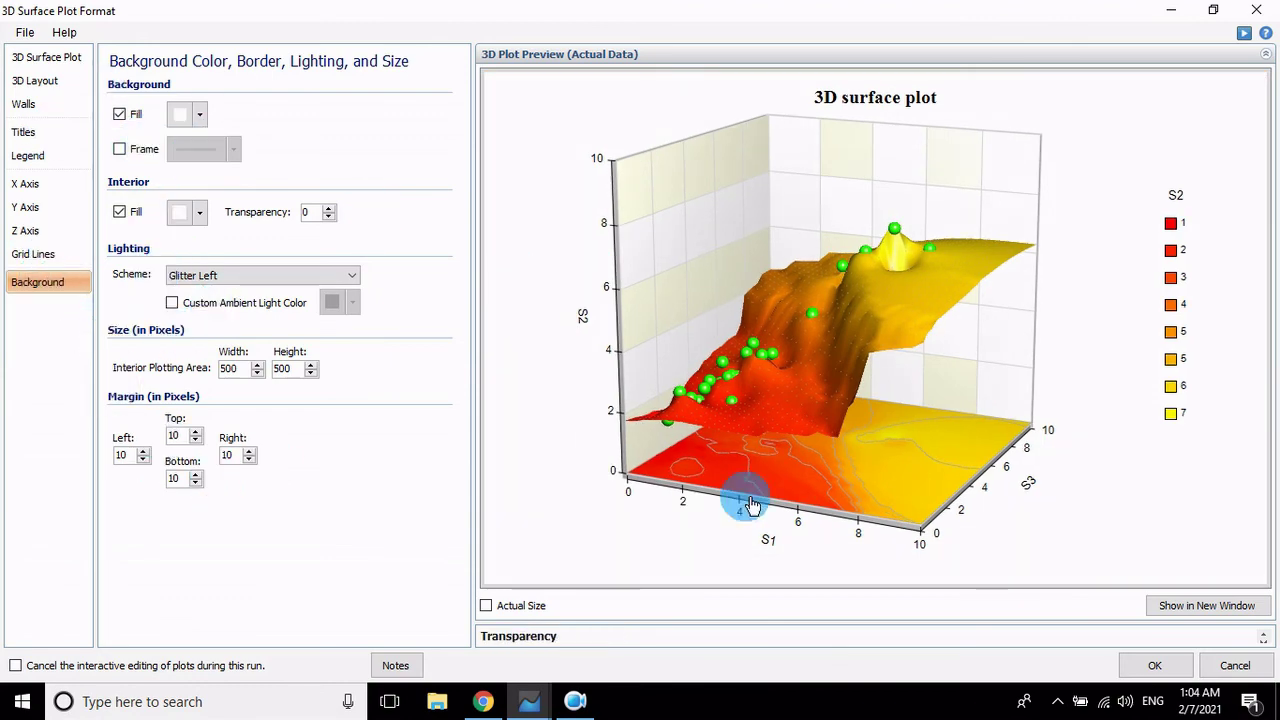
pyautogui.click(1156, 668)
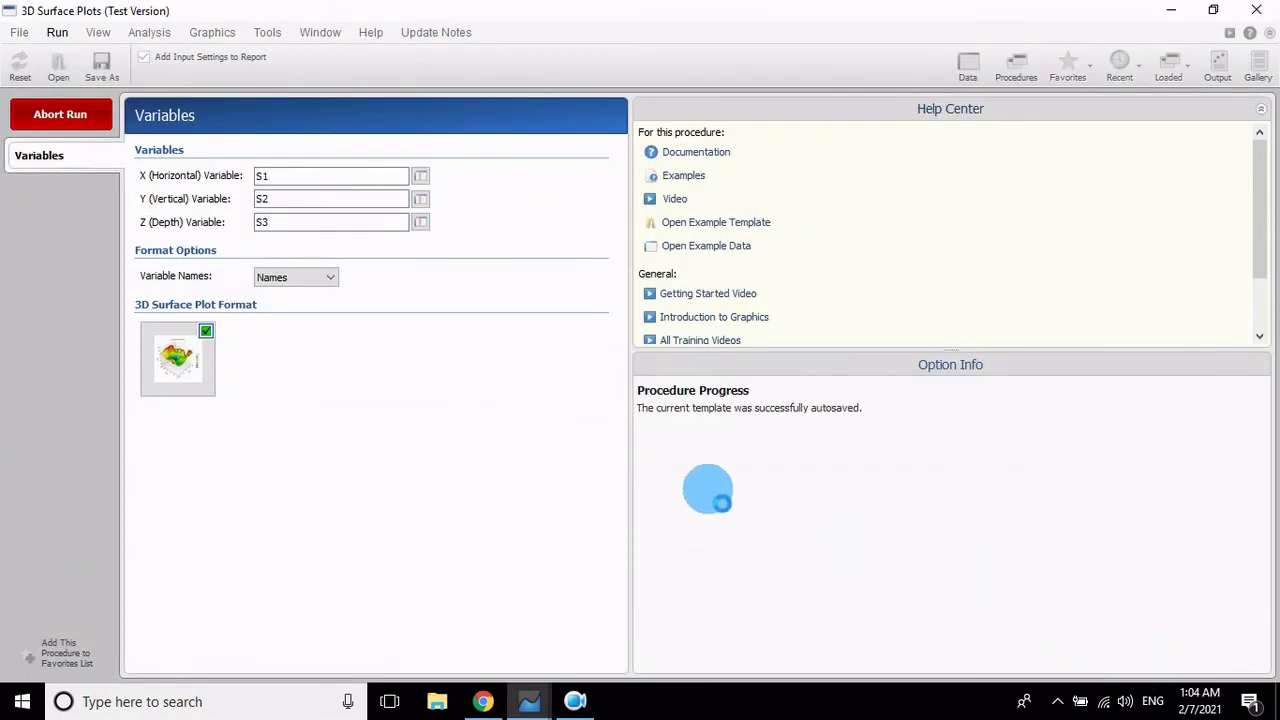
# - Save the plot from its viewer as the JPEG file Image1, then close the viewer
pyautogui.scroll(-3, 663, 428)
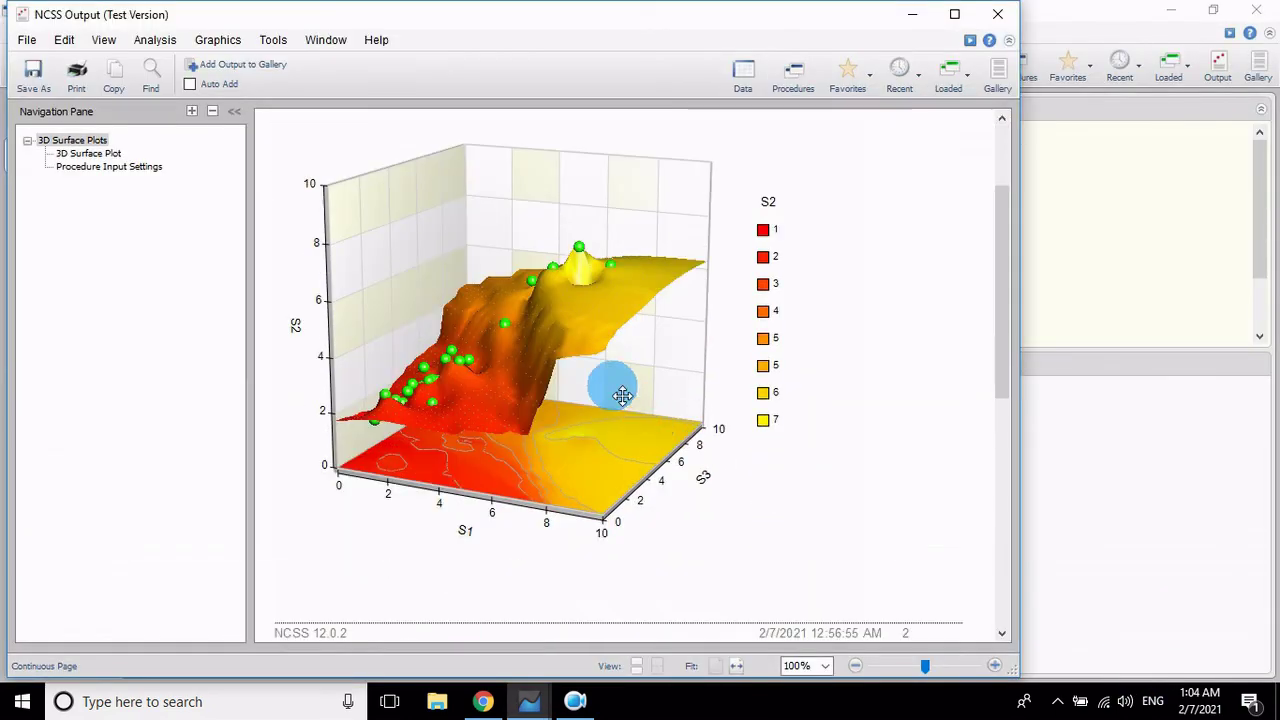
pyautogui.doubleClick(594, 363)
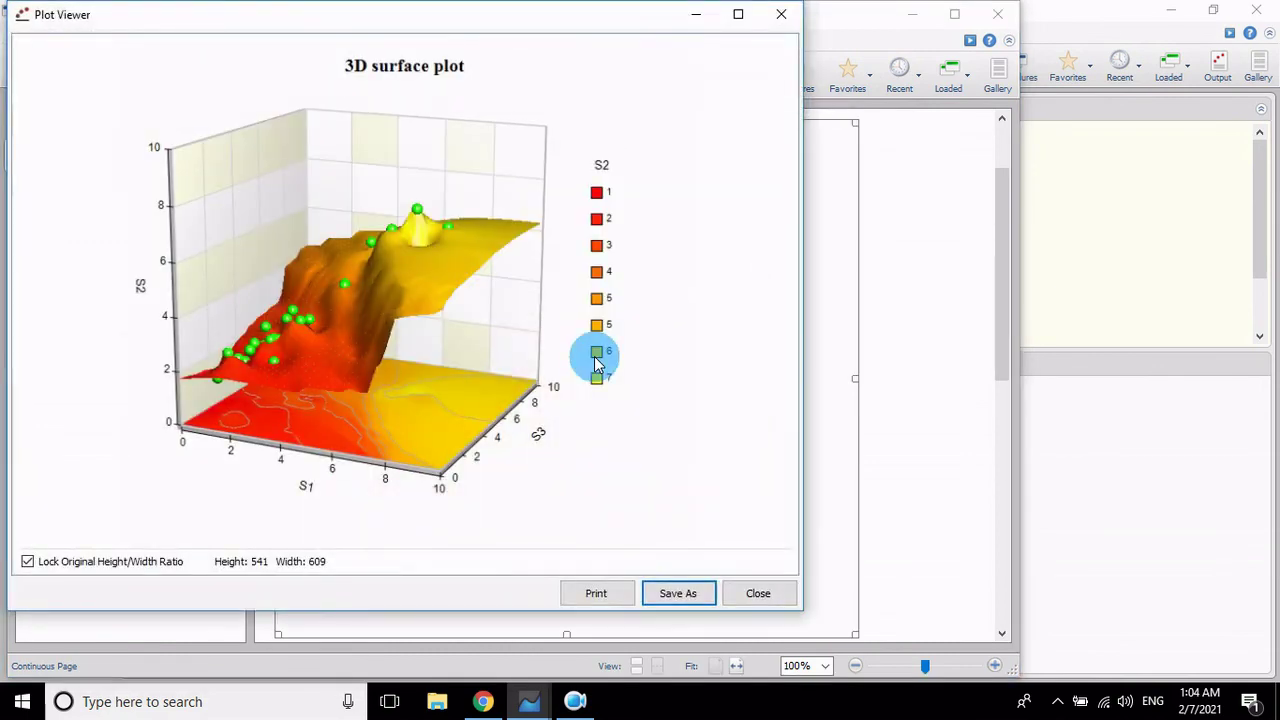
pyautogui.click(680, 594)
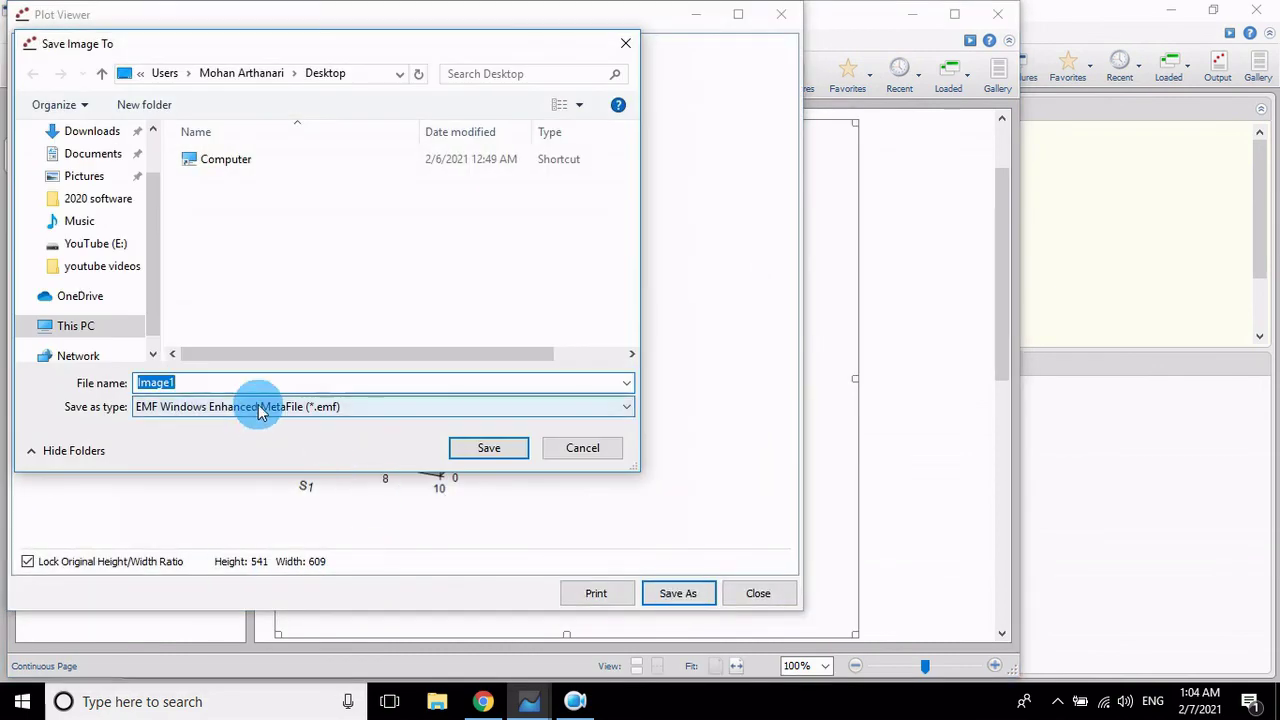
pyautogui.click(195, 410)
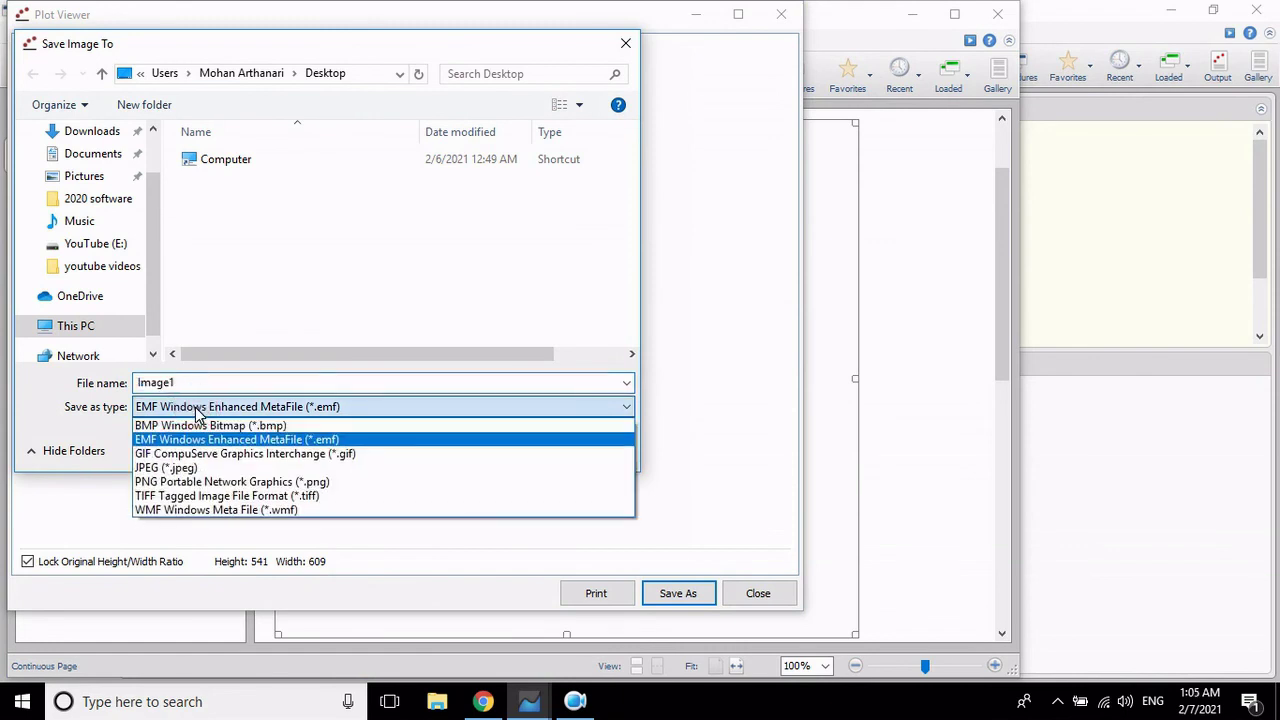
pyautogui.click(178, 466)
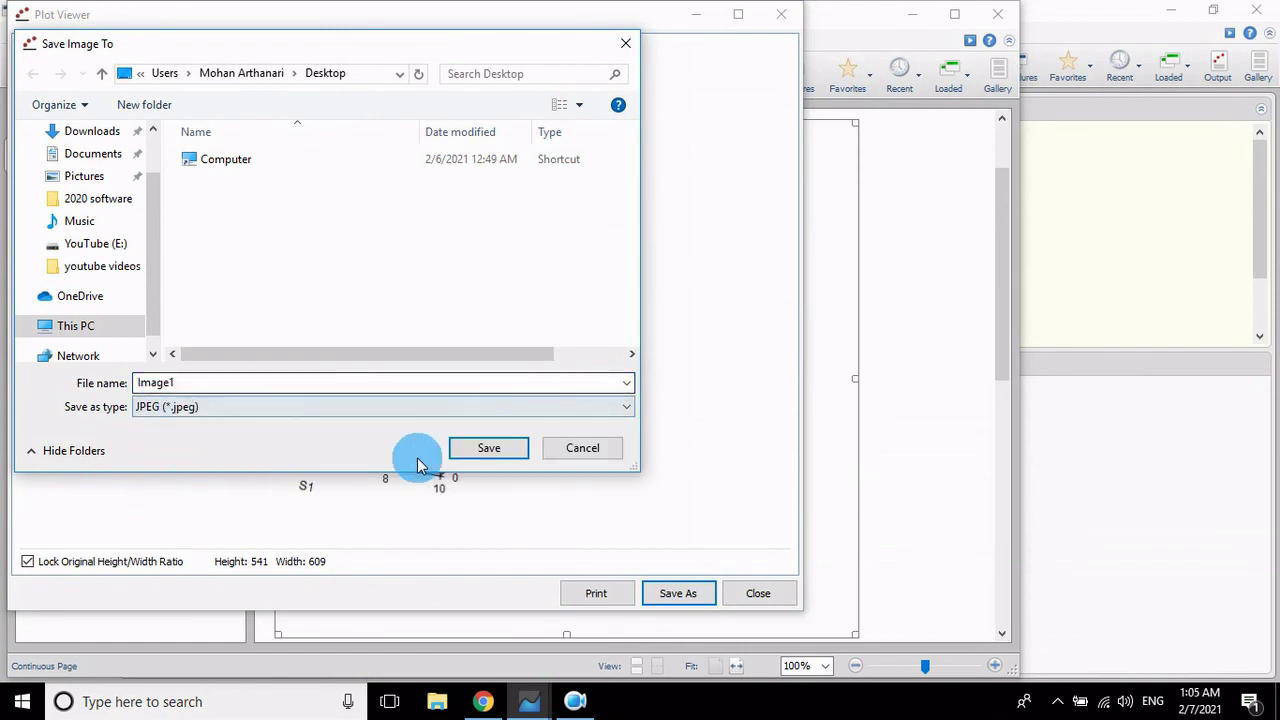
pyautogui.click(489, 448)
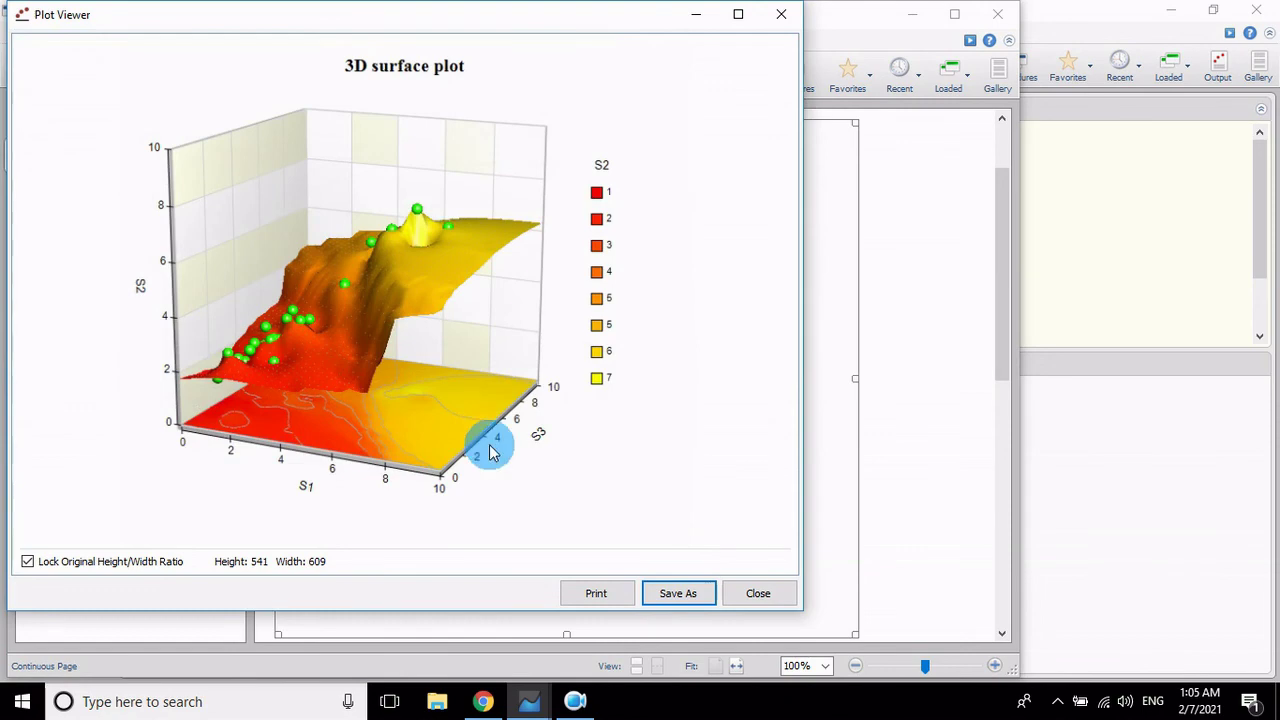
pyautogui.click(762, 593)
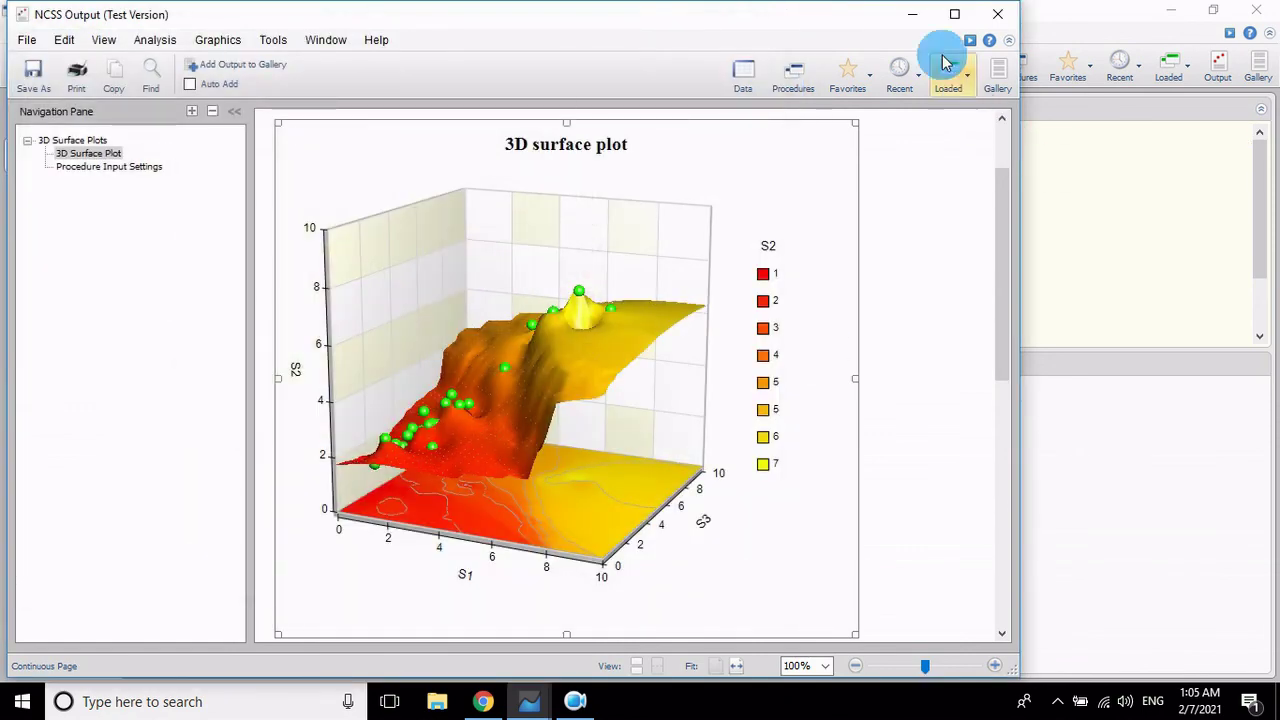
# - Close the output window, minimise the NCSS windows, and open Image1 from the desktop
pyautogui.click(1000, 14)
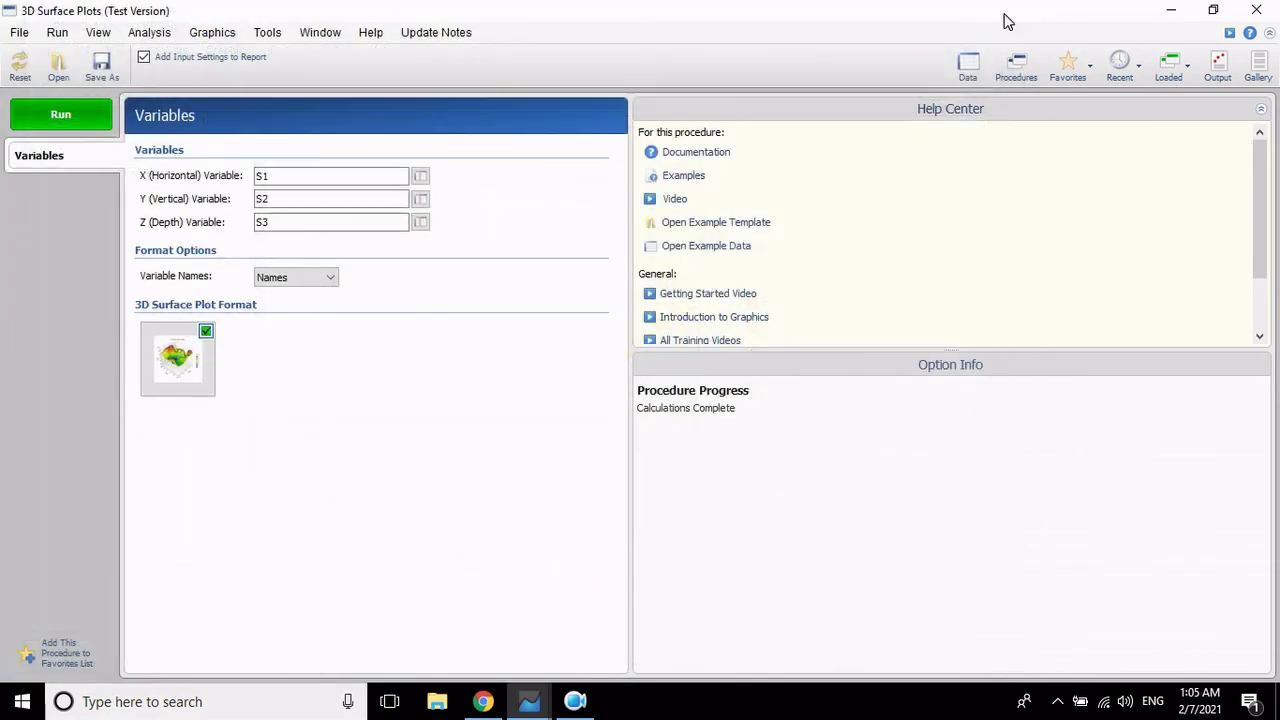
pyautogui.click(1178, 14)
pyautogui.click(1174, 12)
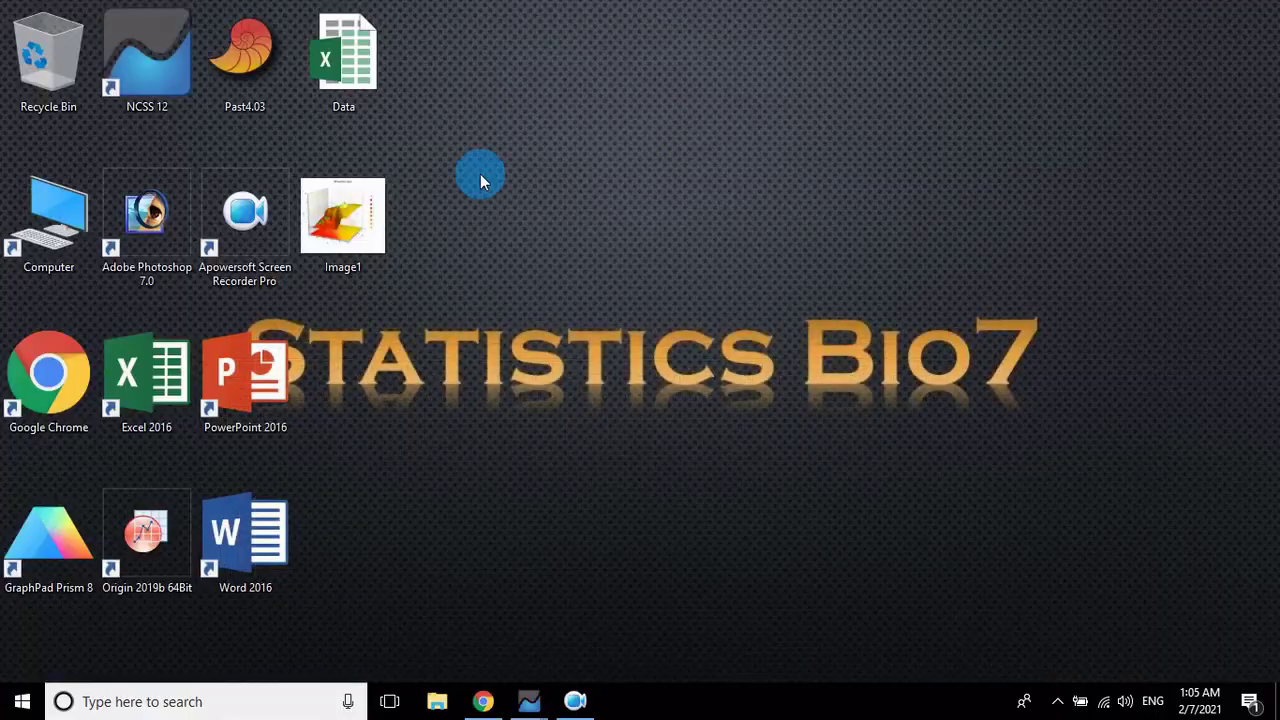
pyautogui.doubleClick(372, 210)
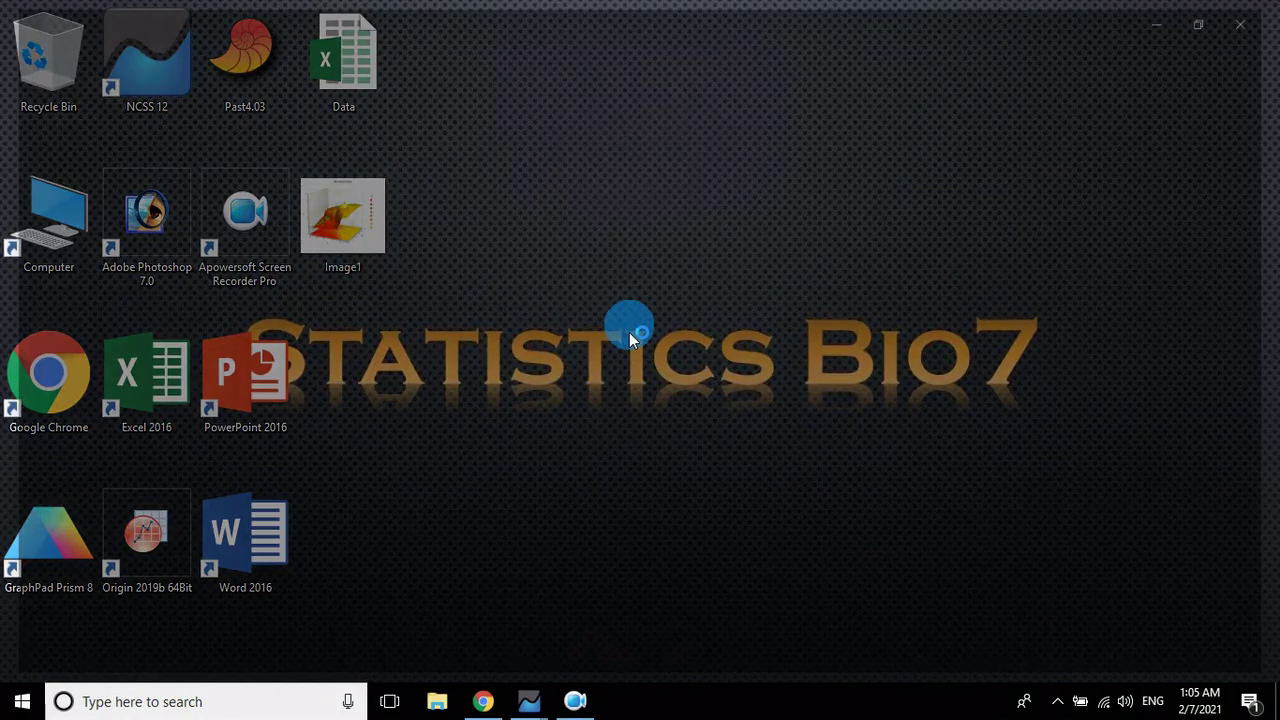